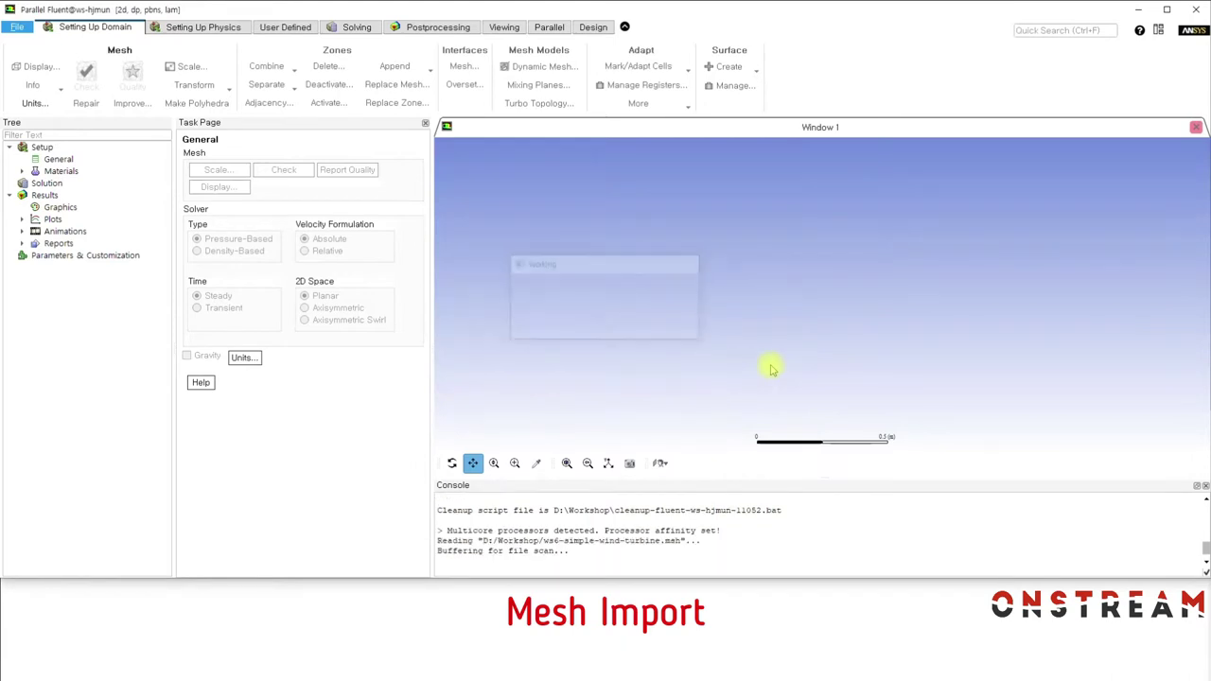
# Step: Check the console for mesh import errors and review the domain extents in the Scale Mesh settings
pyautogui.moveTo(492, 562); pyautogui.dragTo(412, 562)
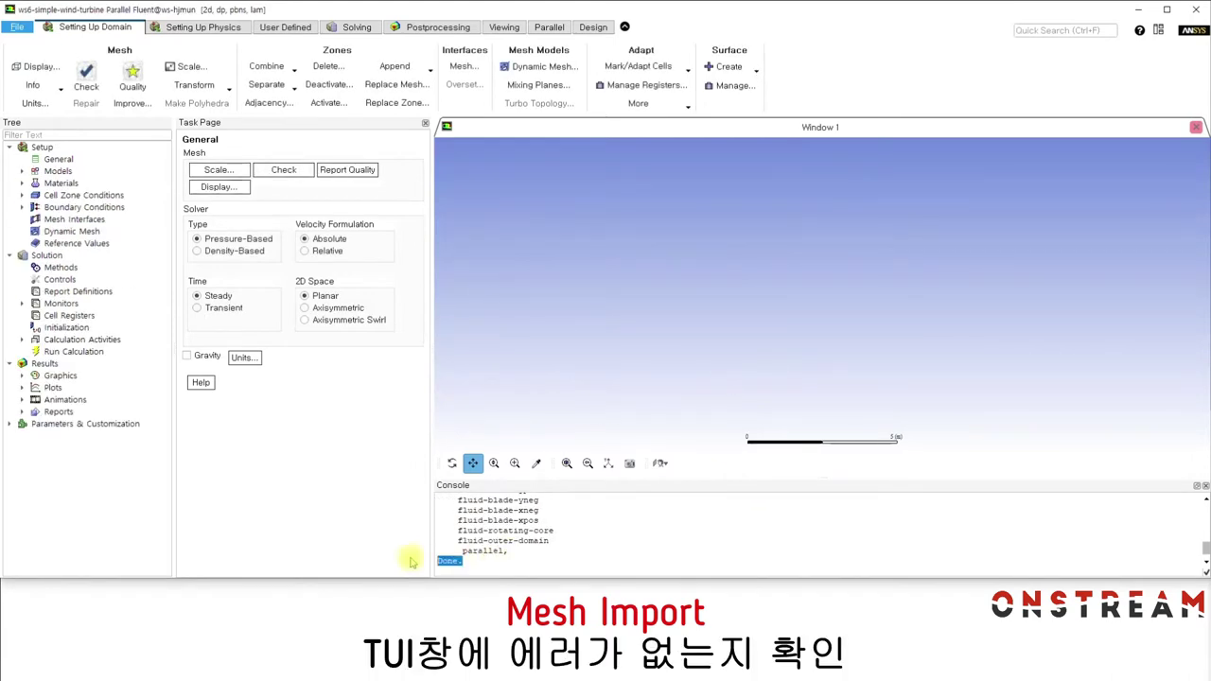
pyautogui.click(216, 169)
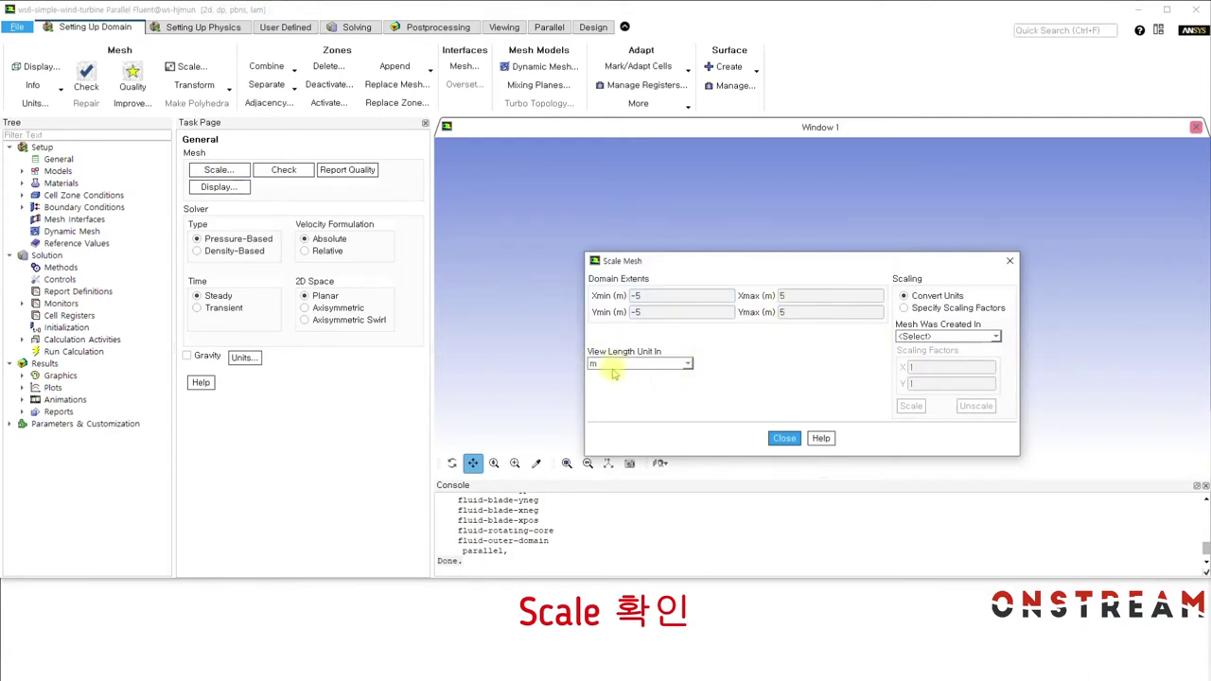
pyautogui.click(783, 439)
# Step: Run the mesh check and read its full report in the console
pyautogui.click(301, 174)
pyautogui.moveTo(598, 479); pyautogui.dragTo(604, 367)
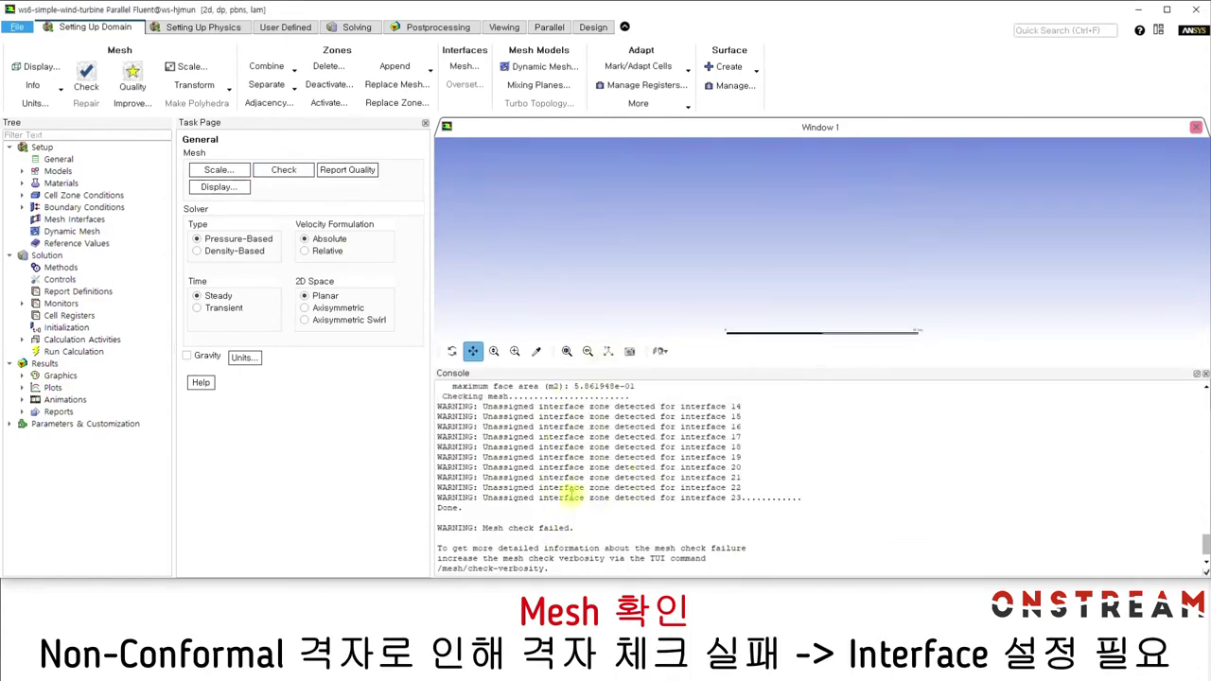
pyautogui.click(437, 527)
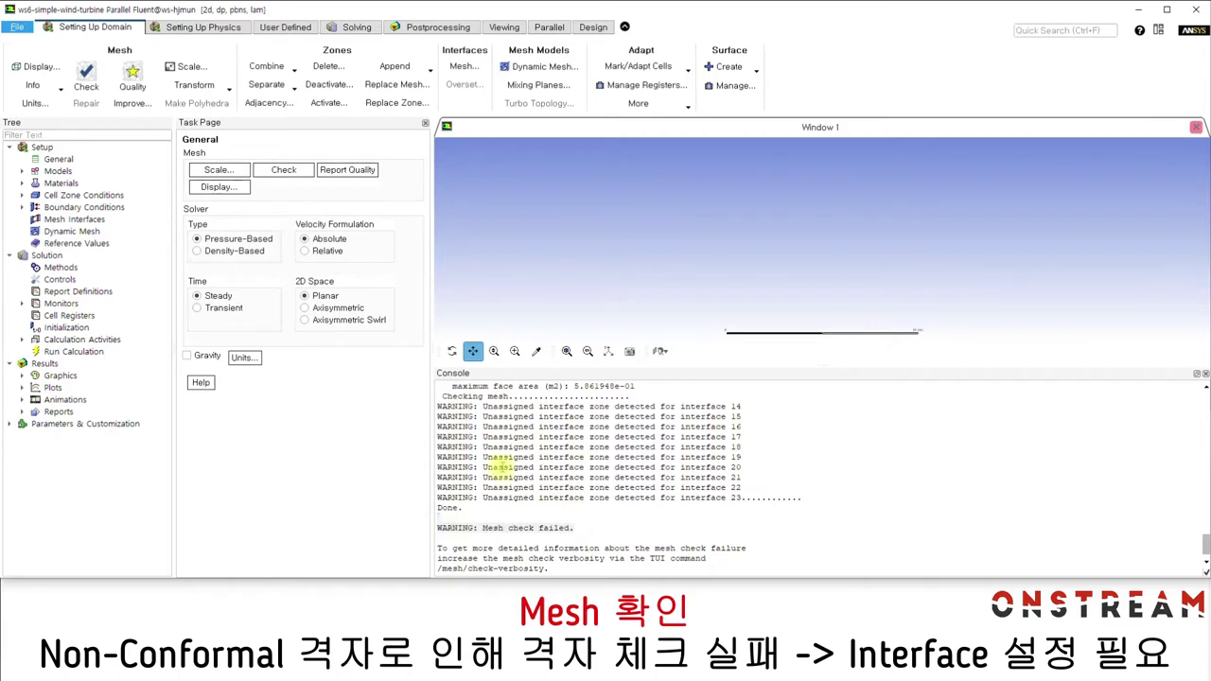
pyautogui.moveTo(636, 369); pyautogui.dragTo(630, 497)
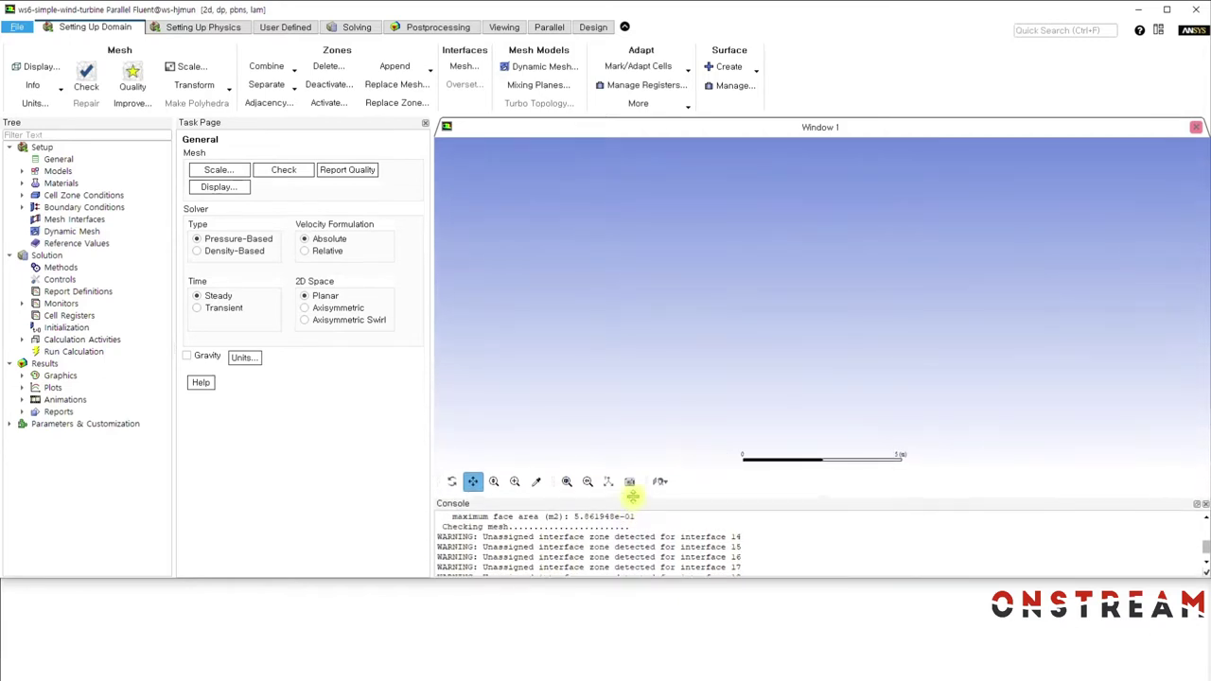
# Step: Display the mesh edges of all surfaces, with the mesh colors set so each zone has its own color
pyautogui.click(37, 67)
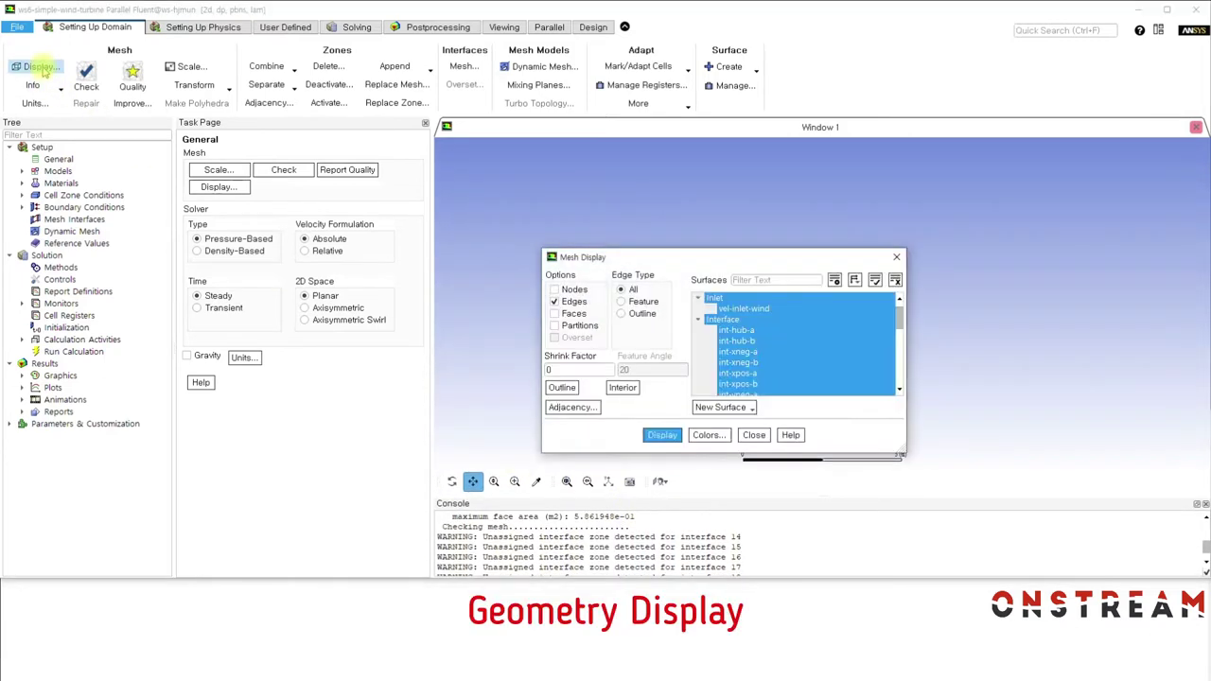
pyautogui.moveTo(604, 264); pyautogui.dragTo(211, 250)
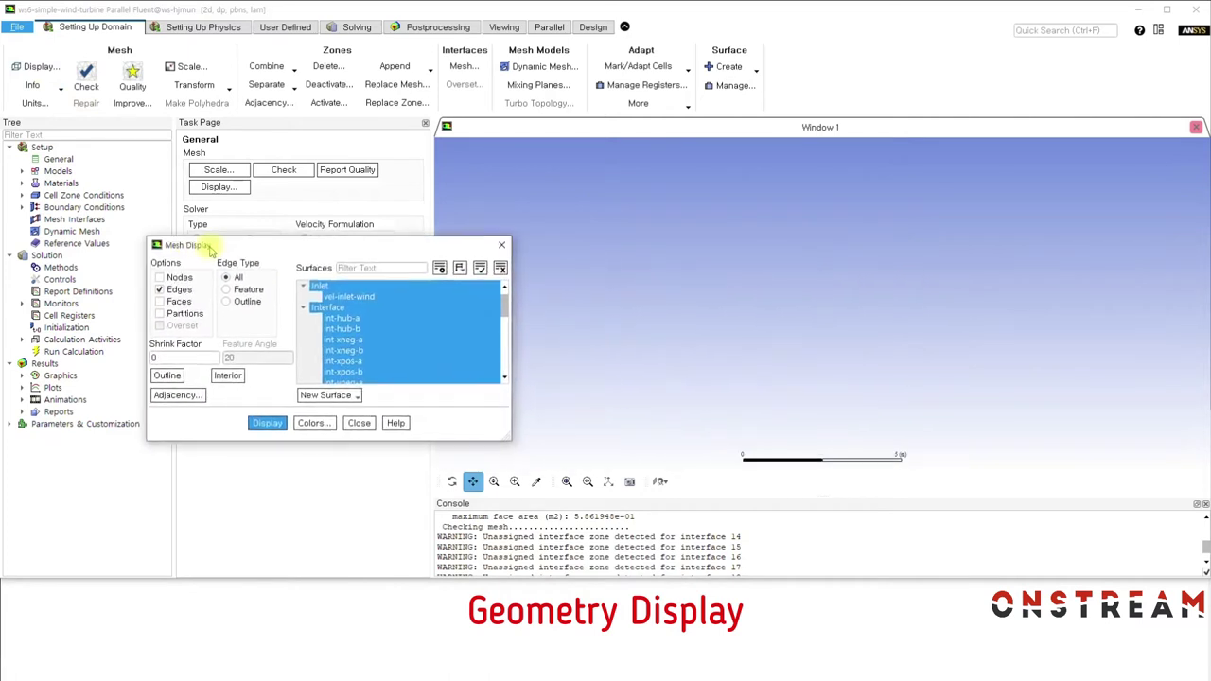
pyautogui.click(313, 423)
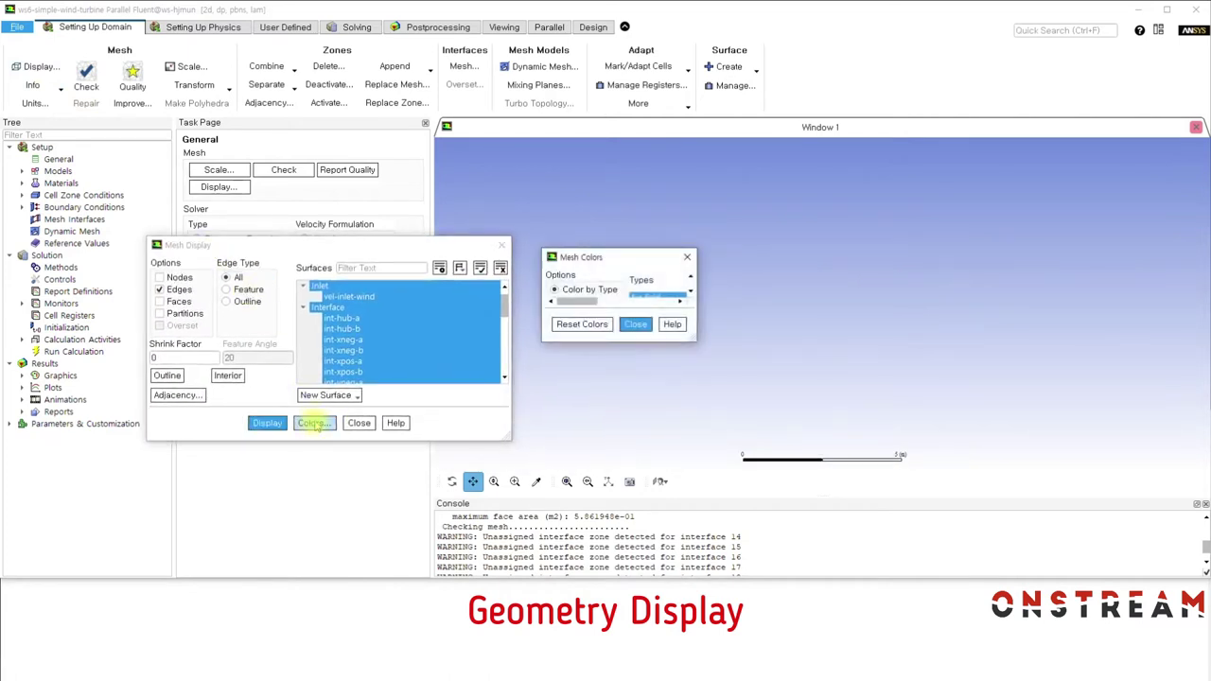
pyautogui.click(556, 301)
pyautogui.click(765, 418)
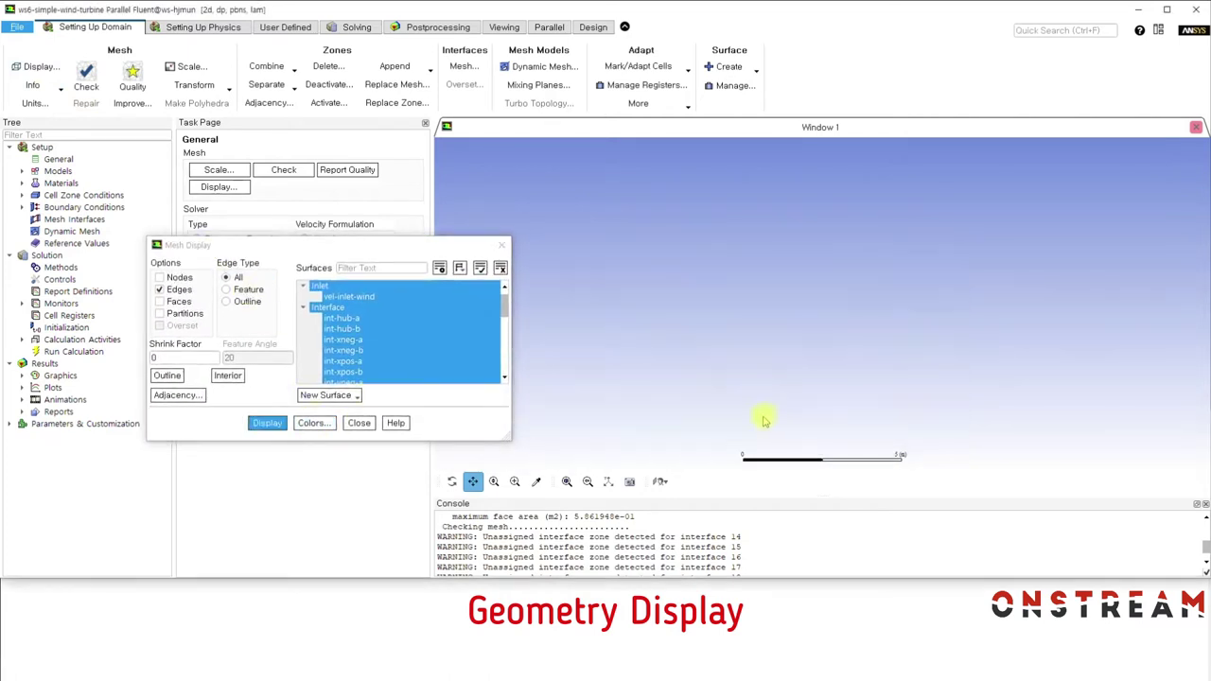
pyautogui.moveTo(367, 245); pyautogui.dragTo(368, 123)
pyautogui.scroll(-4, 371, 246)
pyautogui.click(268, 423)
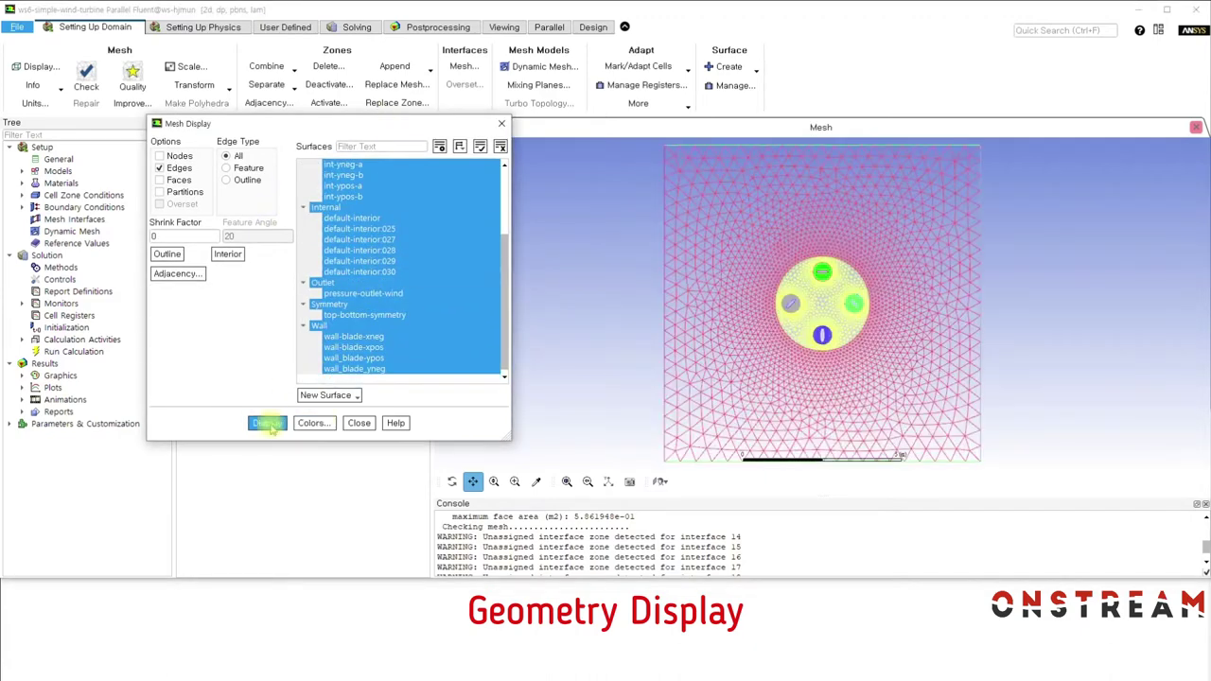
# Step: Examine whether the mesh nodes match along the circular boundaries between the blade, rotating core and outer domain zones
pyautogui.scroll(6, 851, 347)
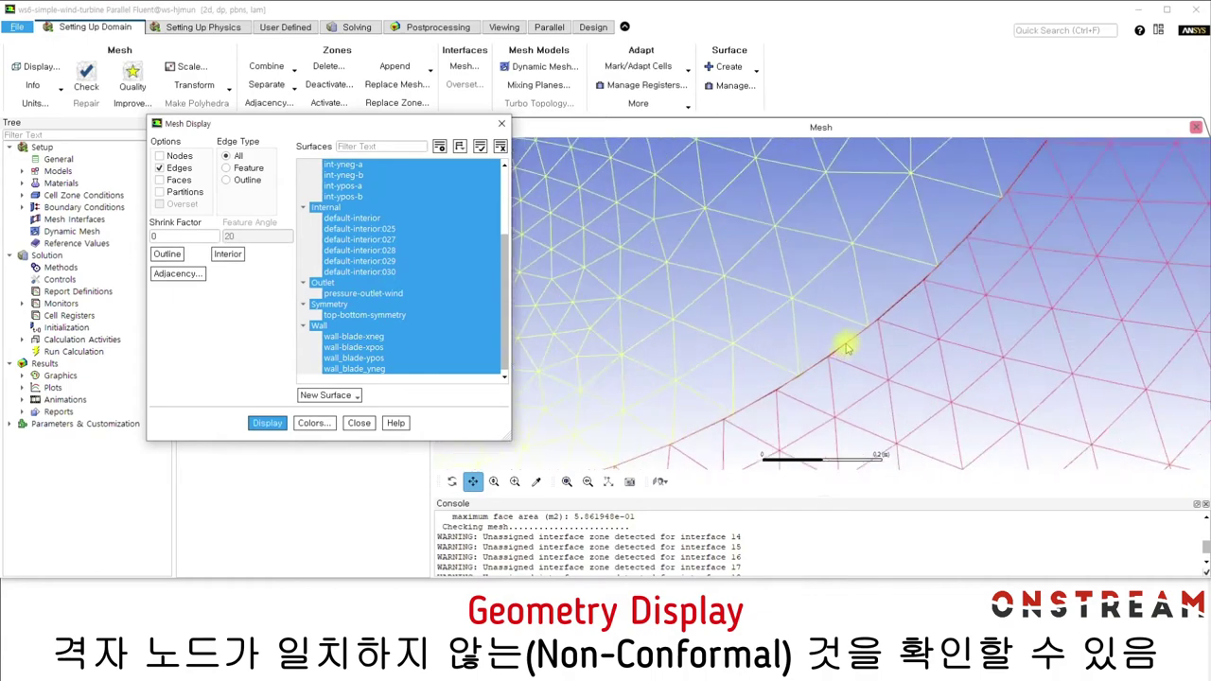
pyautogui.scroll(-3, 841, 338)
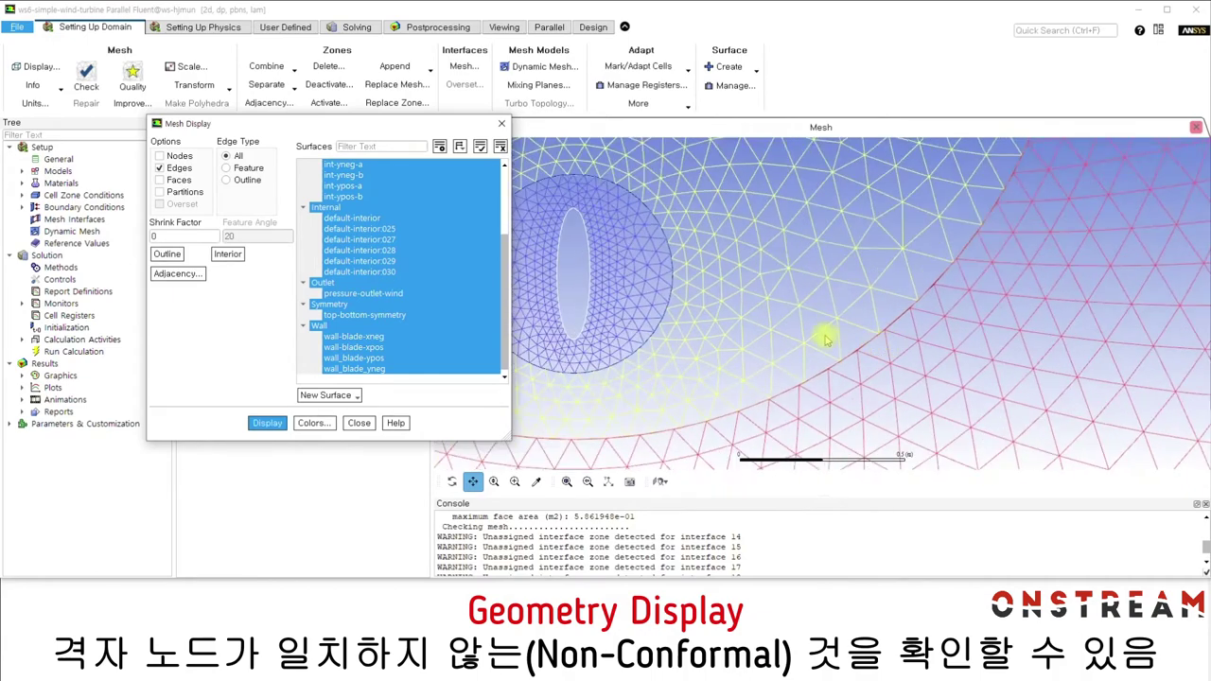
pyautogui.scroll(4, 757, 326)
pyautogui.scroll(4, 727, 319)
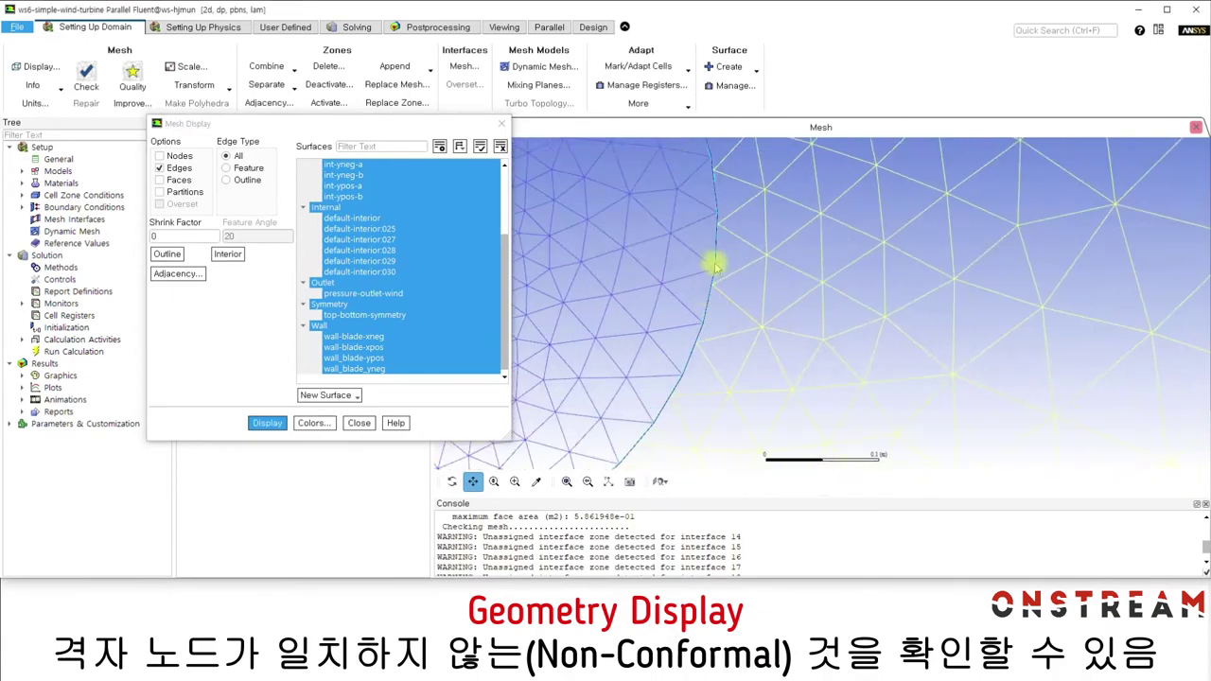
pyautogui.scroll(-2, 662, 433)
pyautogui.scroll(-6, 898, 295)
pyautogui.scroll(5, 903, 297)
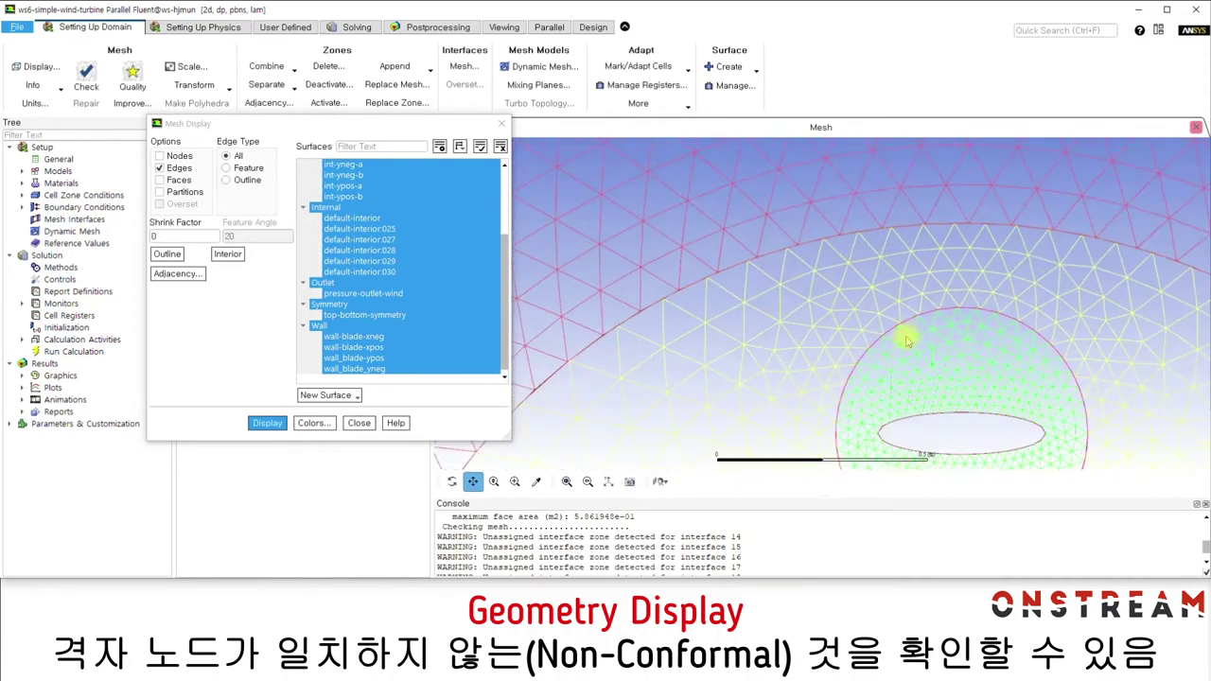
pyautogui.scroll(-6, 912, 336)
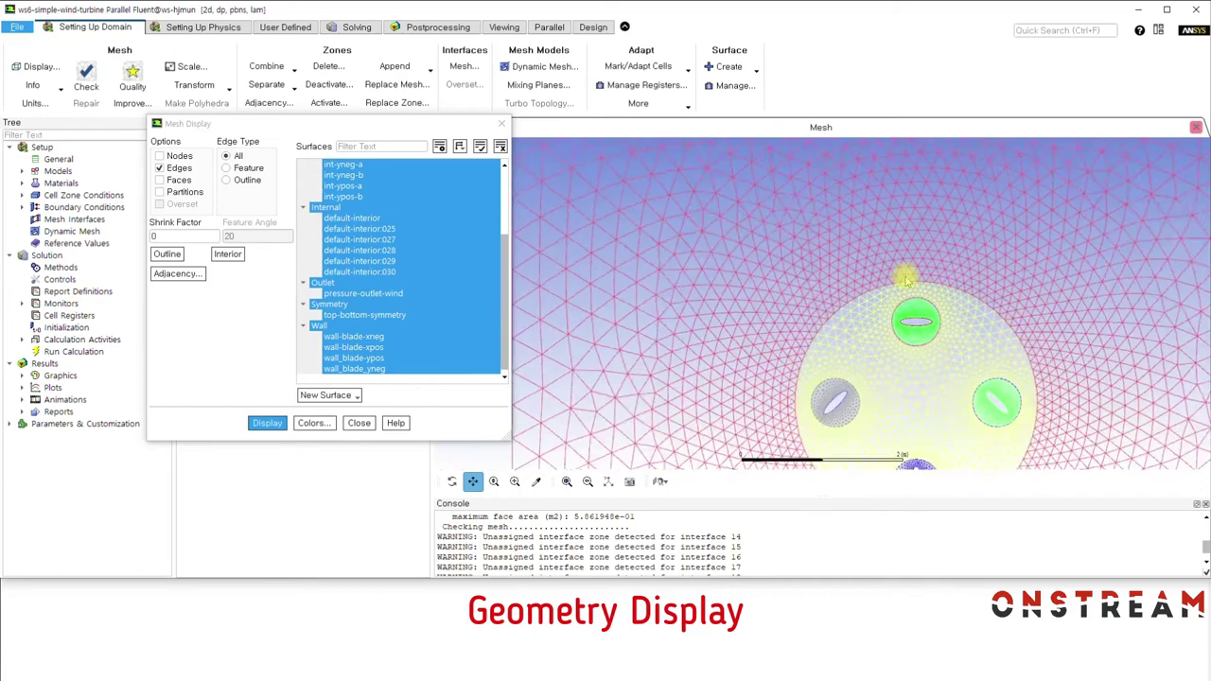
pyautogui.moveTo(809, 248); pyautogui.dragTo(794, 276)
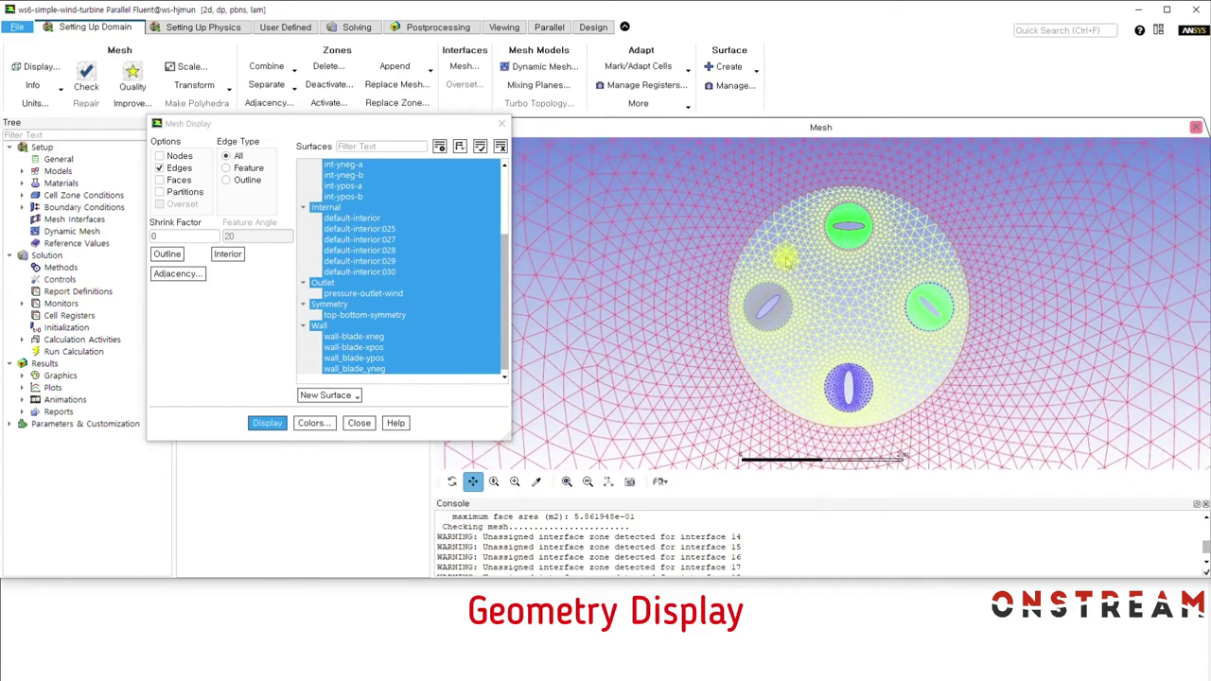
pyautogui.click(358, 423)
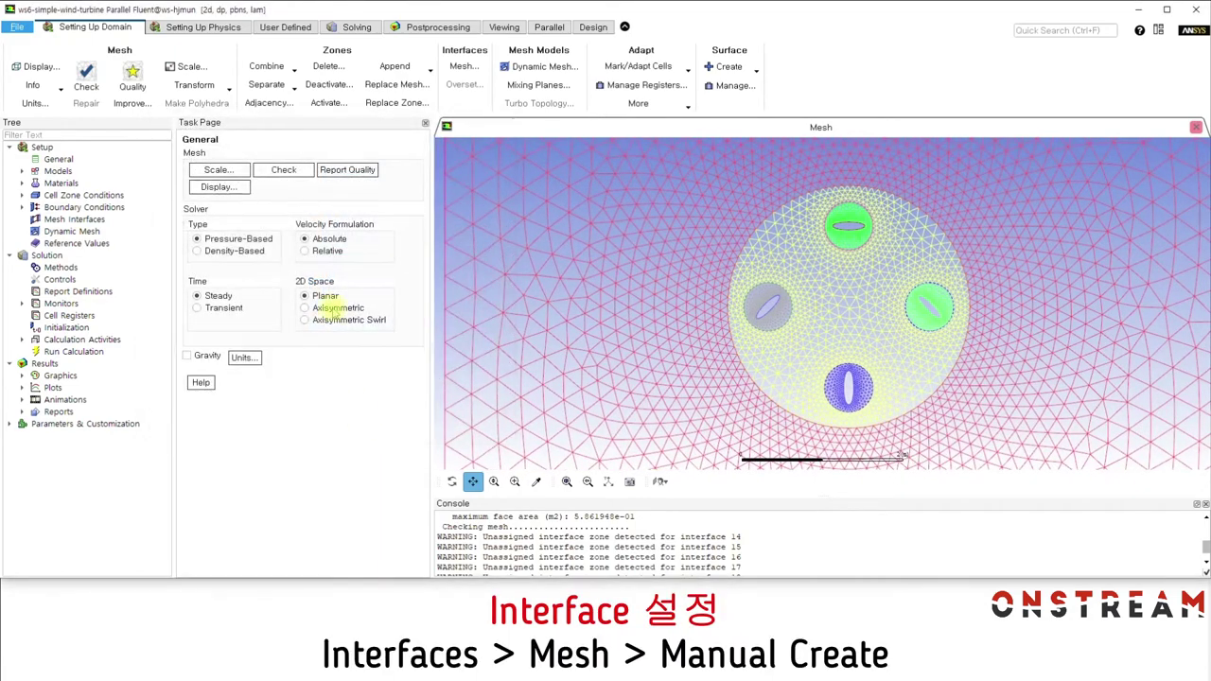
# Step: Manually create a mesh interface named in_hub, pairing int-hub-a on side 1 with int-hub-b on side 2
pyautogui.click(462, 66)
pyautogui.moveTo(558, 162); pyautogui.dragTo(100, 38)
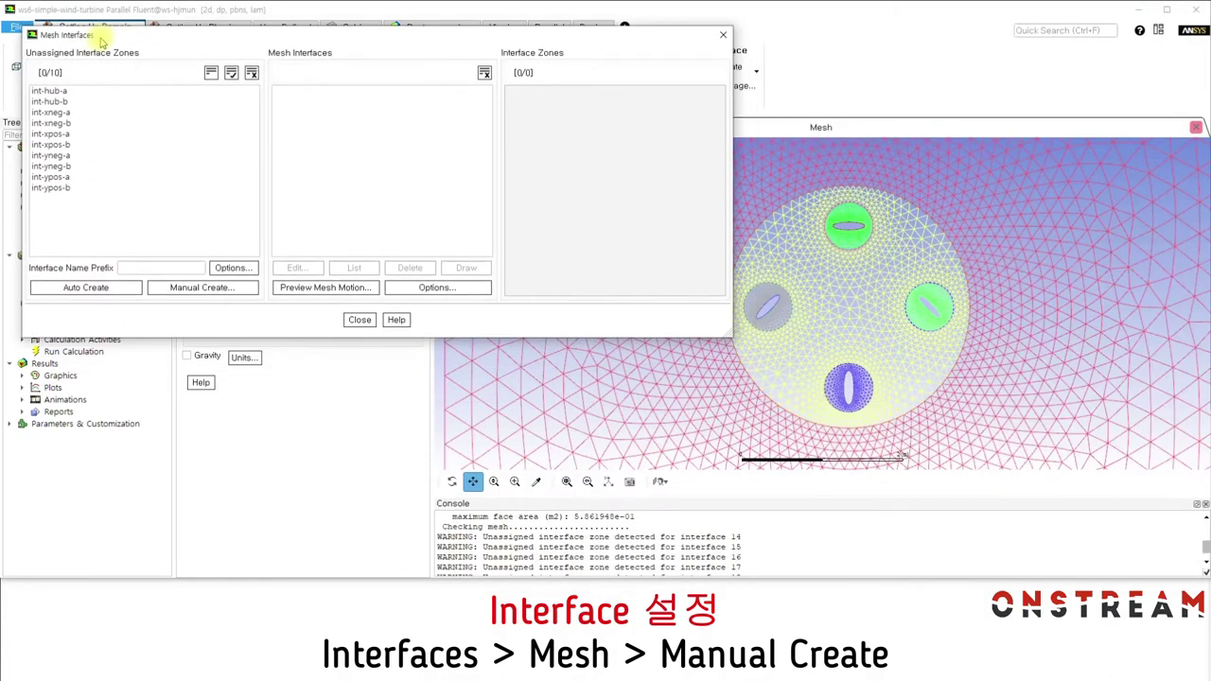
pyautogui.click(185, 287)
pyautogui.moveTo(632, 257); pyautogui.dragTo(138, 91)
pyautogui.click(142, 118)
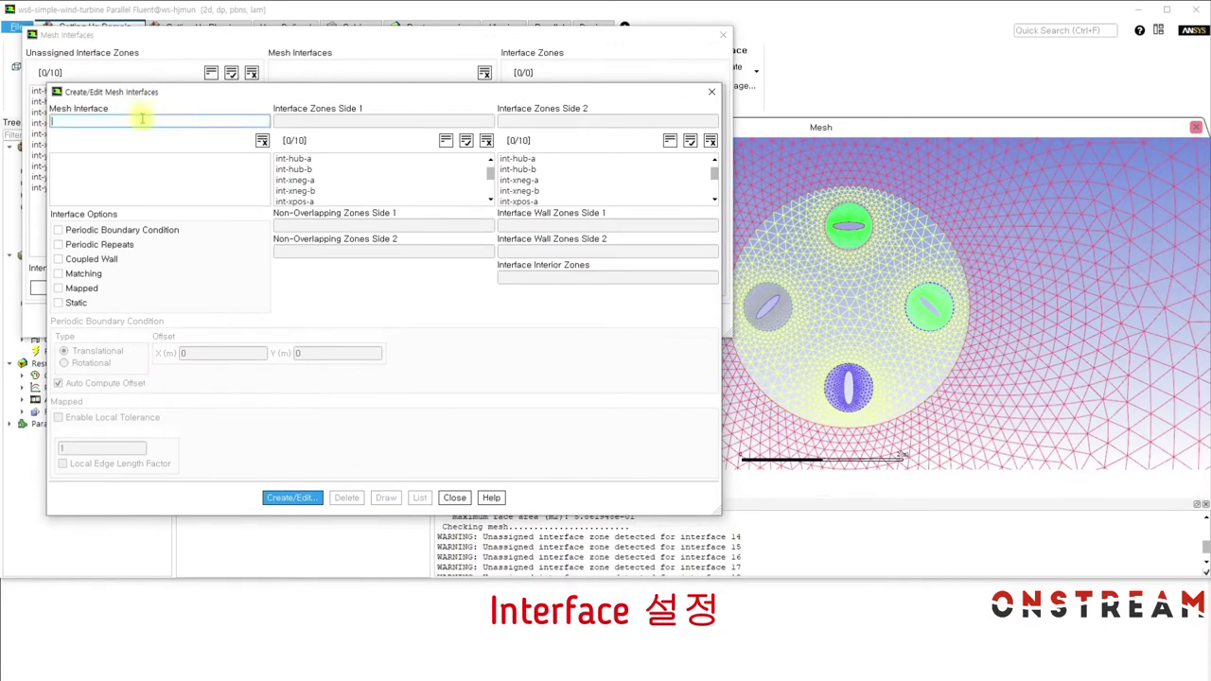
pyautogui.click(293, 158)
pyautogui.click(518, 170)
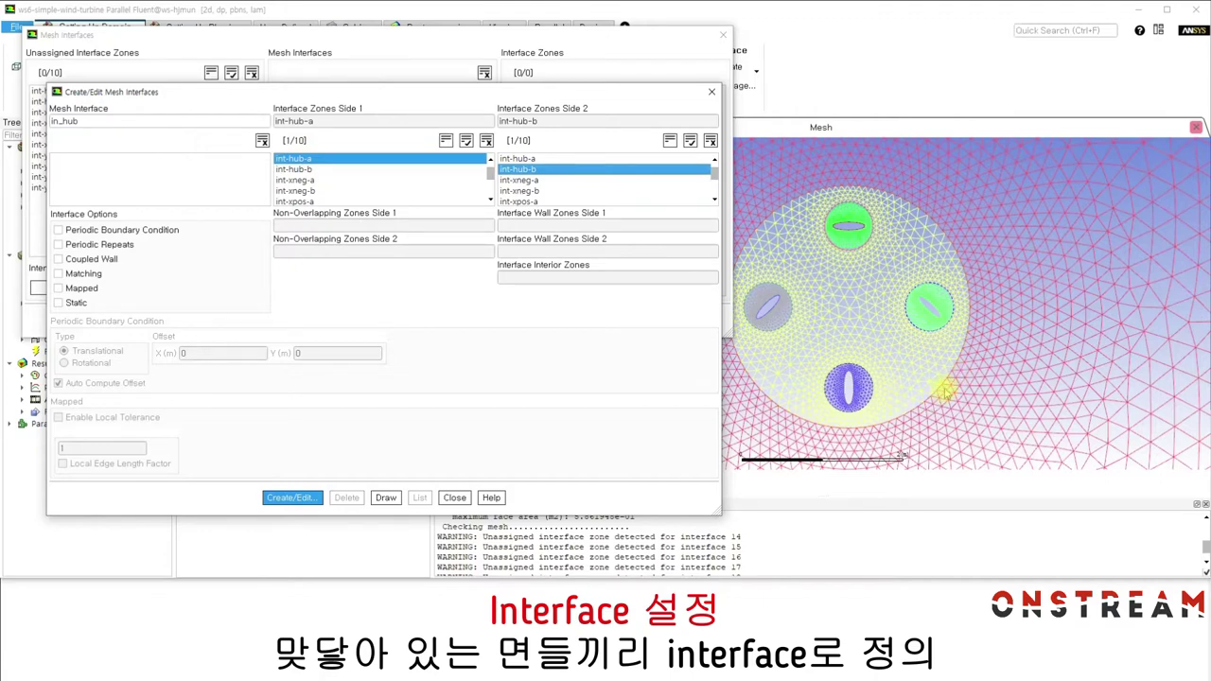
pyautogui.click(293, 498)
# Step: Create the mesh interface in_xneg, with int-xneg-a as side 1 and int-xneg-b as side 2
pyautogui.click(107, 120)
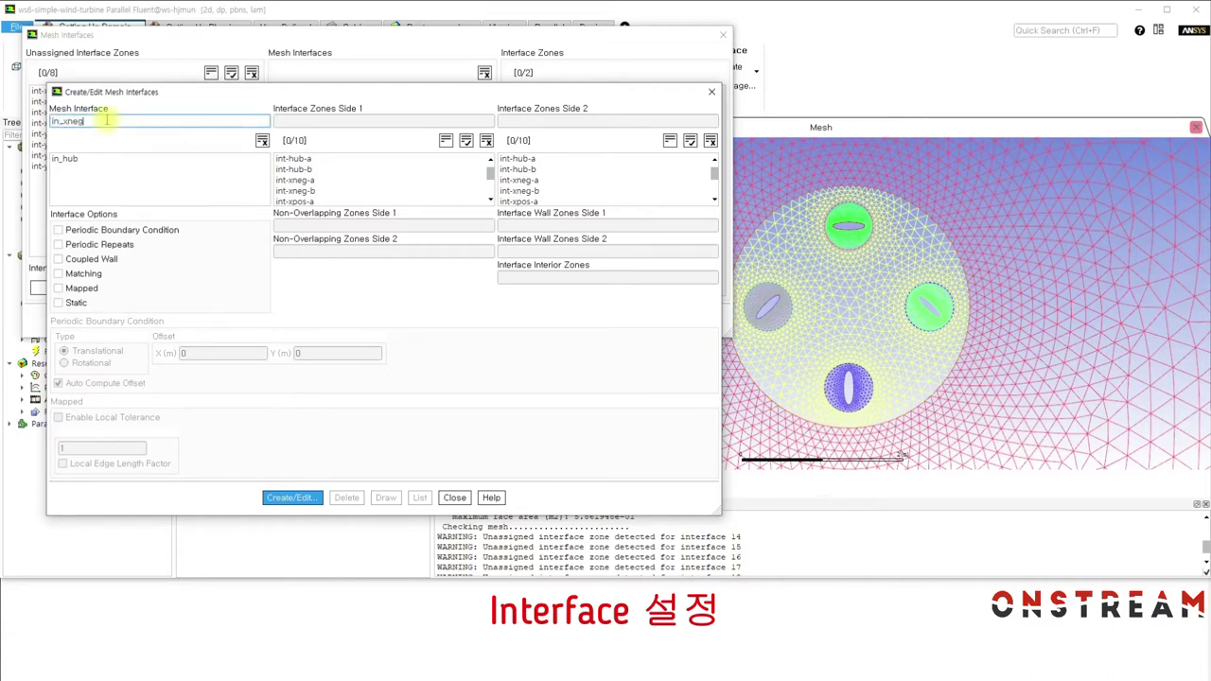
pyautogui.click(294, 180)
pyautogui.click(520, 191)
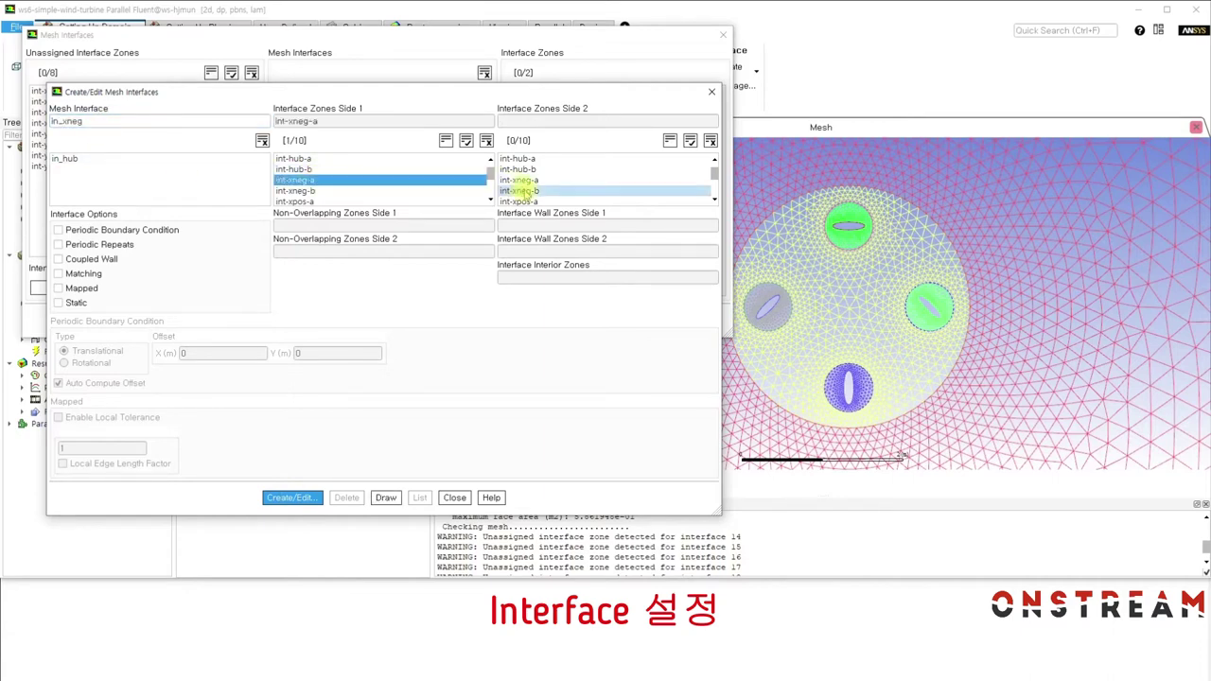
pyautogui.click(292, 498)
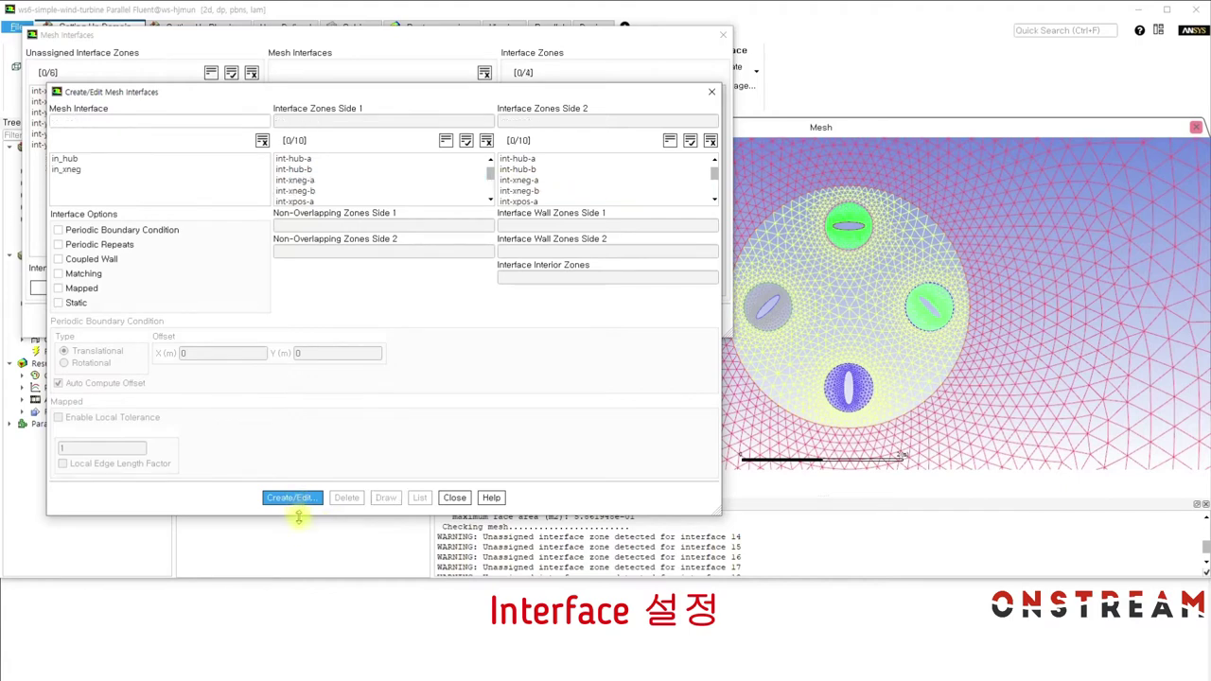
# Step: Create the mesh interface in_xpos, with int-xpos-a as side 1 and int-xpos-b as side 2
pyautogui.moveTo(298, 517); pyautogui.dragTo(298, 564)
pyautogui.click(67, 172)
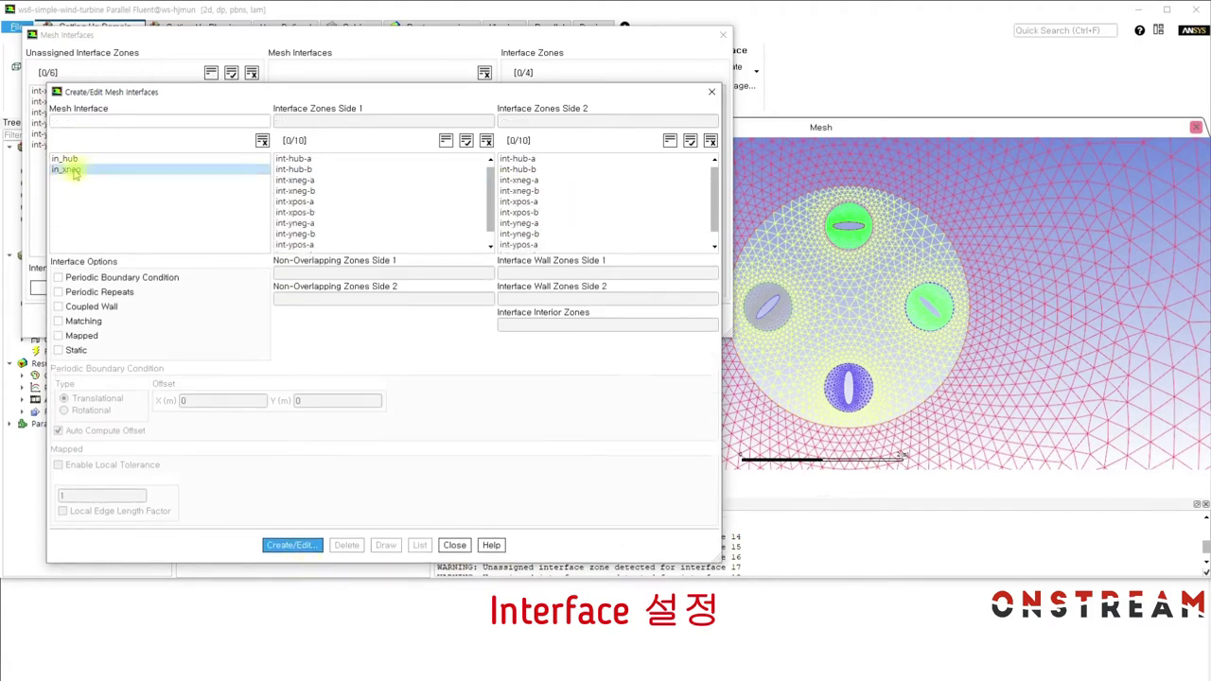
pyautogui.click(66, 171)
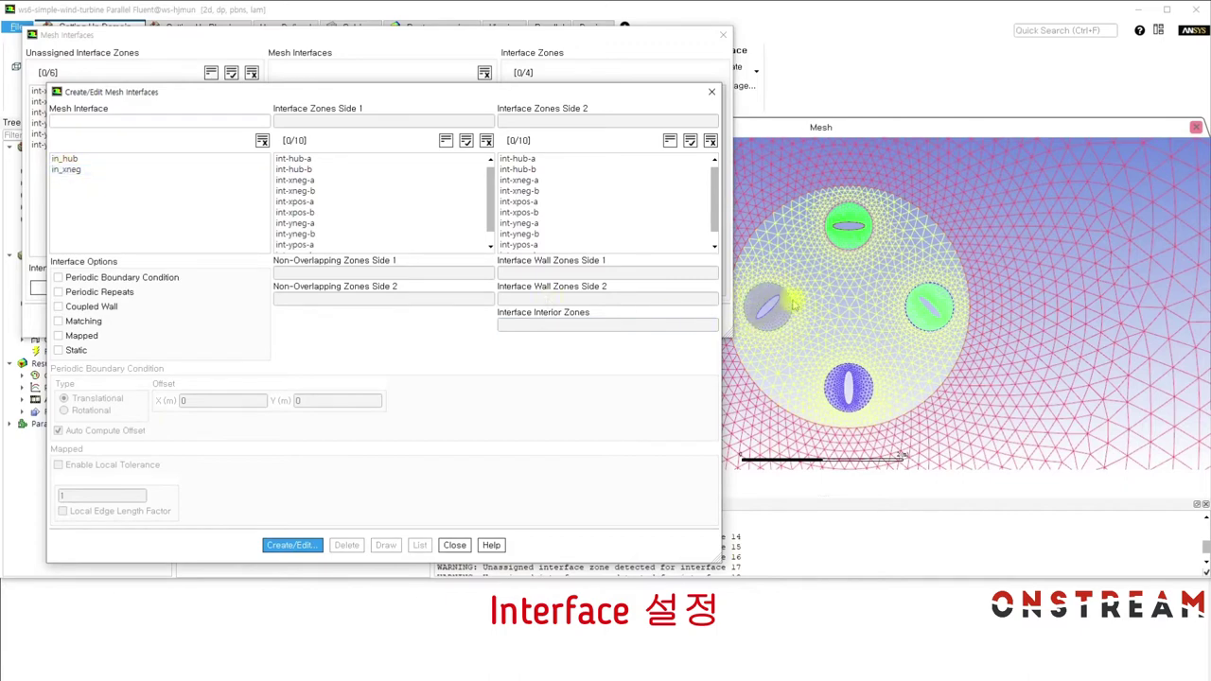
pyautogui.click(231, 121)
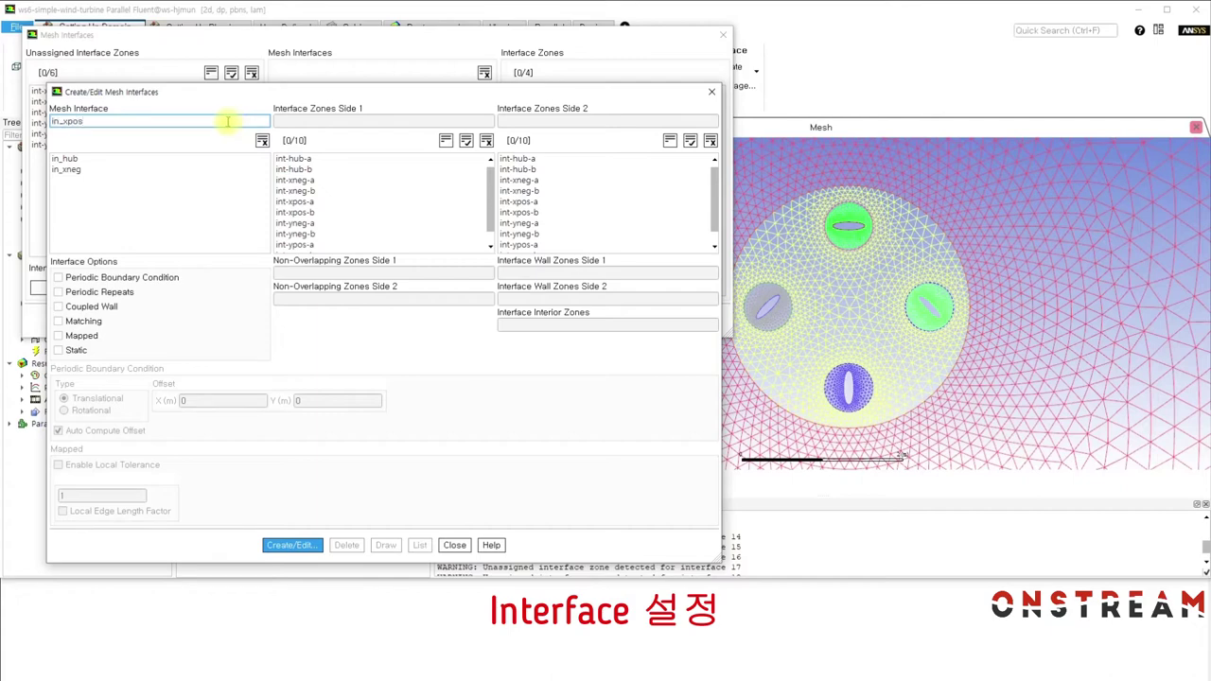
pyautogui.click(298, 202)
pyautogui.click(544, 216)
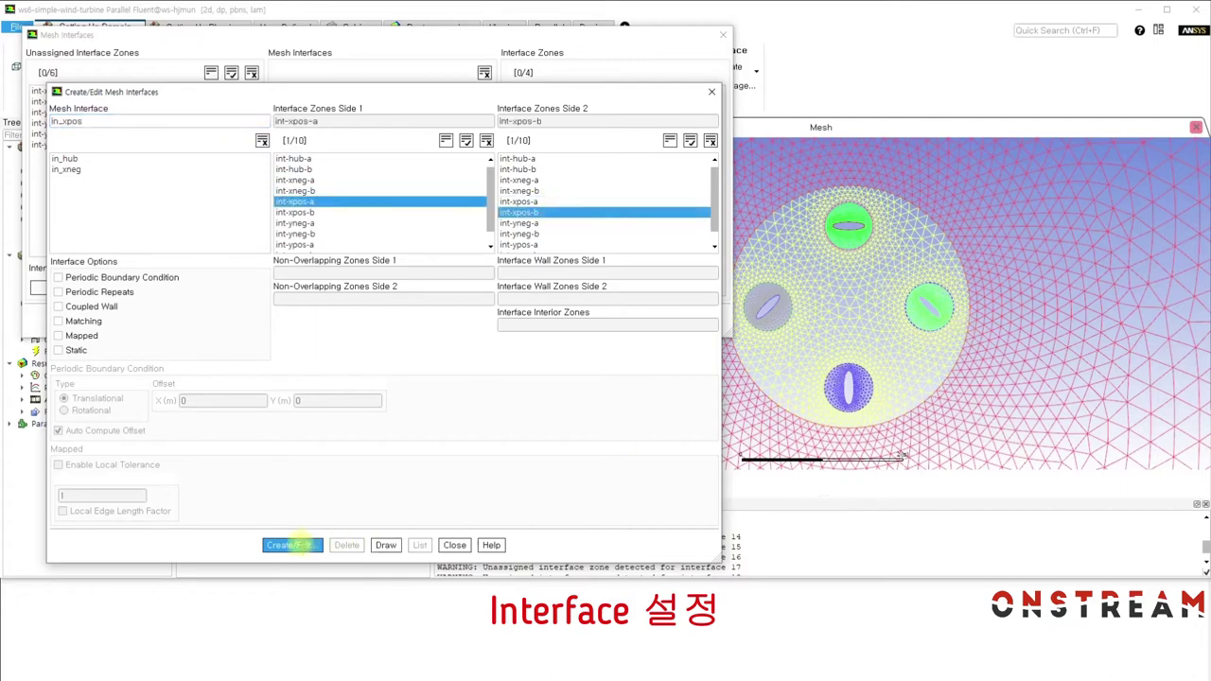
pyautogui.click(293, 545)
# Step: Create the mesh interface in_yneg, with int-yneg-a as side 1 and int-yneg-b as side 2
pyautogui.click(173, 122)
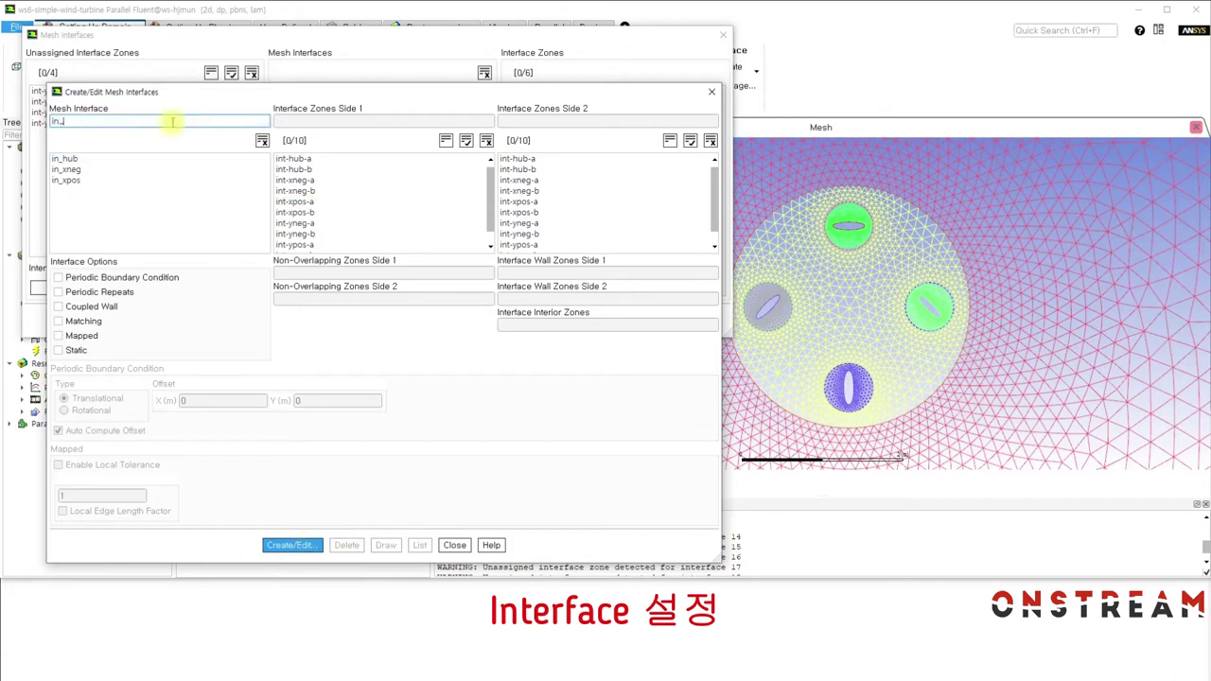
pyautogui.click(426, 223)
pyautogui.click(536, 233)
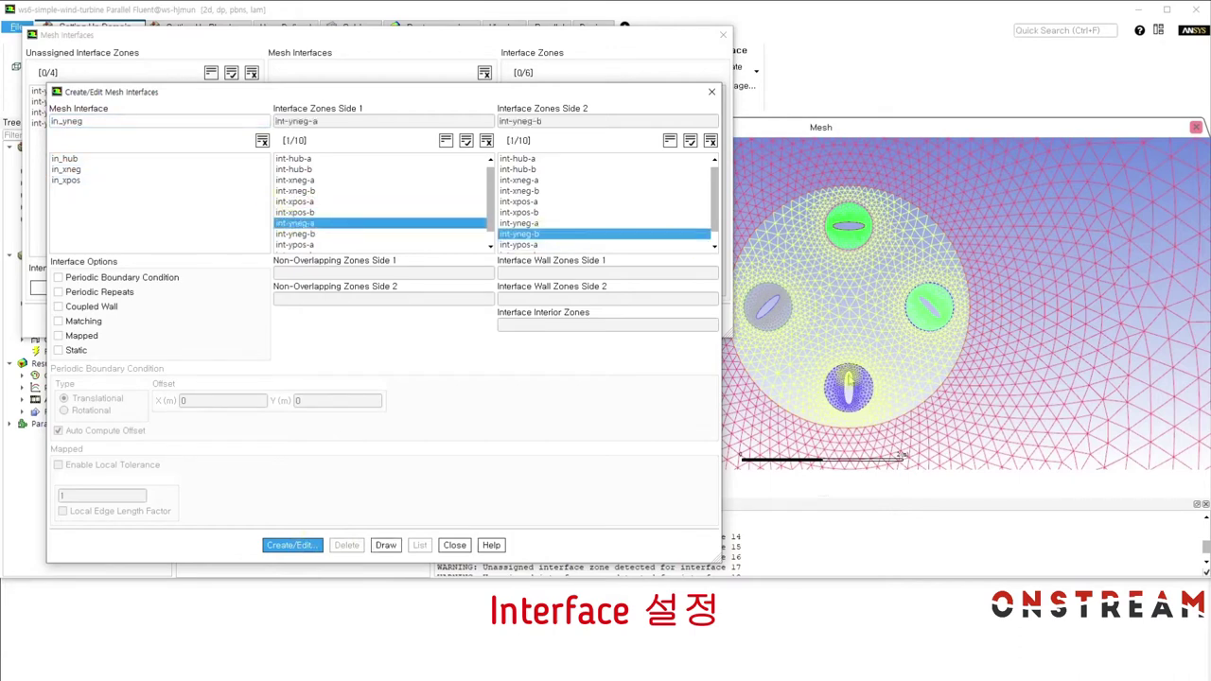
pyautogui.click(293, 545)
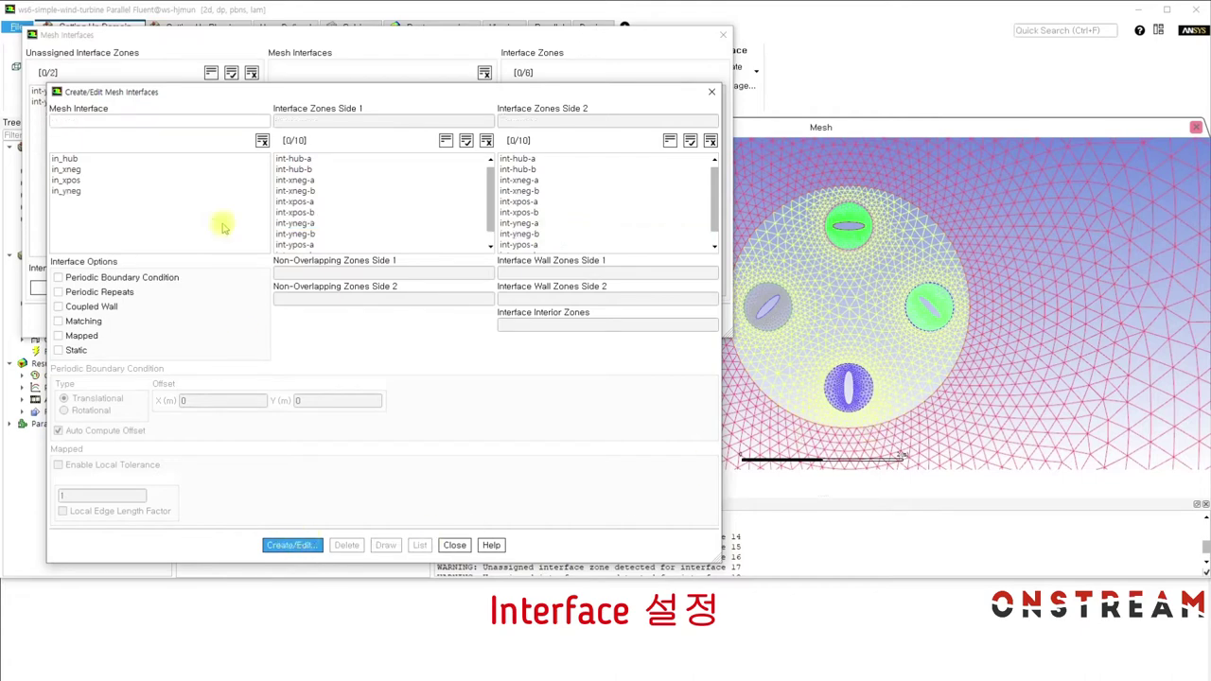
# Step: Create the mesh interface in_ypos from int-ypos-a and int-ypos-b, and finish the mesh interface setup
pyautogui.click(226, 118)
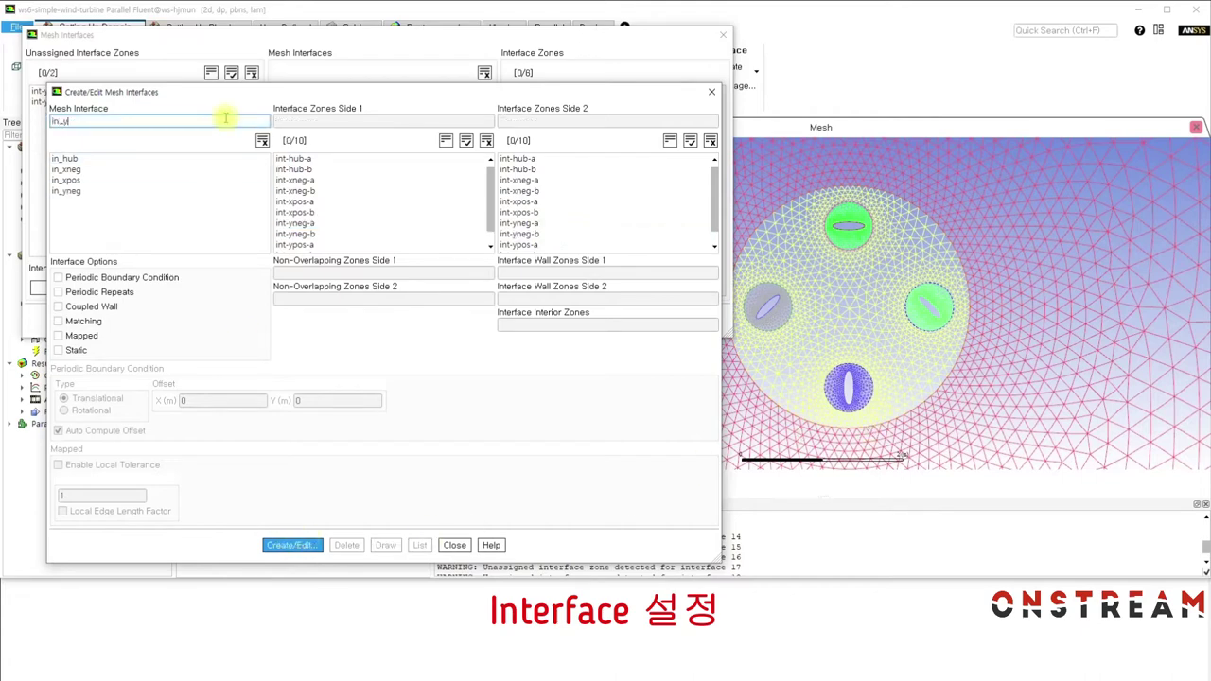
pyautogui.click(302, 244)
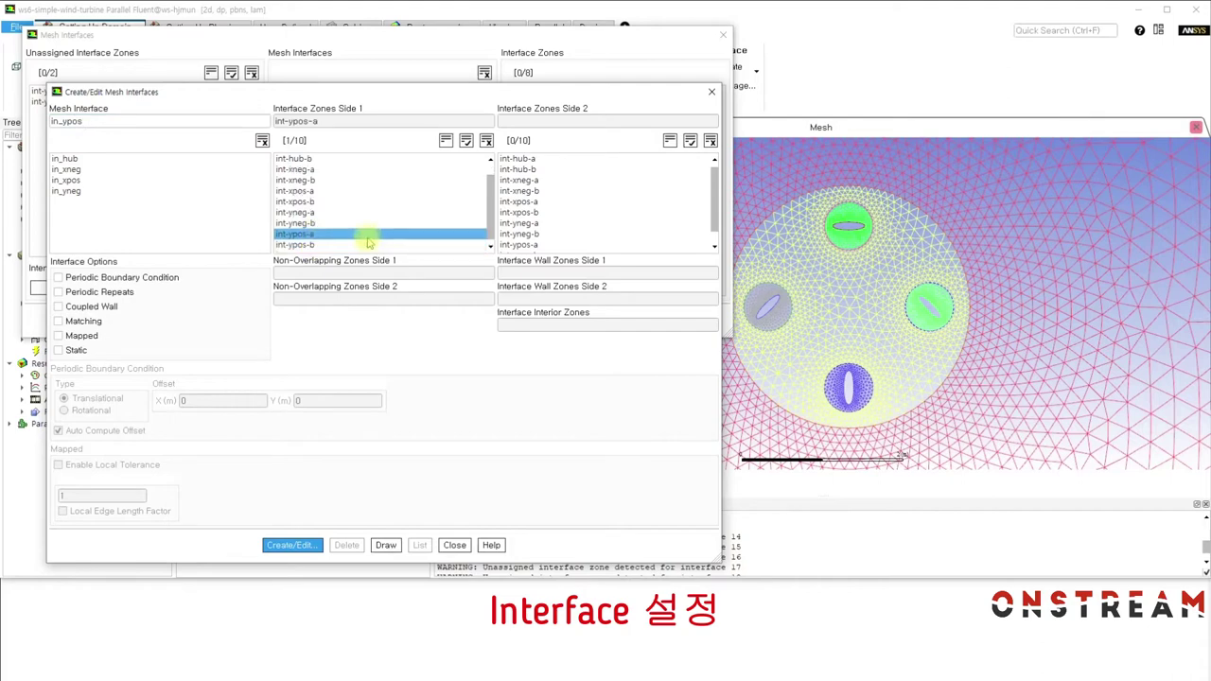
pyautogui.click(568, 244)
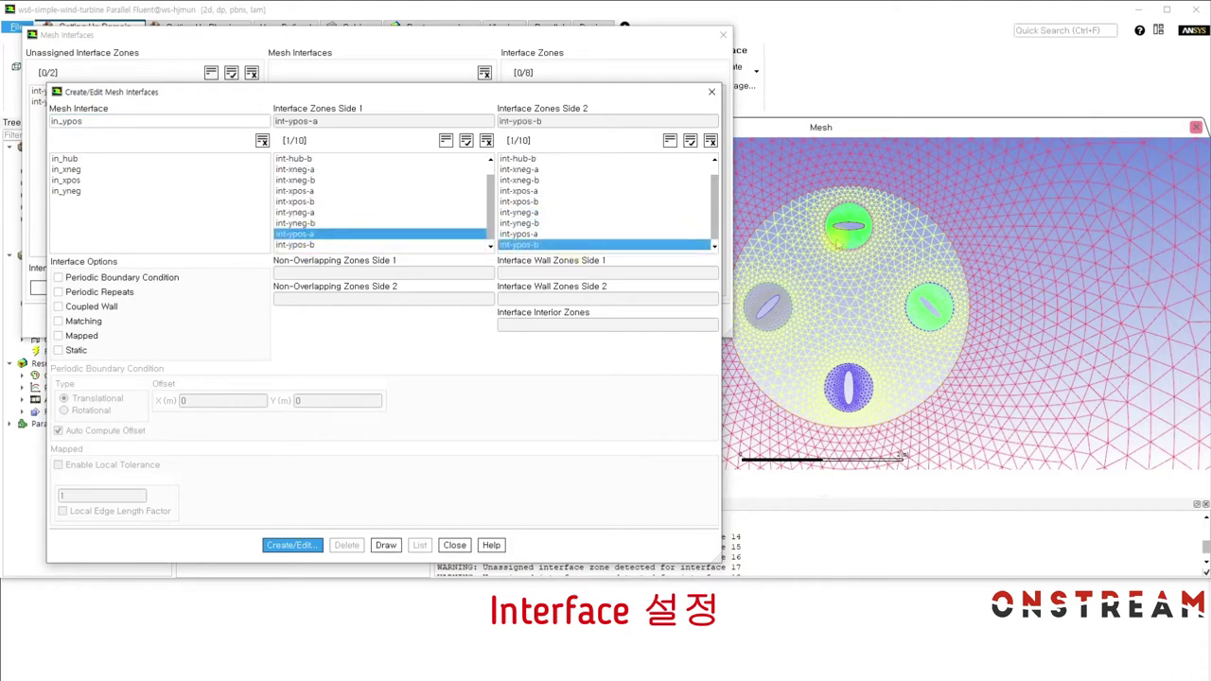
pyautogui.click(293, 547)
pyautogui.click(447, 546)
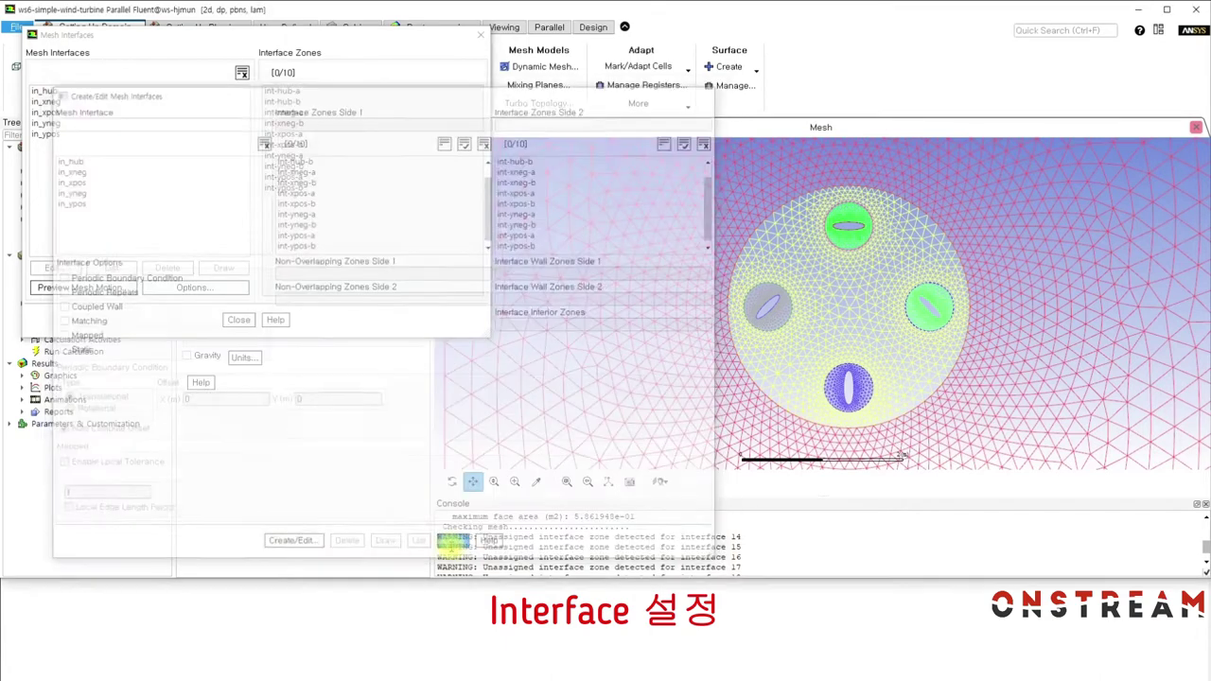
pyautogui.click(238, 320)
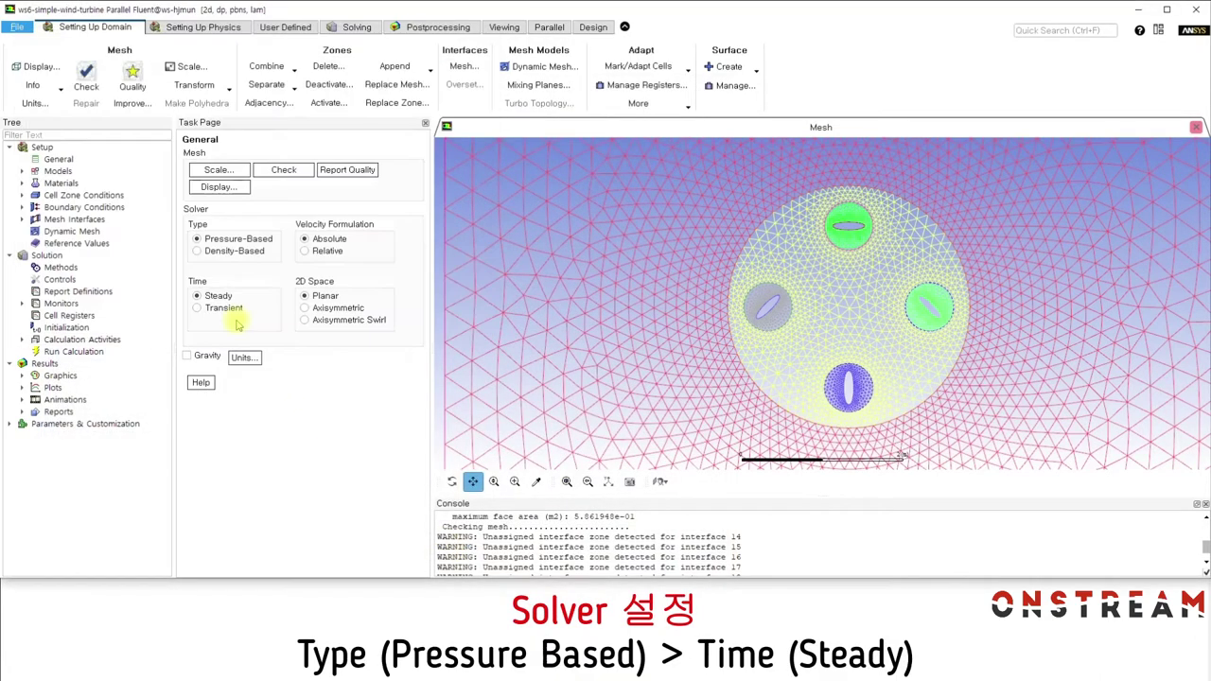
# Step: Select the pressure-based, steady solver and set the angular-velocity units to rpm
pyautogui.click(248, 240)
pyautogui.click(217, 297)
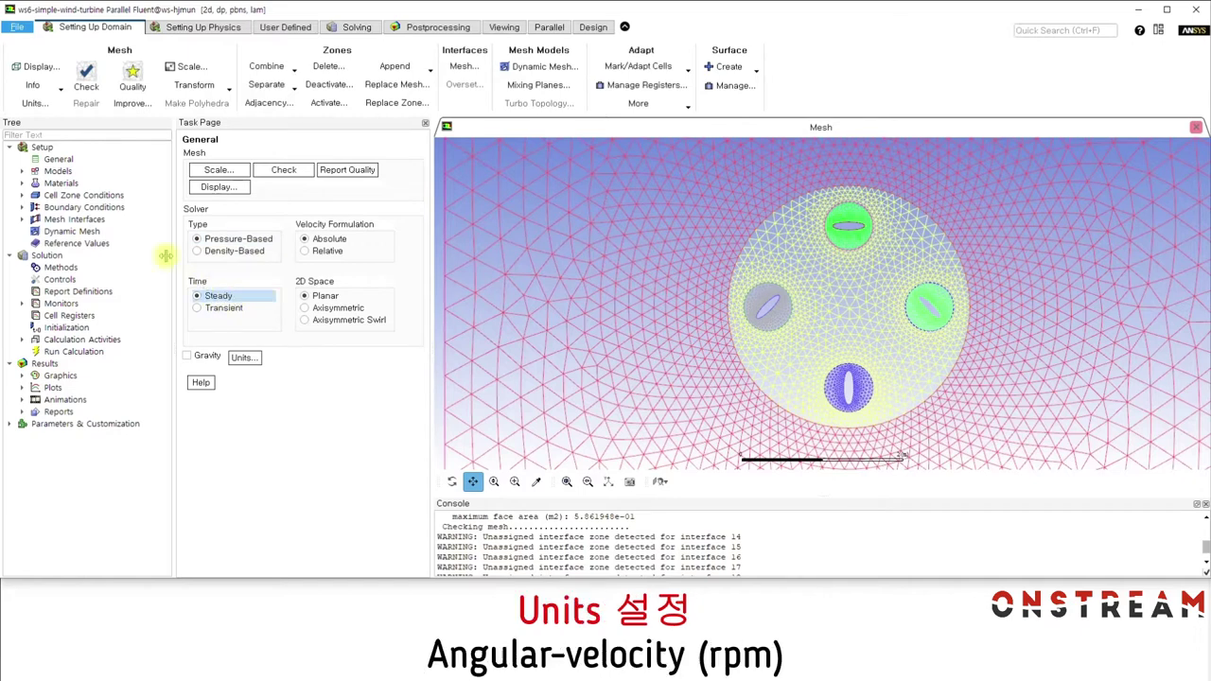
pyautogui.click(34, 104)
pyautogui.moveTo(610, 257); pyautogui.dragTo(363, 221)
pyautogui.click(341, 279)
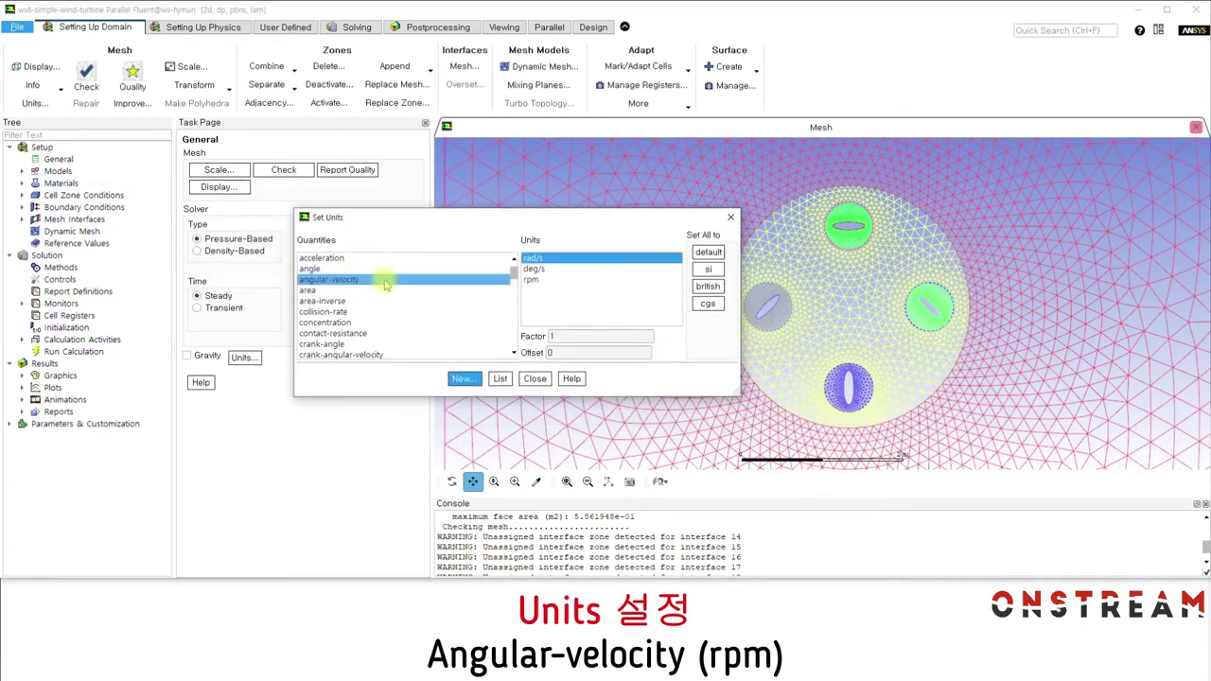
pyautogui.click(564, 280)
pyautogui.click(533, 379)
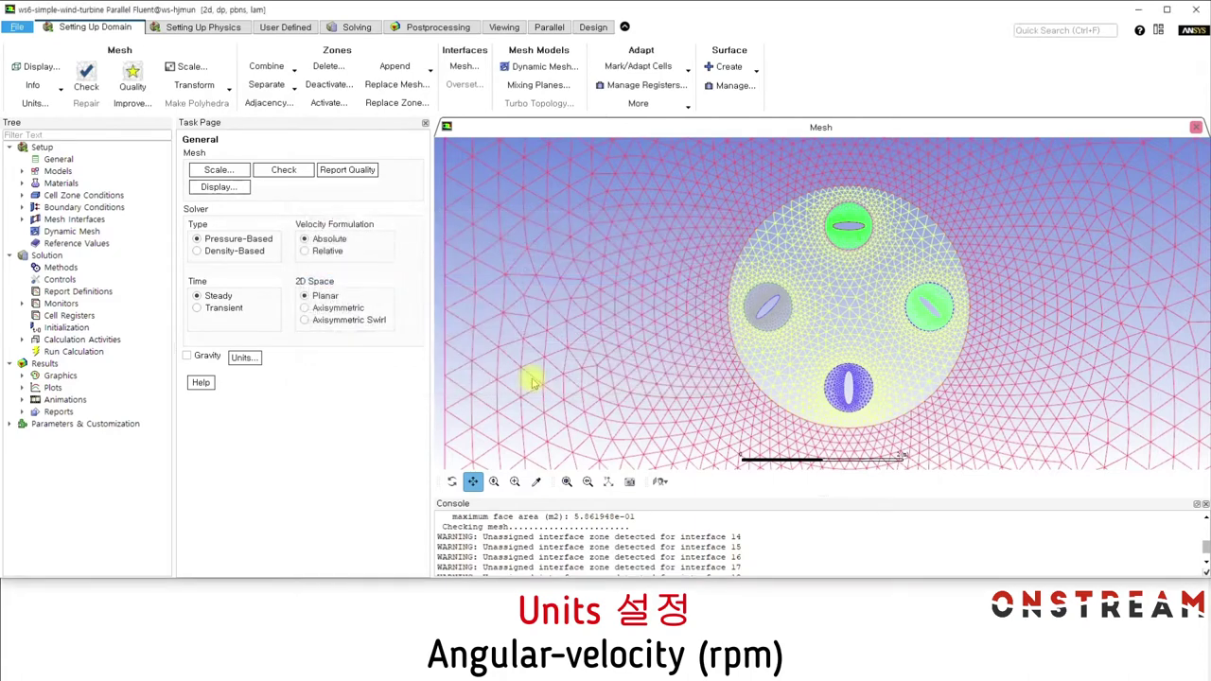
# Step: Set the viscous model to k-epsilon (2 eqn) with the Realizable variant and Standard Wall Functions
pyautogui.click(34, 172)
pyautogui.click(23, 172)
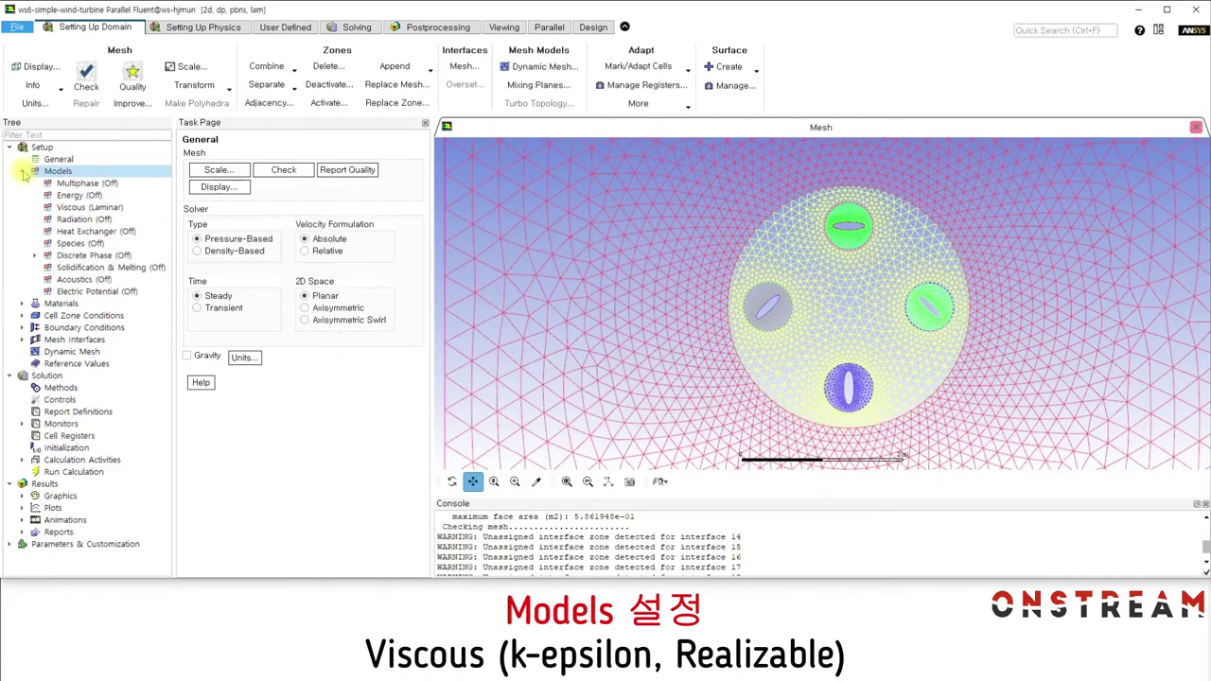
pyautogui.doubleClick(83, 207)
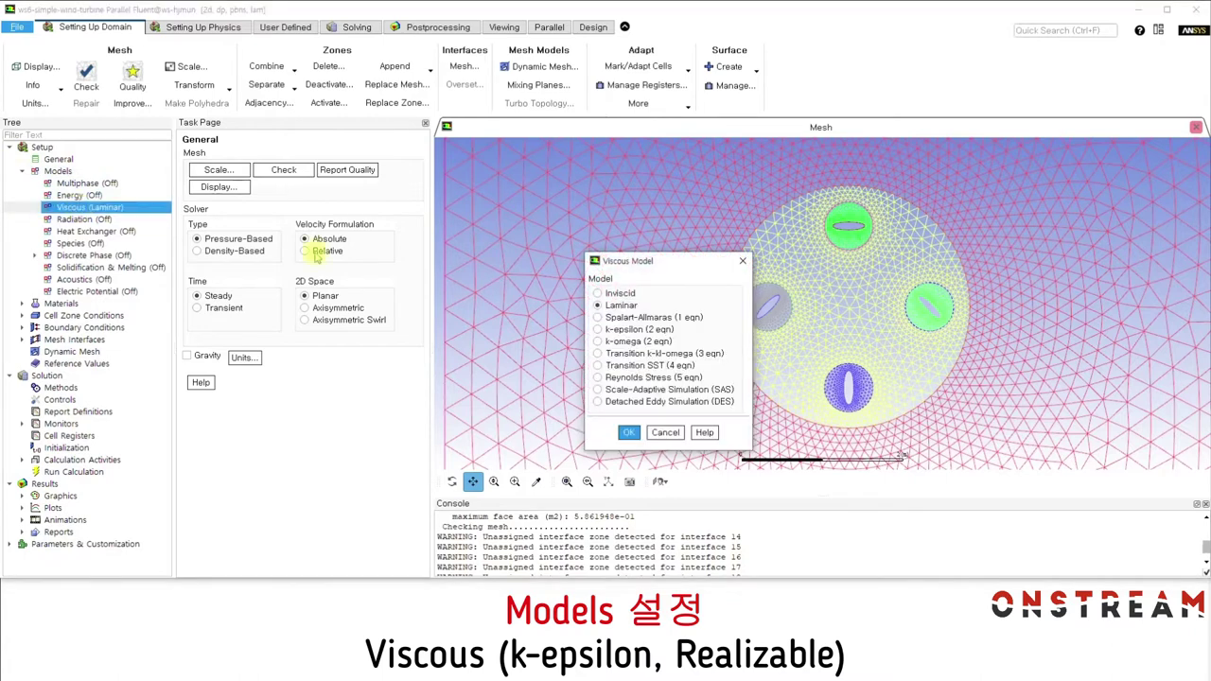
pyautogui.moveTo(613, 268); pyautogui.dragTo(440, 169)
pyautogui.click(425, 230)
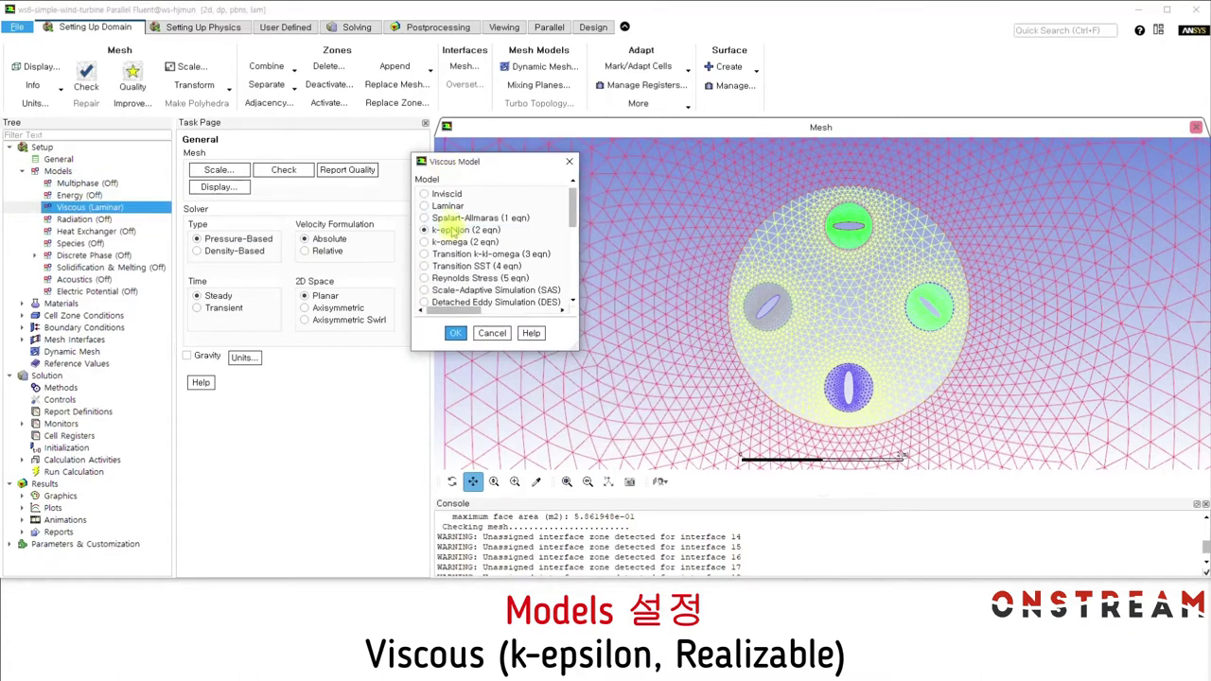
pyautogui.click(452, 360)
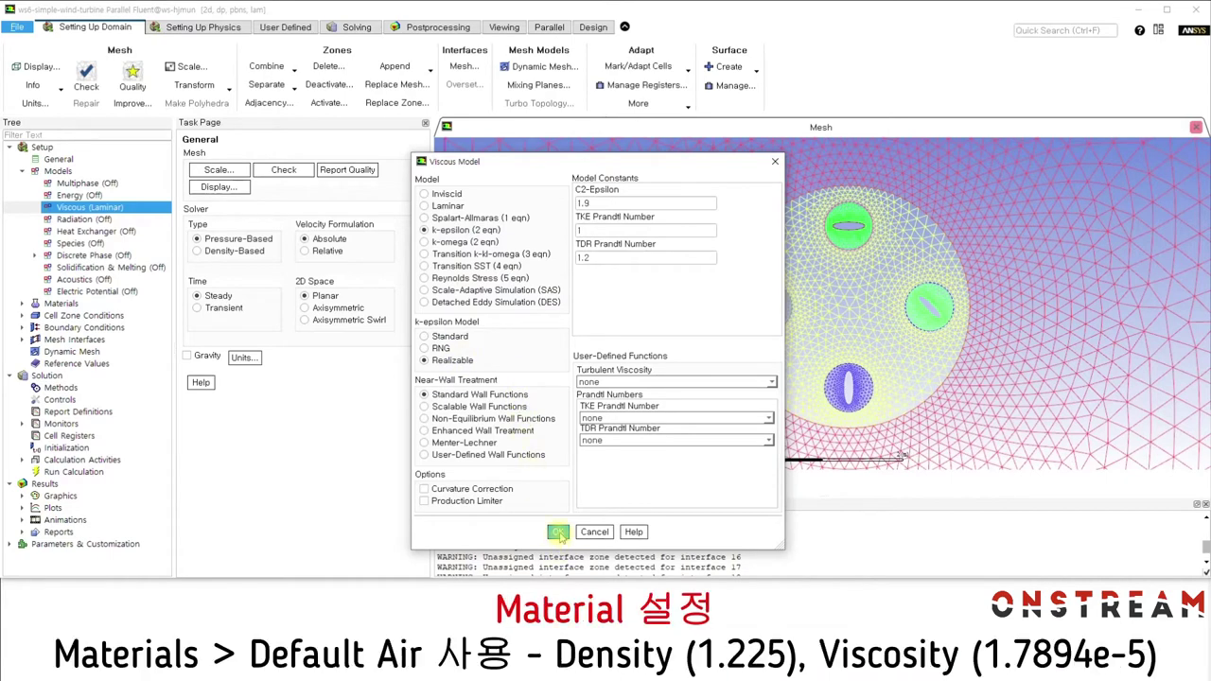
pyautogui.click(559, 532)
pyautogui.click(22, 172)
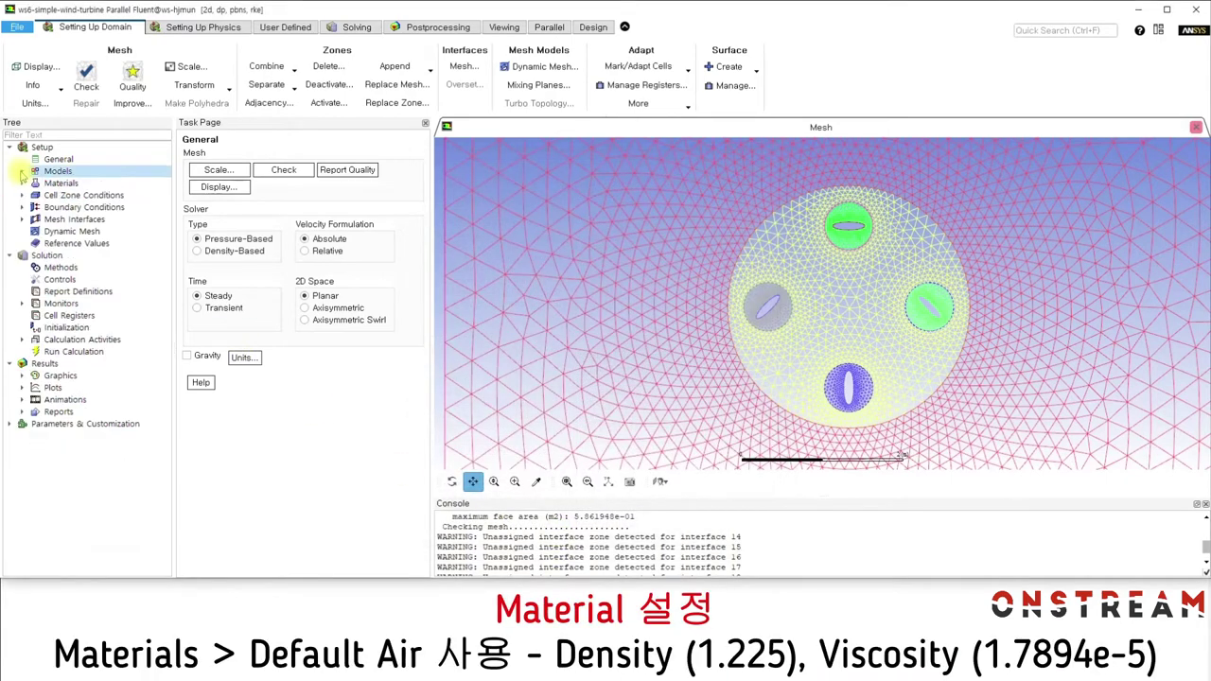
# Step: Review the constant density and viscosity properties of the default fluid material air
pyautogui.click(23, 182)
pyautogui.click(35, 195)
pyautogui.click(72, 206)
pyautogui.doubleClick(74, 208)
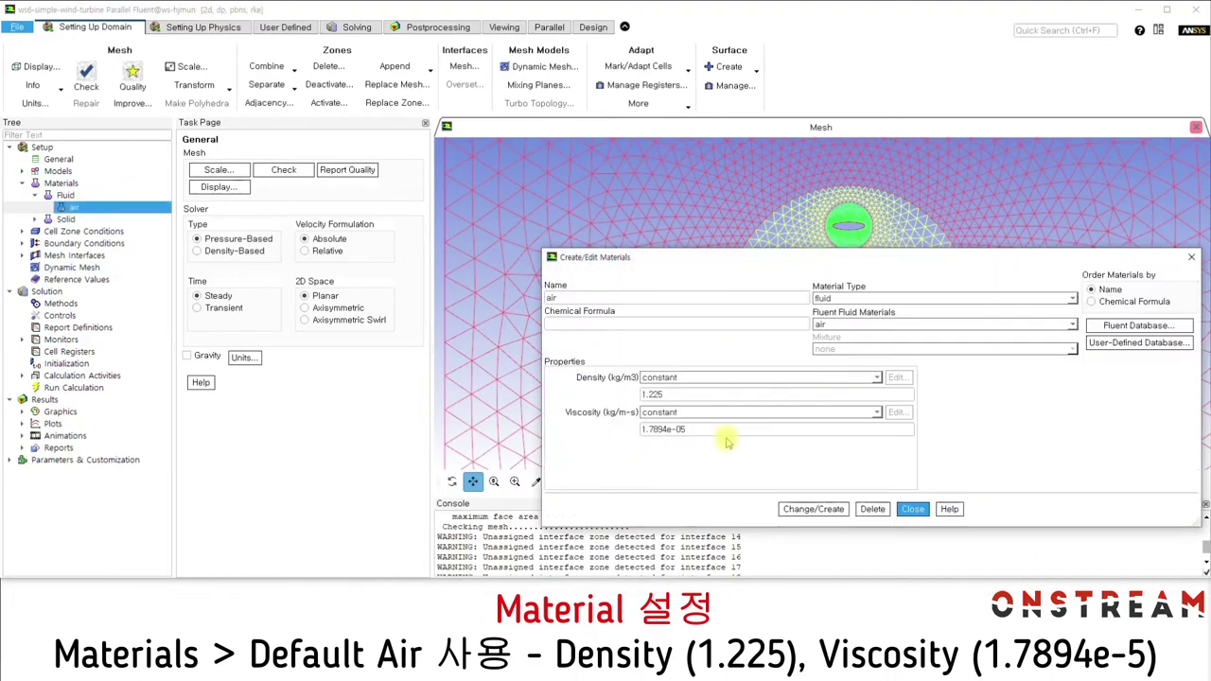
pyautogui.click(910, 511)
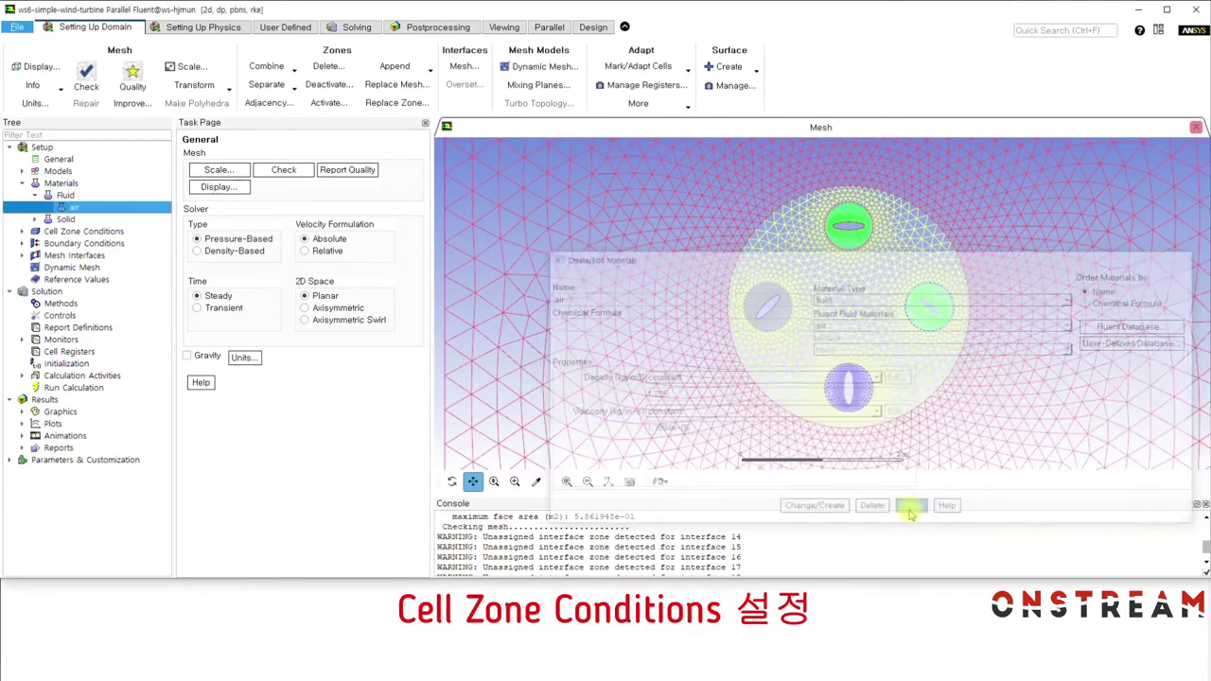
pyautogui.click(22, 183)
# Step: Accept the fluid-outer-domain cell zone conditions with air as the material and frame motion off
pyautogui.click(22, 195)
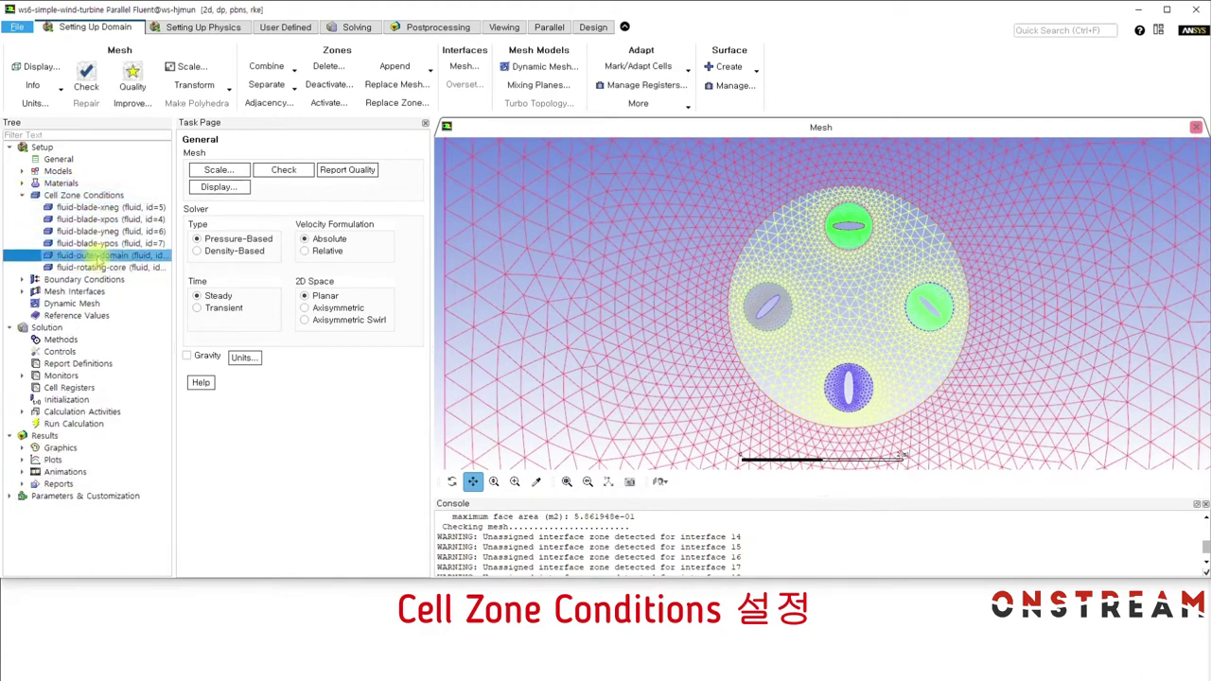
pyautogui.doubleClick(98, 256)
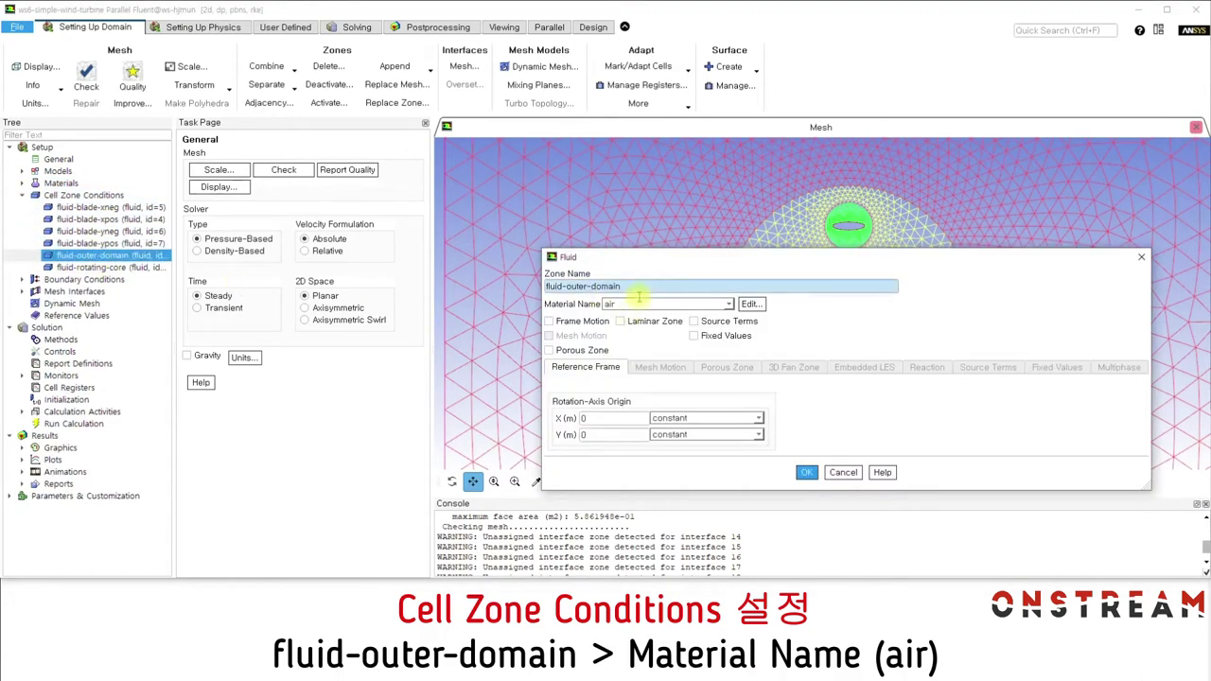
pyautogui.click(806, 473)
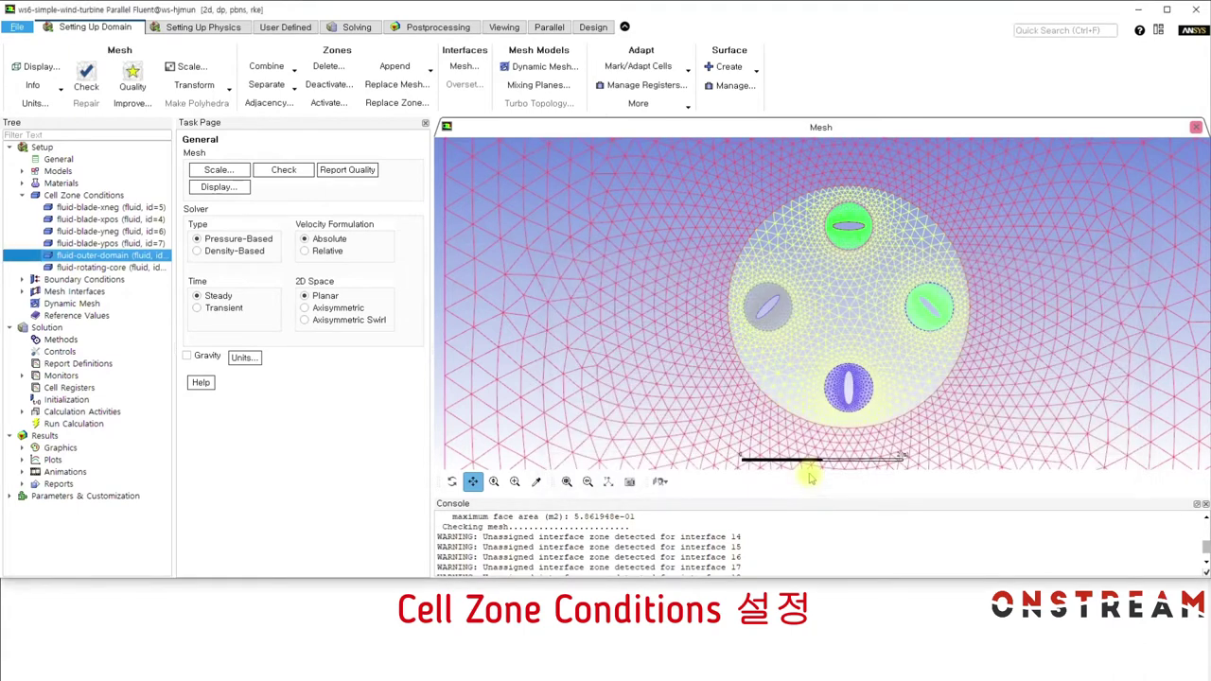
# Step: Enable frame motion for the fluid-rotating-core cell zone and set its rotational speed to 40 rpm
pyautogui.doubleClick(95, 268)
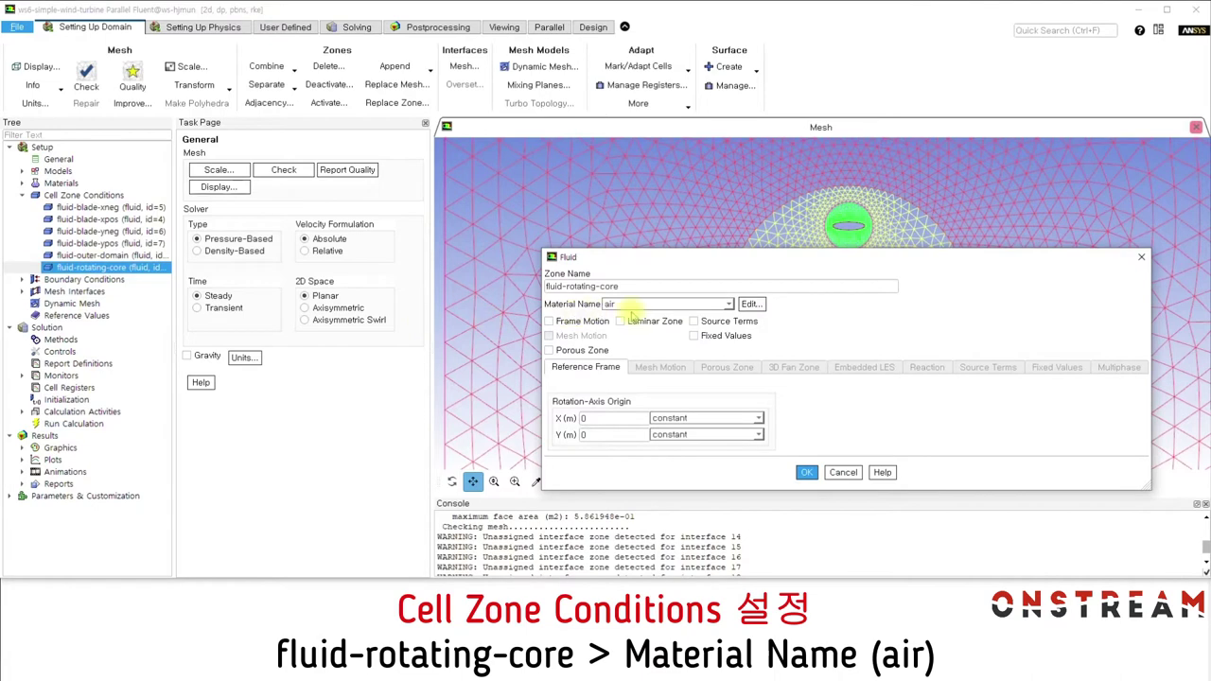
pyautogui.click(566, 320)
pyautogui.moveTo(602, 259); pyautogui.dragTo(511, 157)
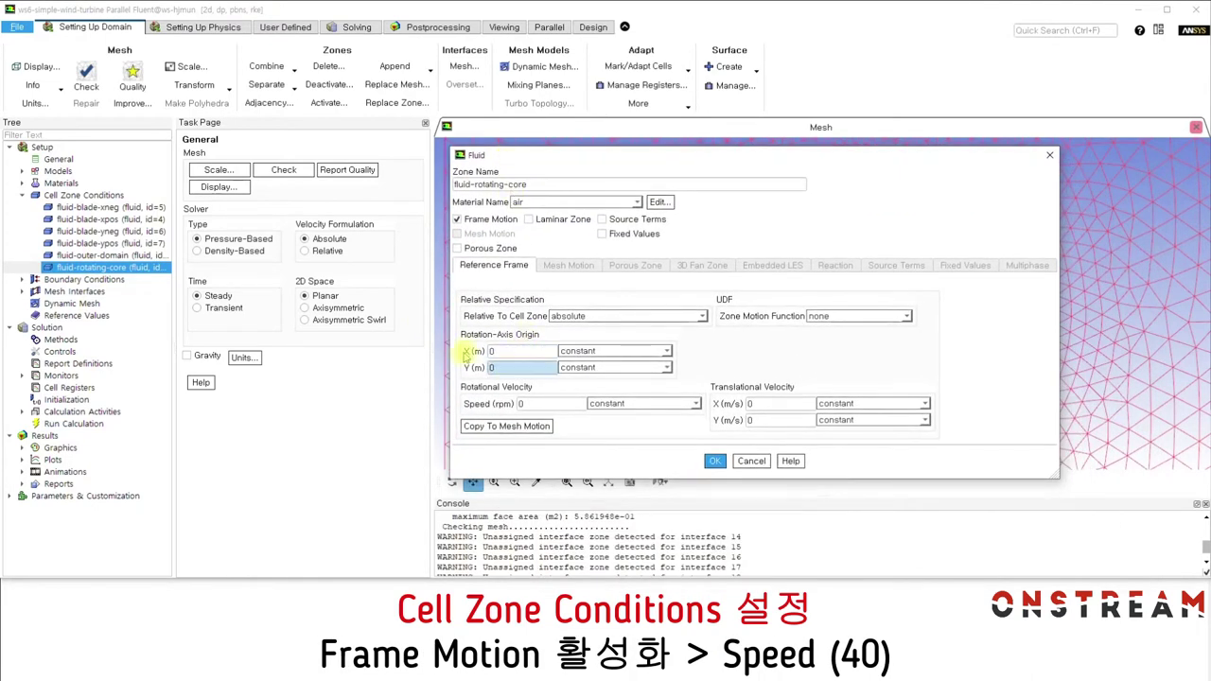
pyautogui.doubleClick(521, 404)
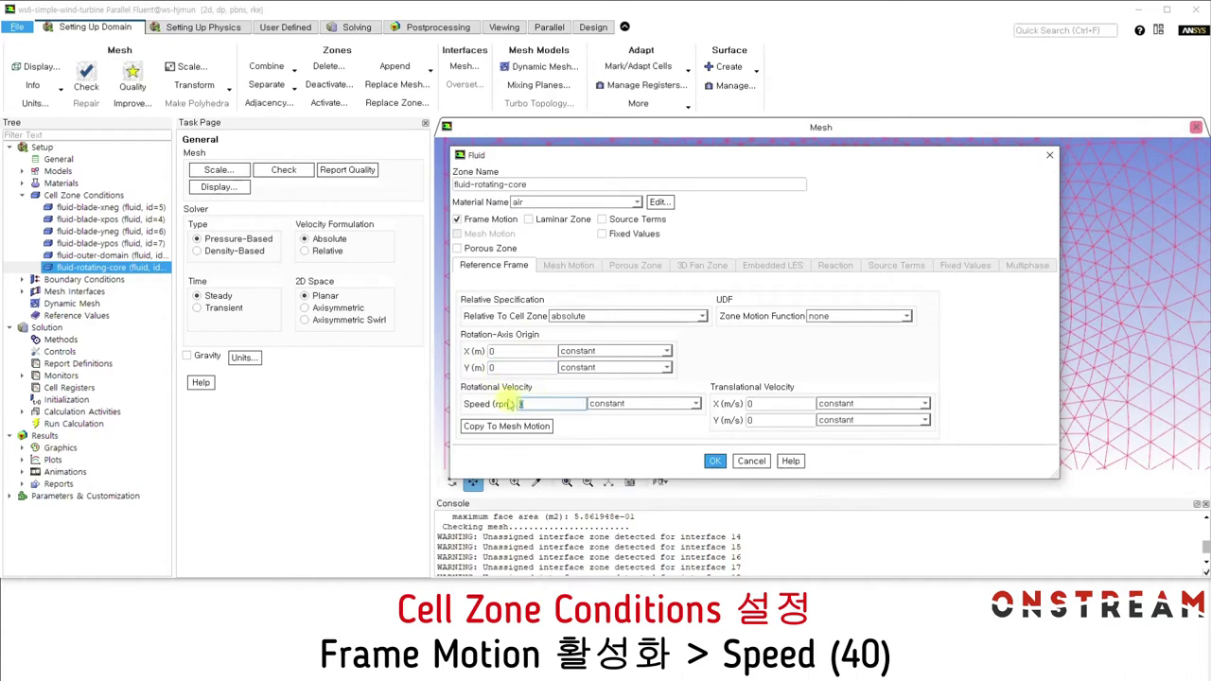
pyautogui.click(715, 462)
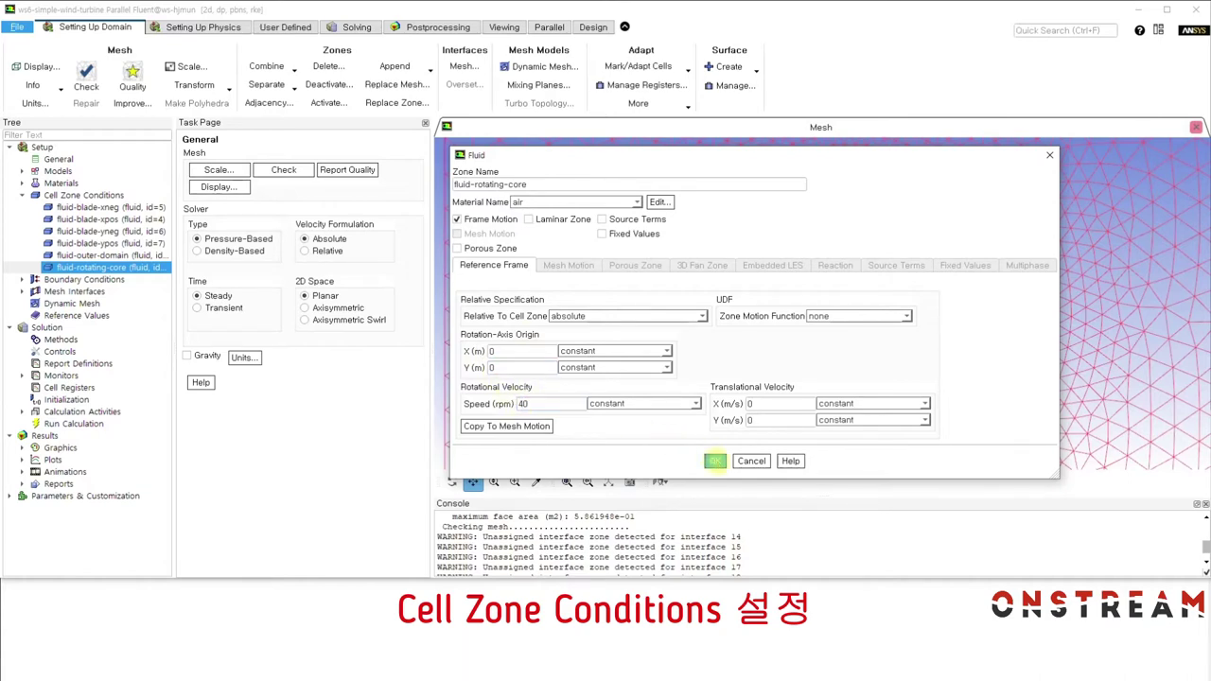
# Step: Give fluid-blade-xneg frame motion relative to fluid-rotating-core, with rotation-axis origin X -1 m, Y 0 m and a speed of -20 rpm
pyautogui.doubleClick(141, 208)
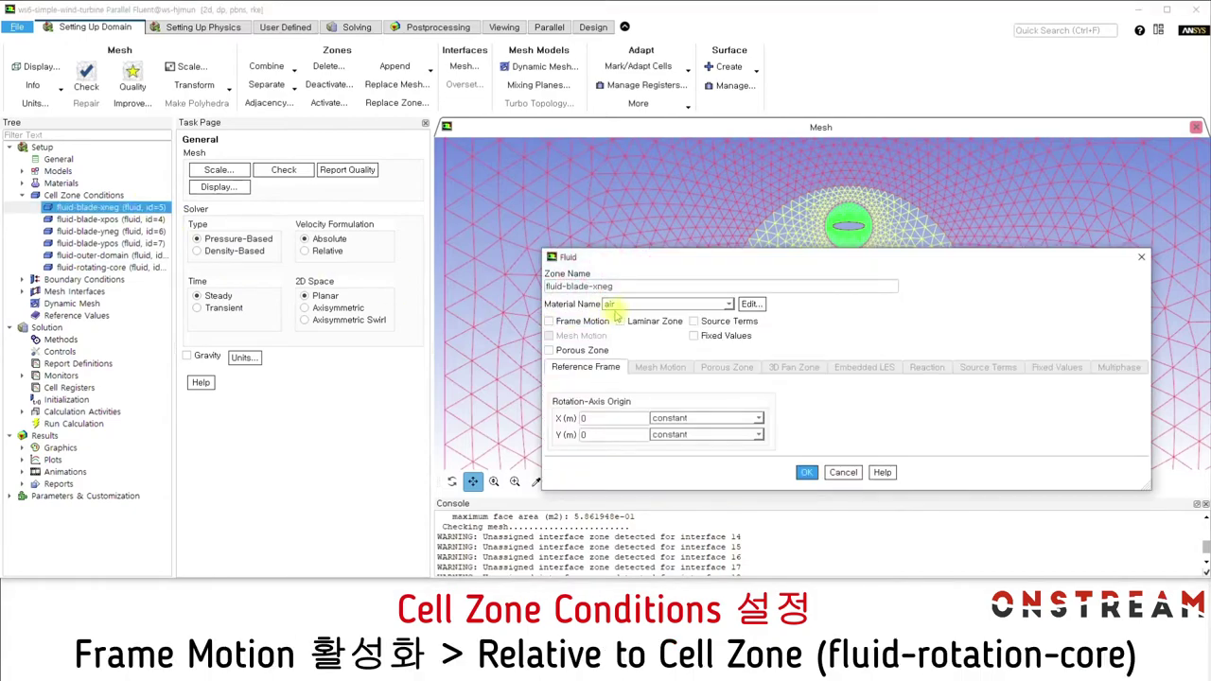
pyautogui.click(568, 321)
pyautogui.moveTo(618, 264); pyautogui.dragTo(429, 138)
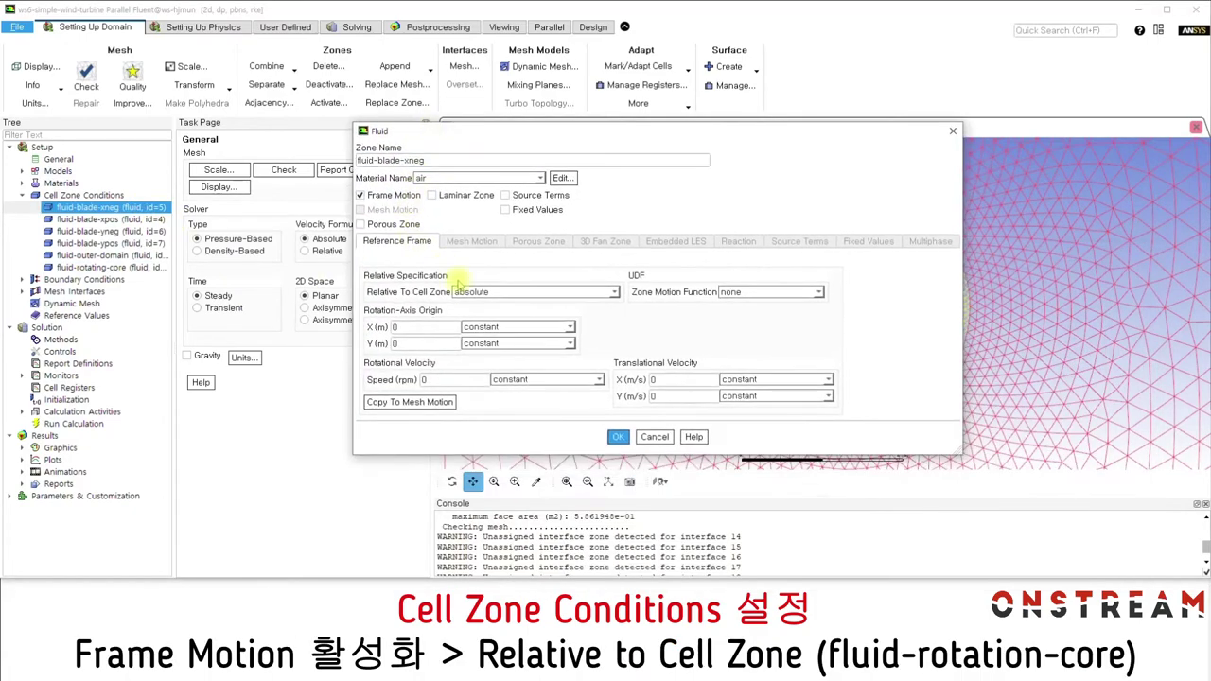
pyautogui.click(471, 293)
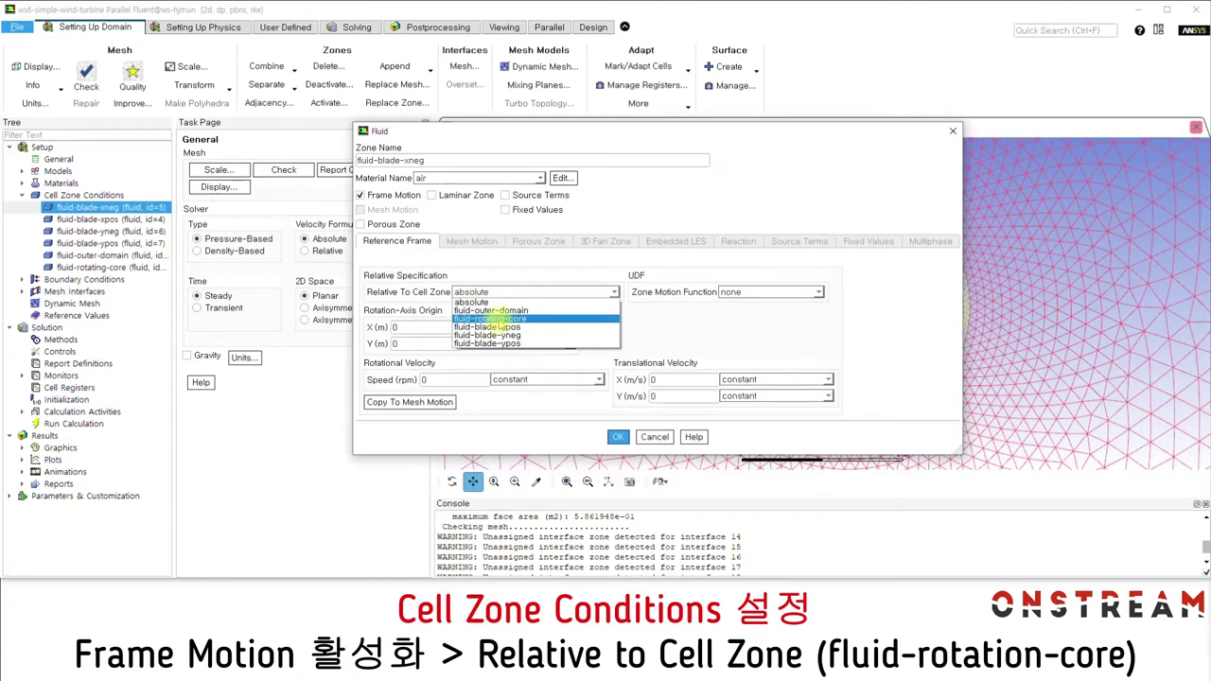
pyautogui.click(473, 319)
pyautogui.doubleClick(445, 343)
pyautogui.doubleClick(396, 327)
pyautogui.write('-1')
pyautogui.doubleClick(426, 380)
pyautogui.write('-20')
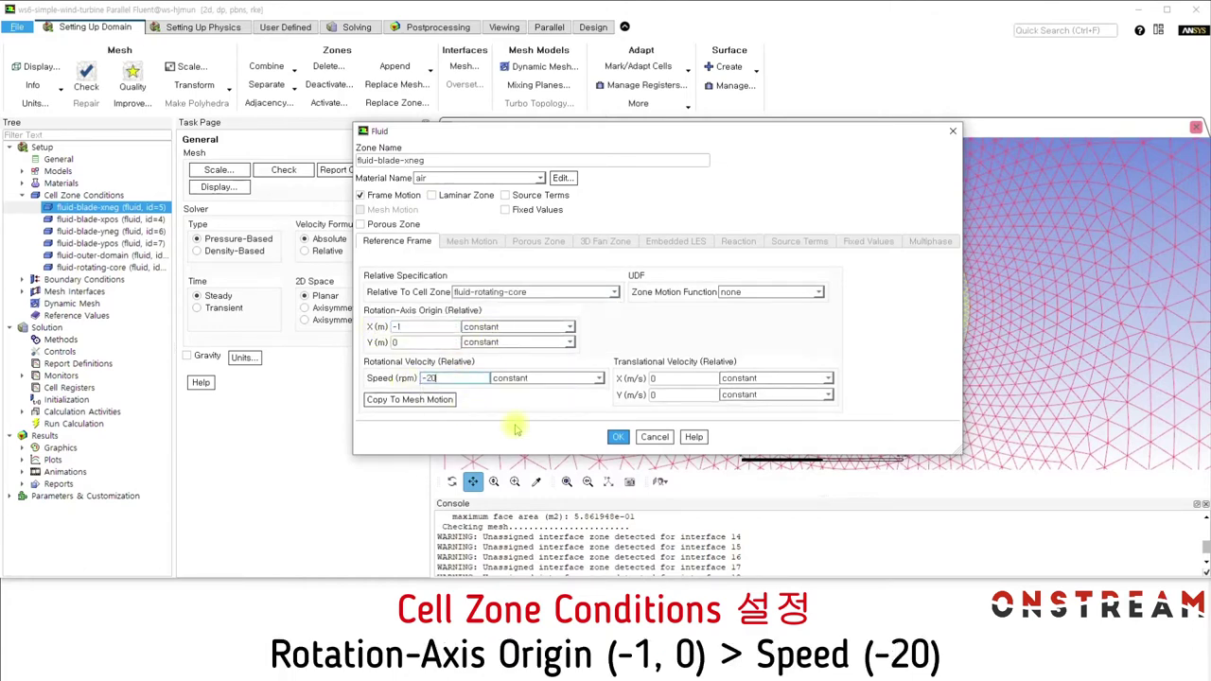
pyautogui.click(618, 437)
# Step: Give fluid-blade-xpos frame motion relative to fluid-rotating-core, with rotation-axis origin X 1 m, Y 0 m and a speed of -20 rpm
pyautogui.click(152, 220)
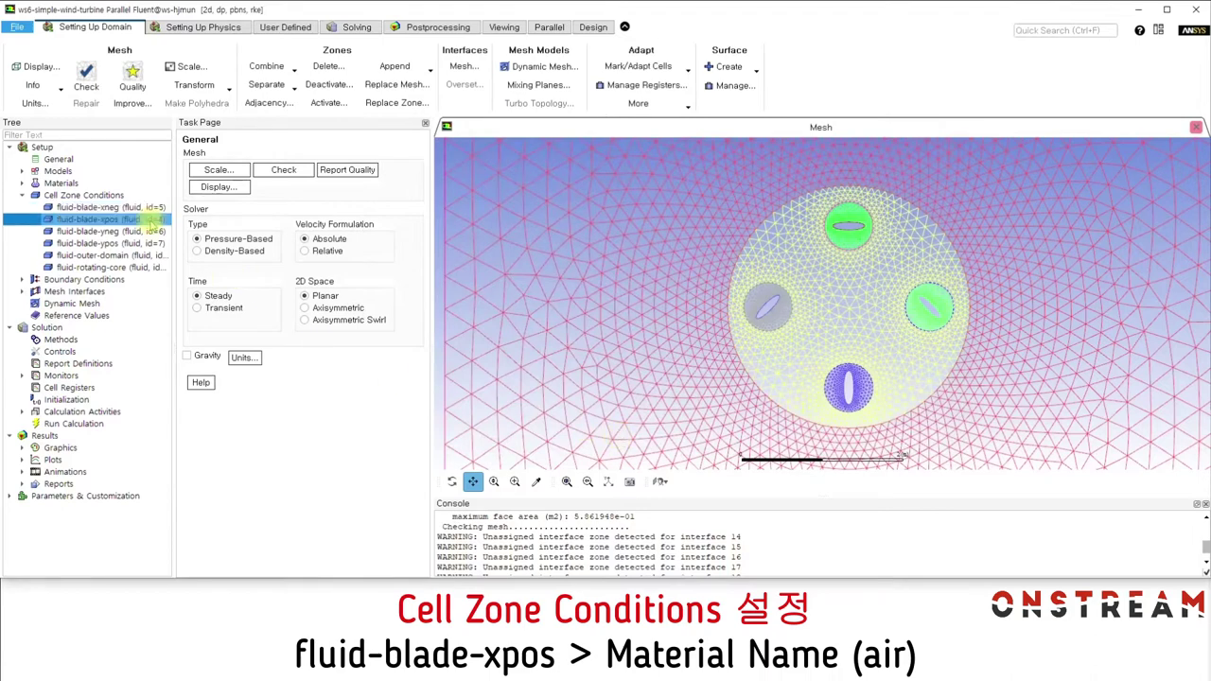
pyautogui.doubleClick(152, 220)
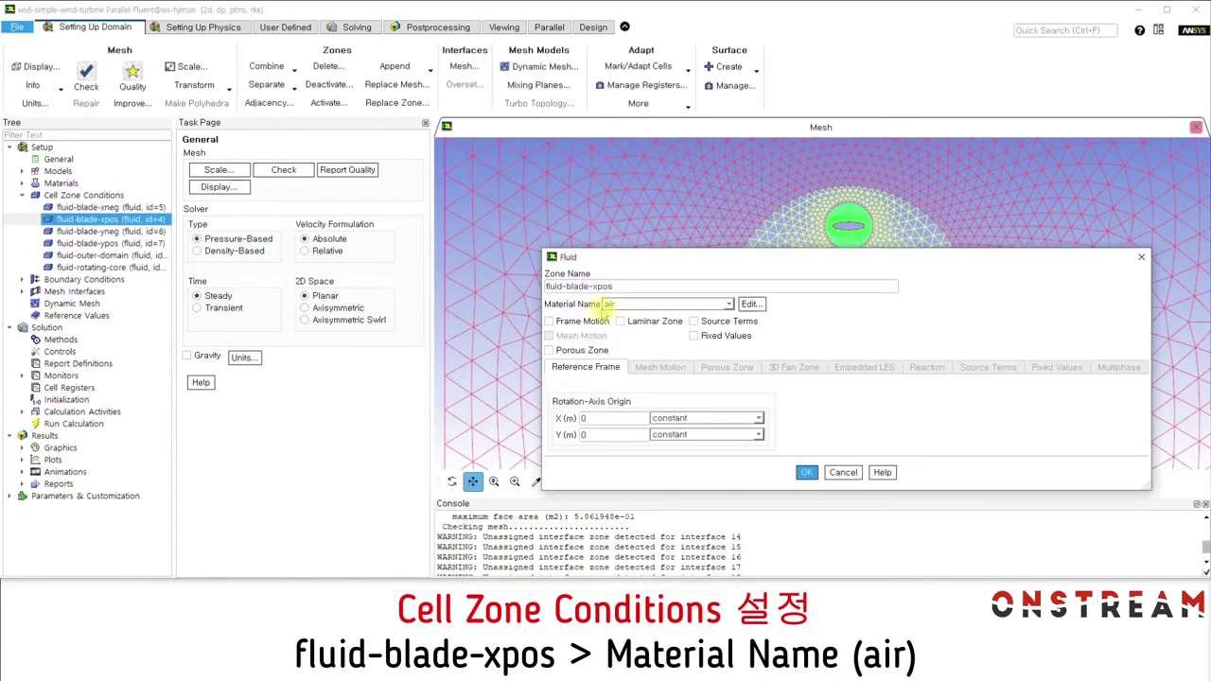
pyautogui.click(550, 321)
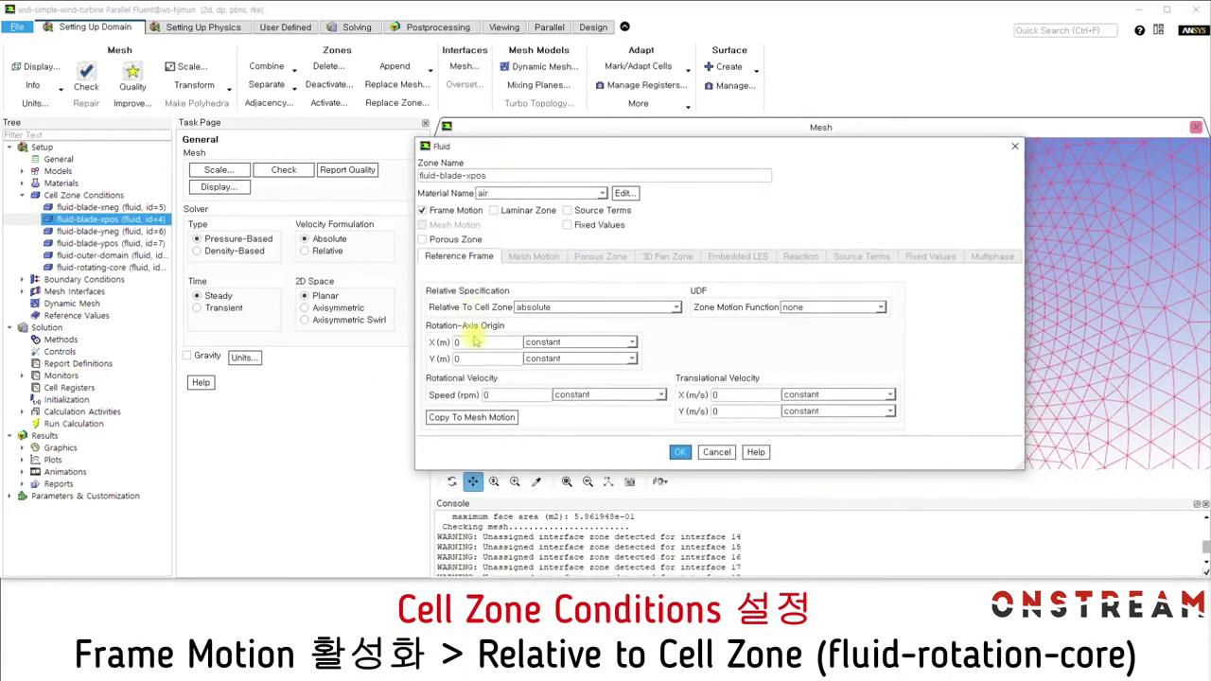
pyautogui.doubleClick(466, 342)
pyautogui.write('1')
pyautogui.click(539, 307)
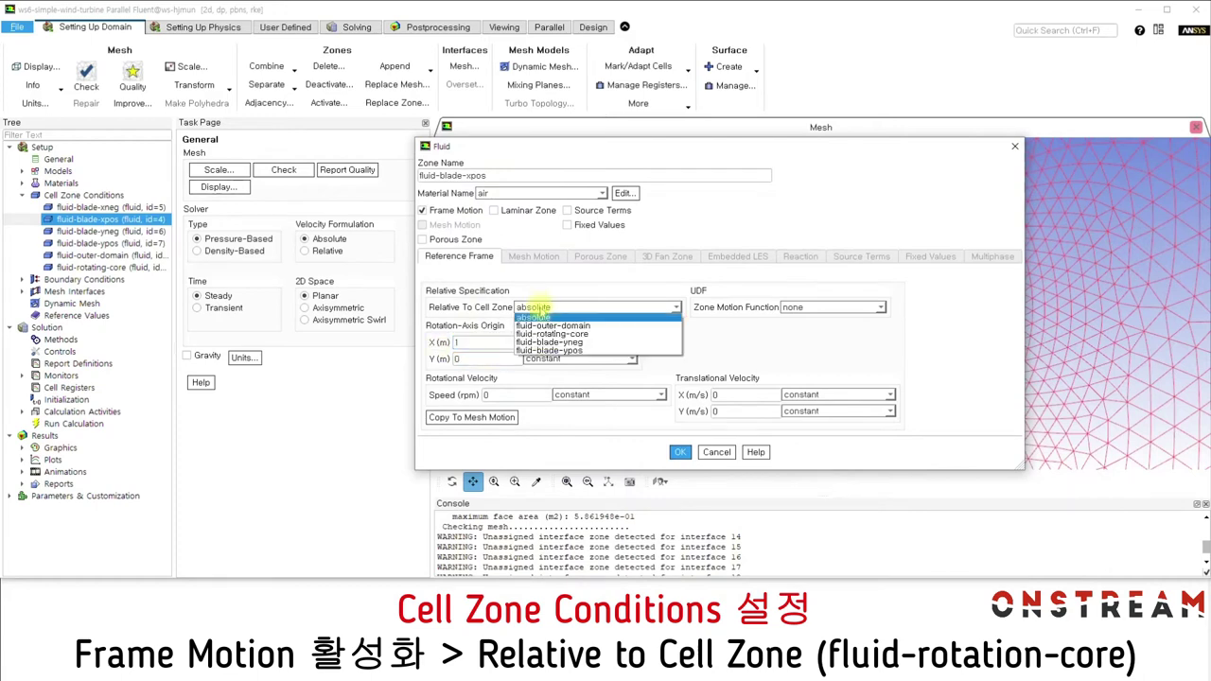
pyautogui.click(541, 347)
pyautogui.doubleClick(485, 394)
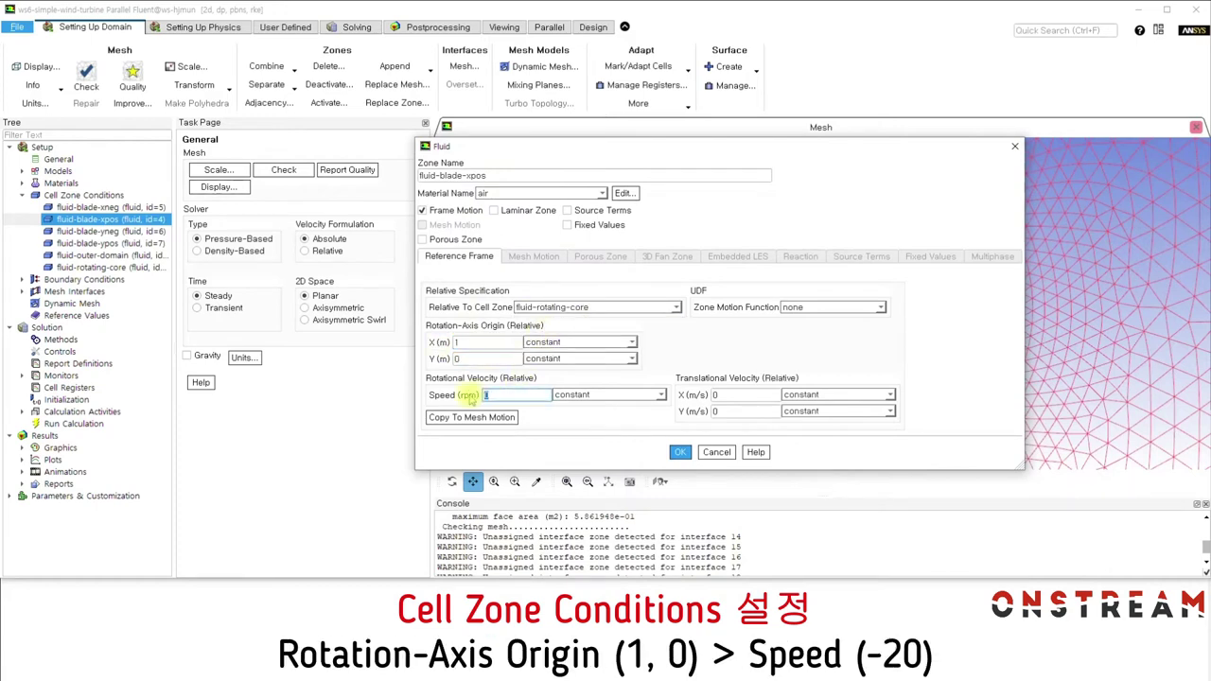
pyautogui.write('-2')
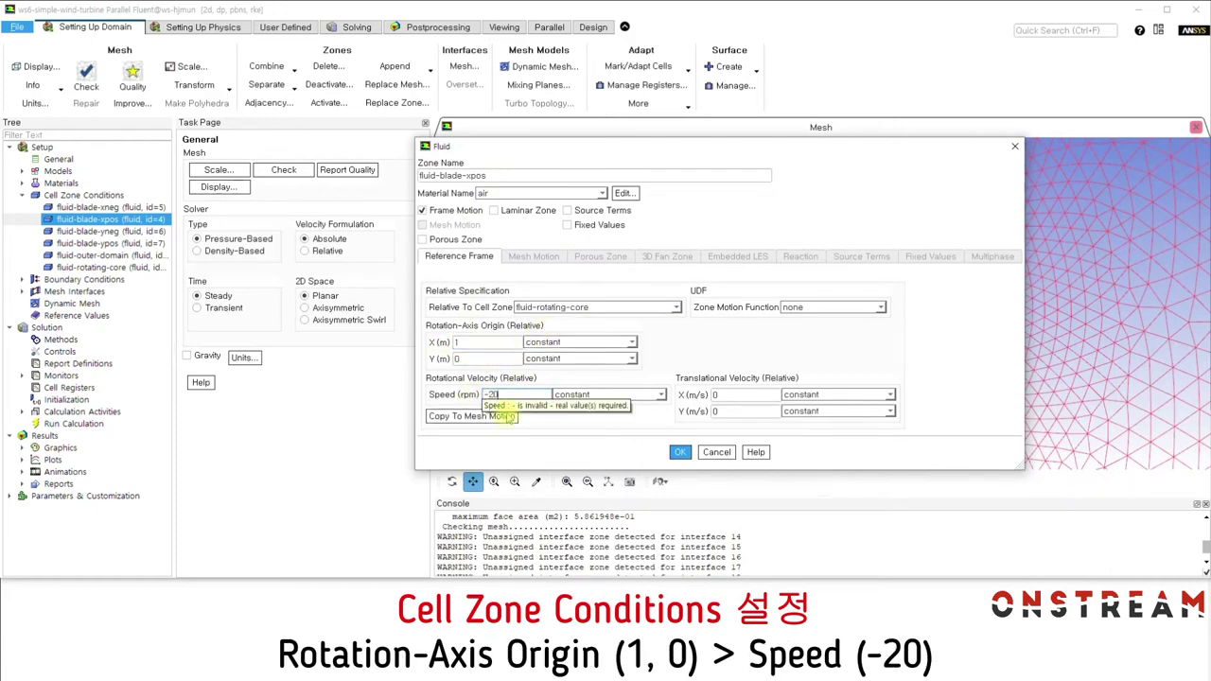
pyautogui.click(681, 453)
# Step: Give fluid-blade-yneg frame motion relative to fluid-rotating-core, with rotation-axis origin X 0 m, Y -1 m and a speed of -20 rpm
pyautogui.doubleClick(106, 231)
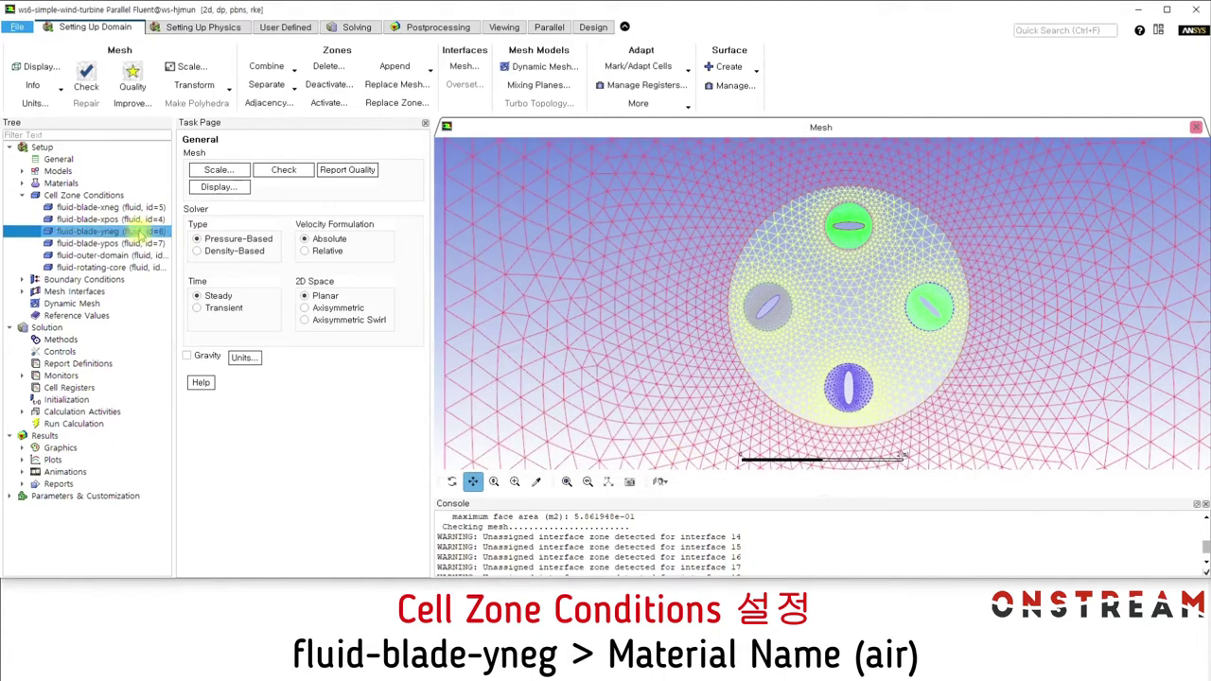
pyautogui.click(551, 321)
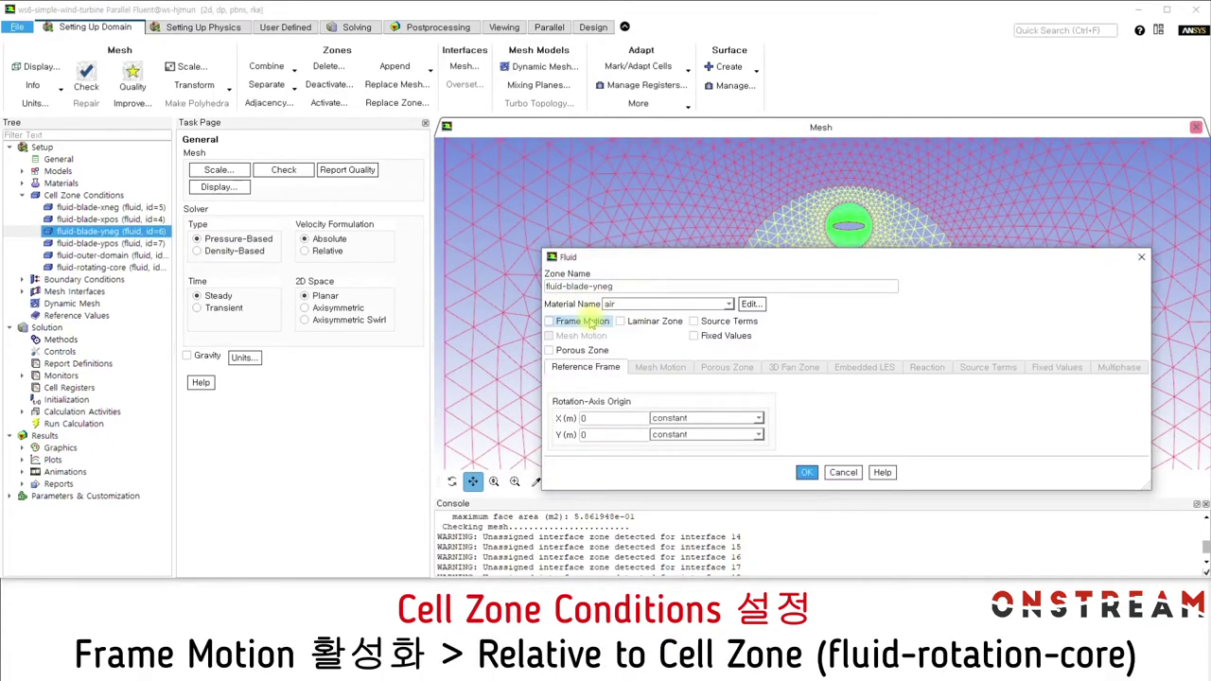
pyautogui.moveTo(599, 262); pyautogui.dragTo(504, 155)
pyautogui.click(568, 311)
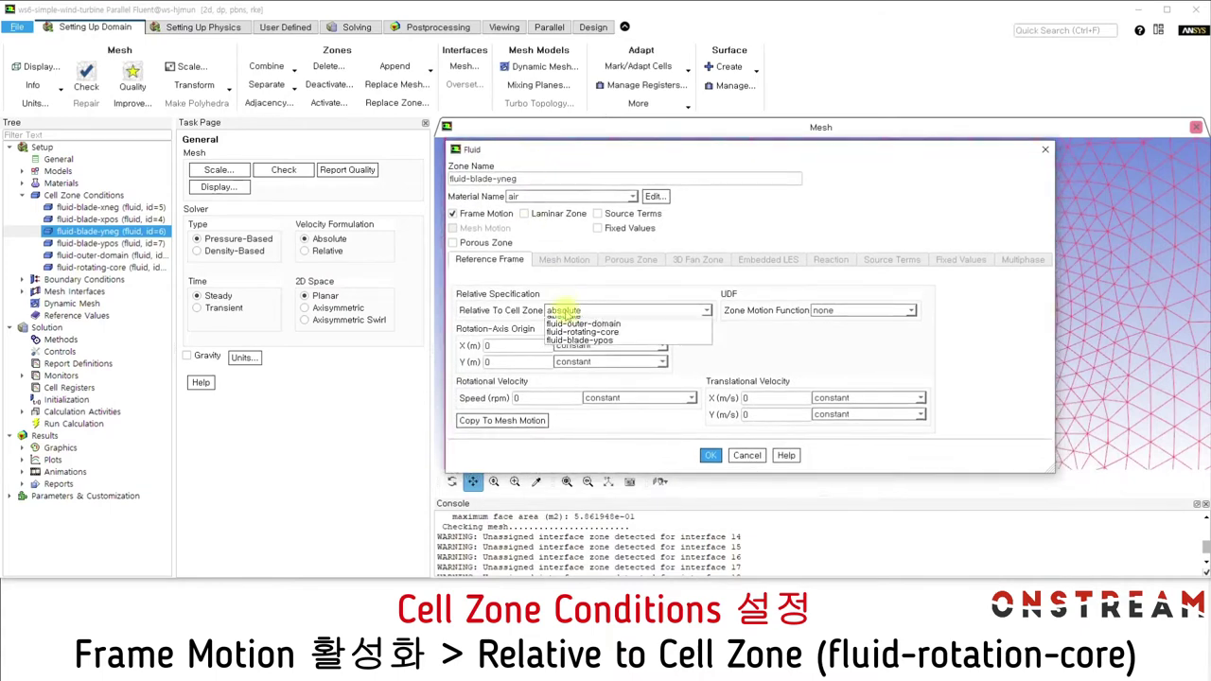
pyautogui.click(577, 344)
pyautogui.click(509, 347)
pyautogui.press('Tab')
pyautogui.write('-1')
pyautogui.press('Tab')
pyautogui.write('-20')
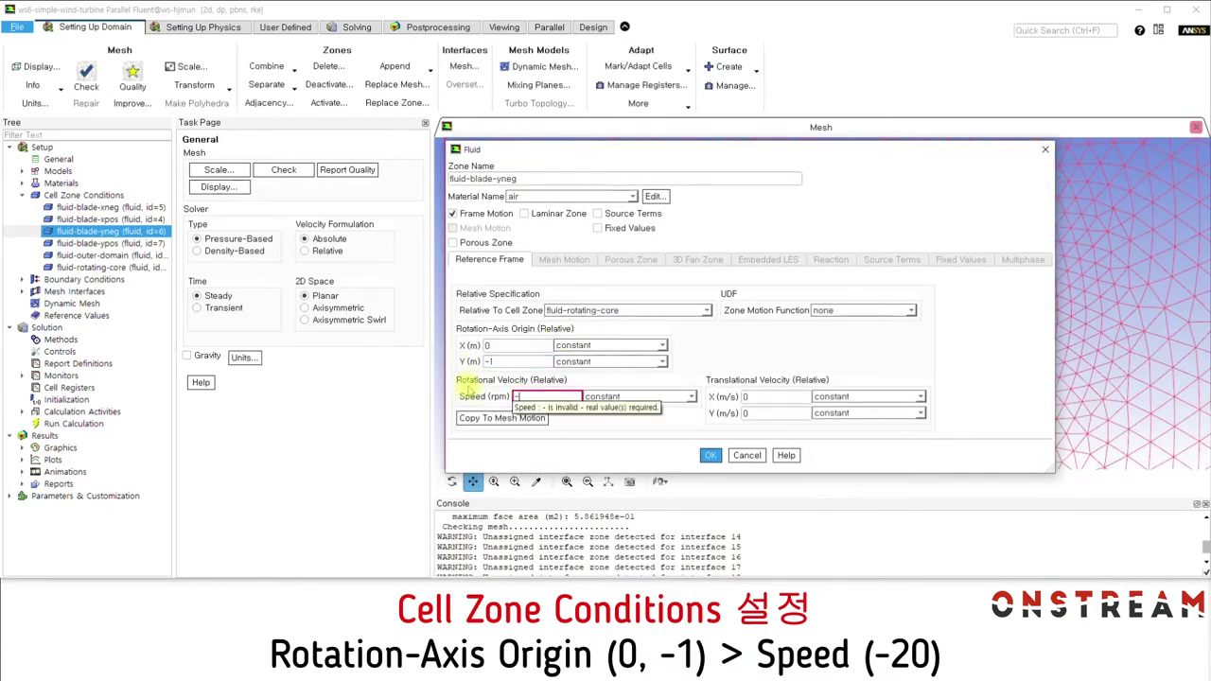
pyautogui.click(711, 455)
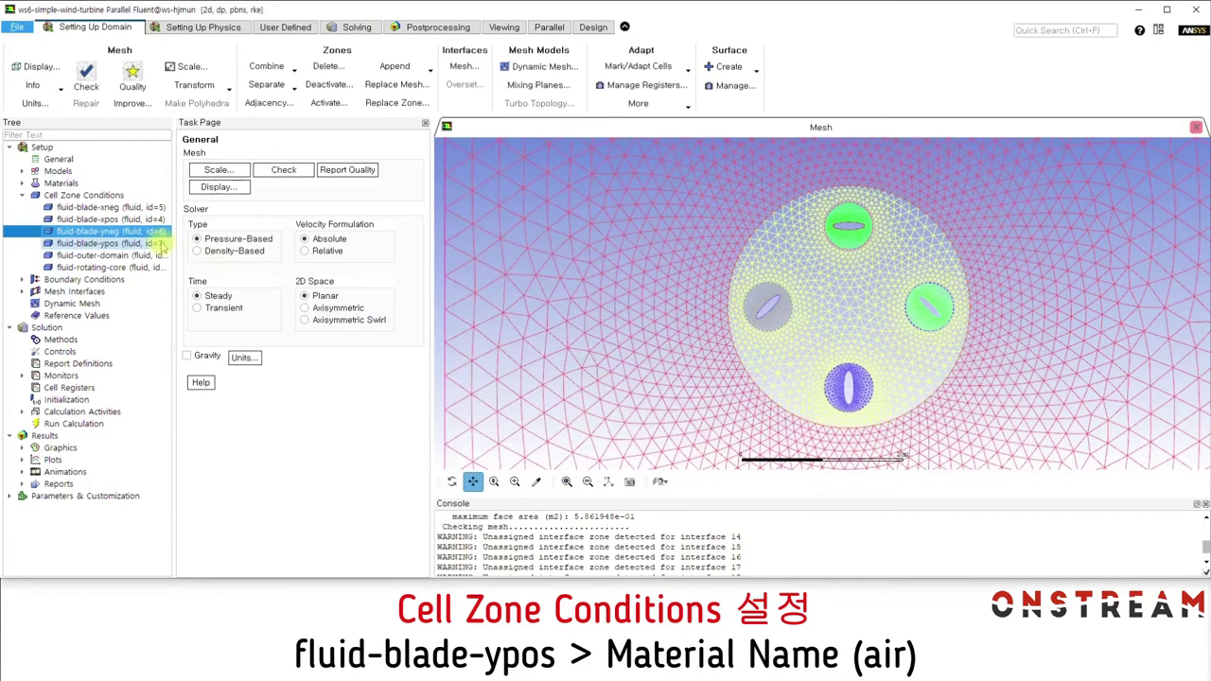
# Step: Give fluid-blade-ypos frame motion relative to fluid-rotating-core, with rotation-axis origin X 0 m, Y 1 m and a speed of -20 rpm
pyautogui.doubleClick(106, 243)
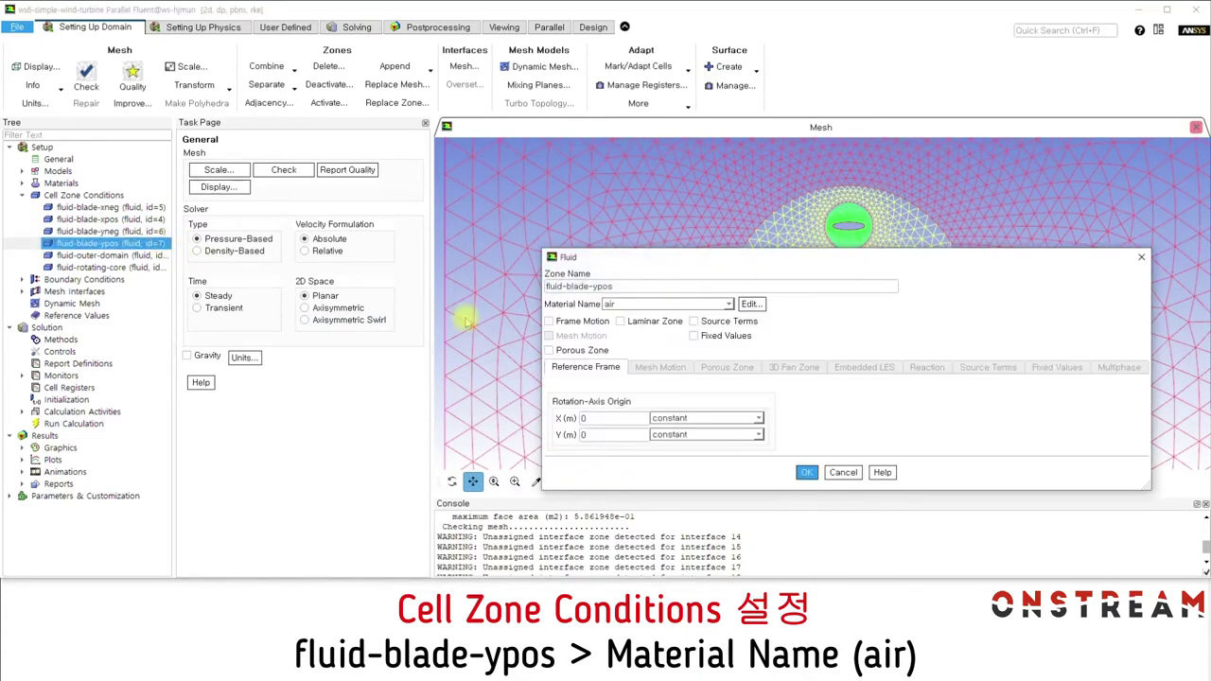
pyautogui.click(589, 320)
pyautogui.moveTo(646, 258); pyautogui.dragTo(545, 156)
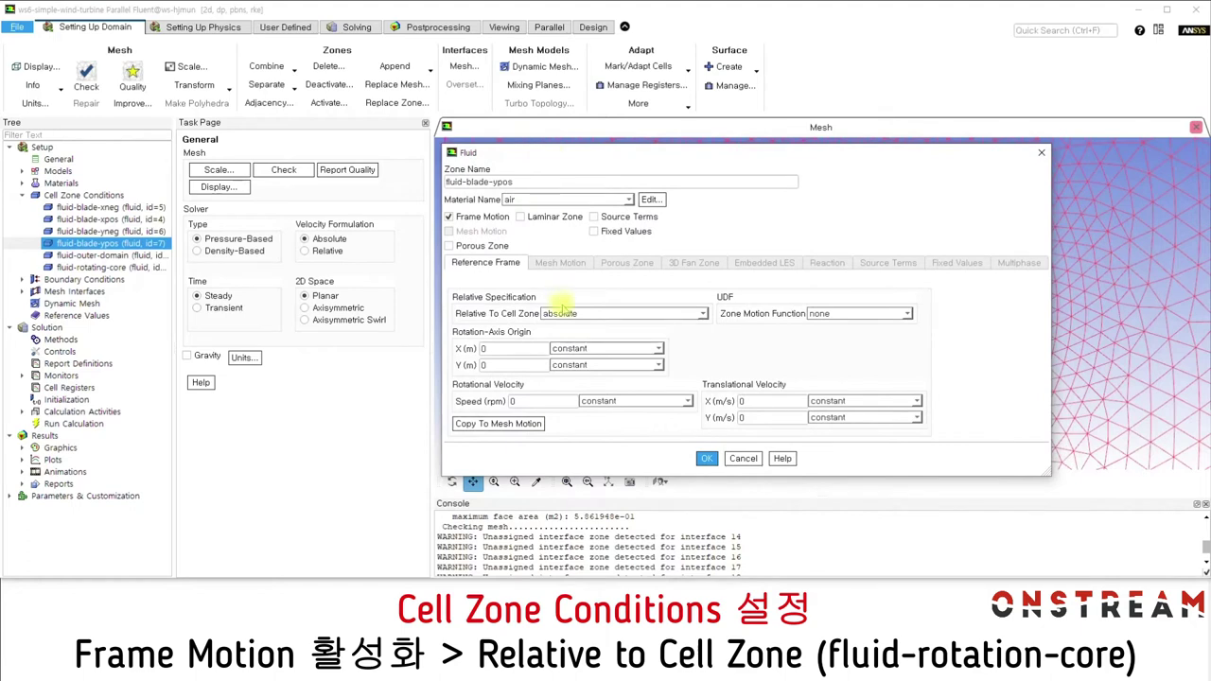
pyautogui.click(563, 313)
pyautogui.click(568, 339)
pyautogui.doubleClick(485, 364)
pyautogui.write('1')
pyautogui.doubleClick(515, 401)
pyautogui.write('-20')
pyautogui.click(708, 459)
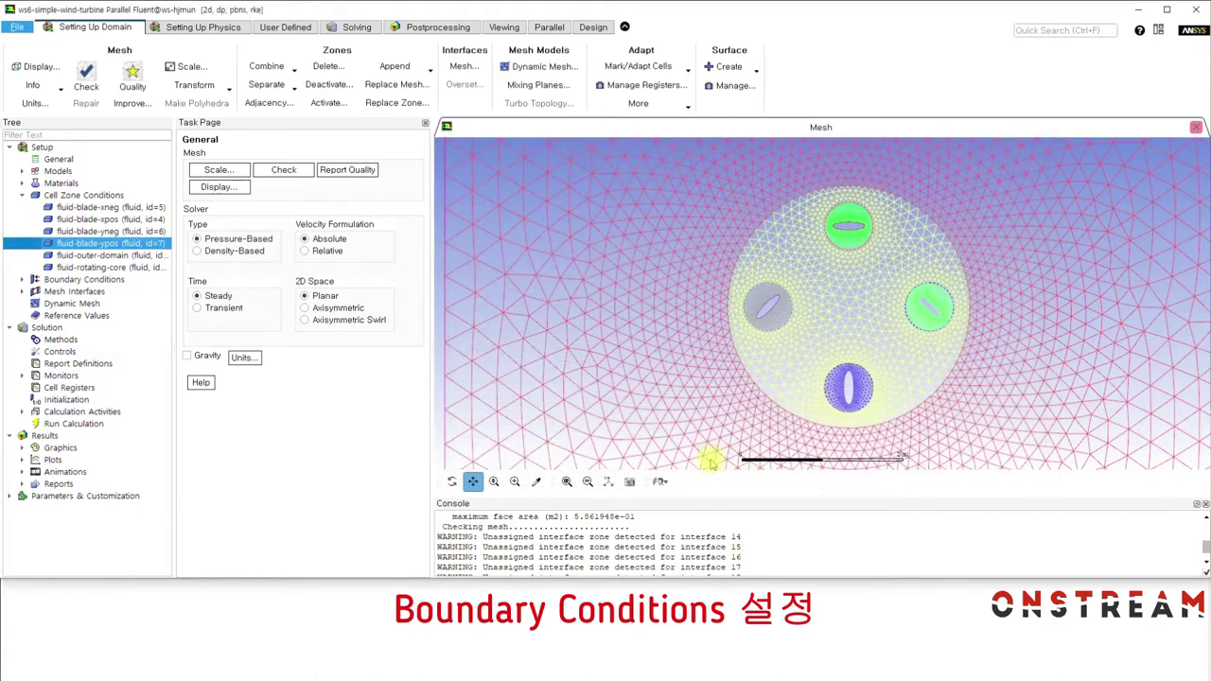
# Step: Set the vel-inlet-wind boundary to a velocity magnitude of 10 m/s with turbulence specified by Intensity and Length Scale
pyautogui.click(83, 206)
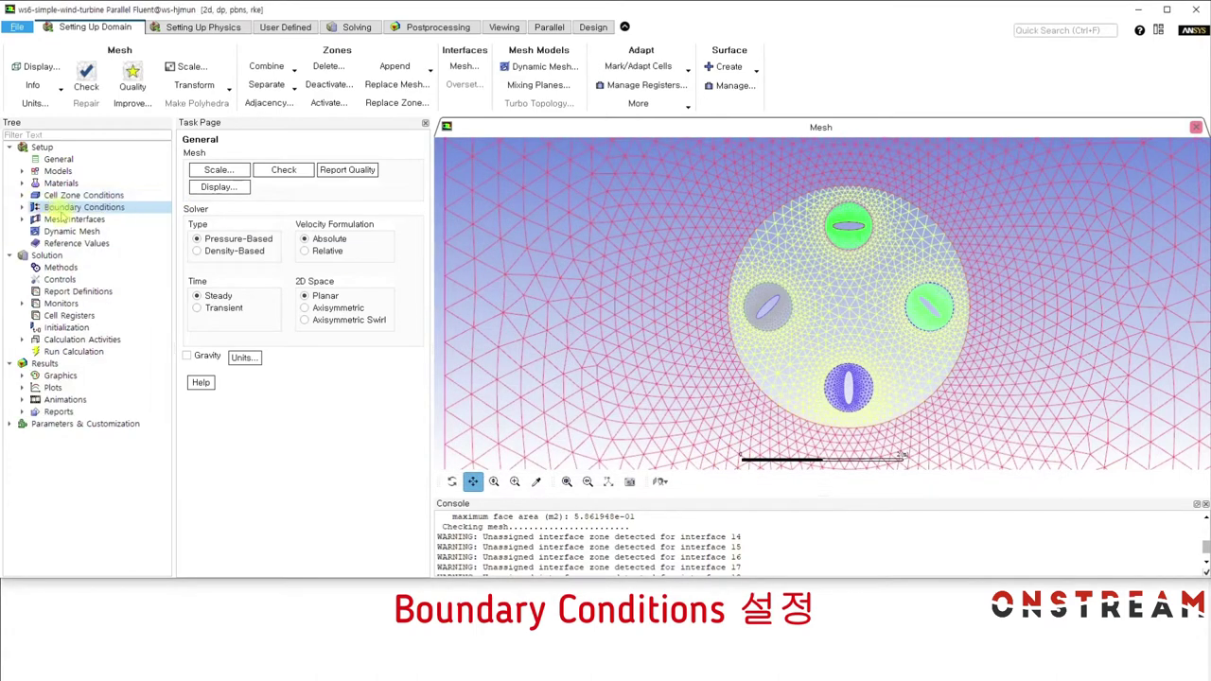
pyautogui.rightClick(71, 209)
pyautogui.moveTo(109, 216)
pyautogui.click(149, 237)
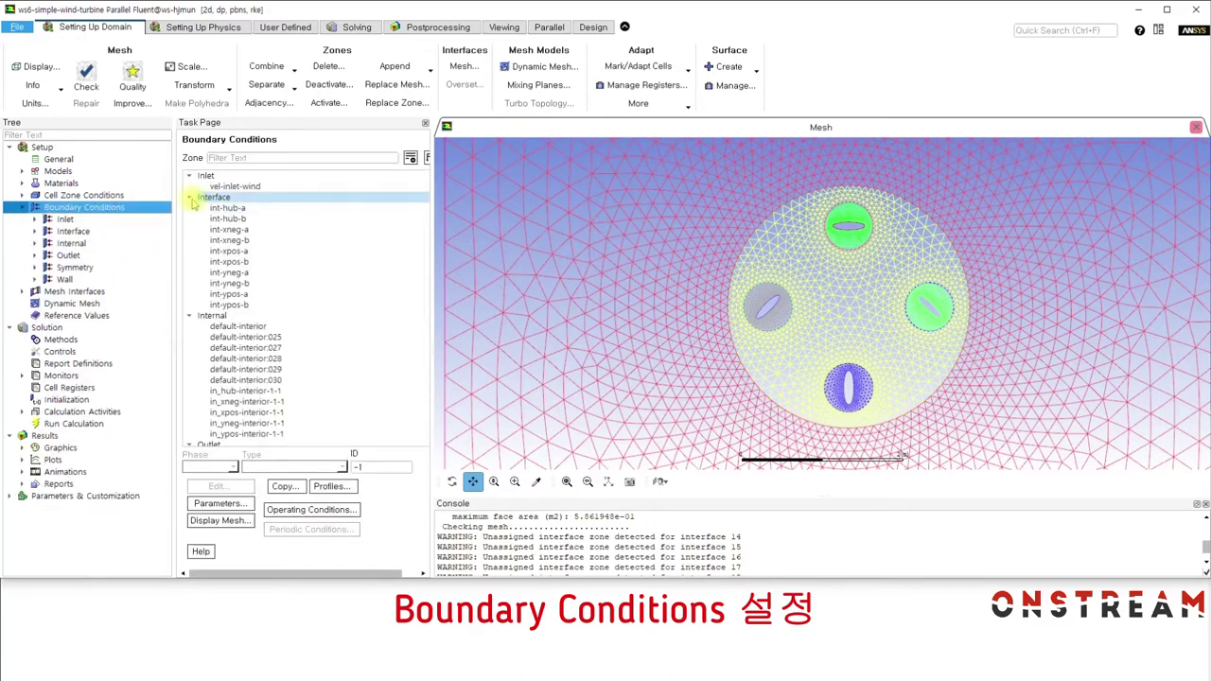
pyautogui.click(189, 197)
pyautogui.click(189, 207)
pyautogui.click(234, 186)
pyautogui.doubleClick(234, 186)
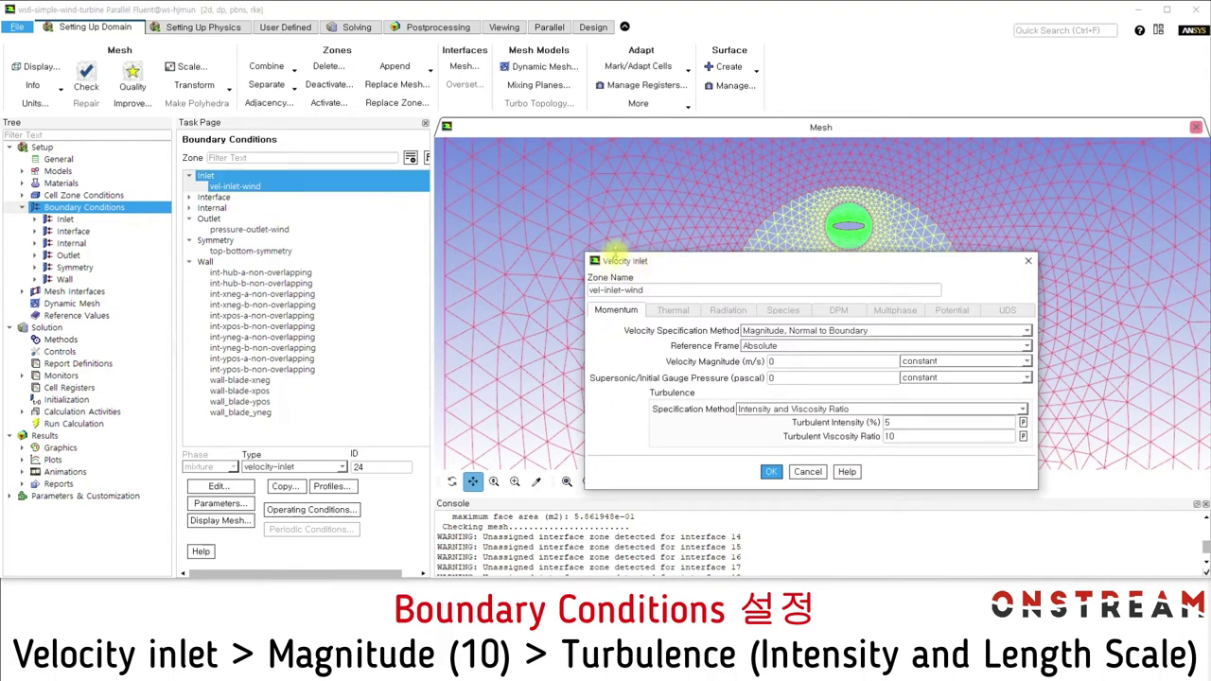
pyautogui.click(773, 361)
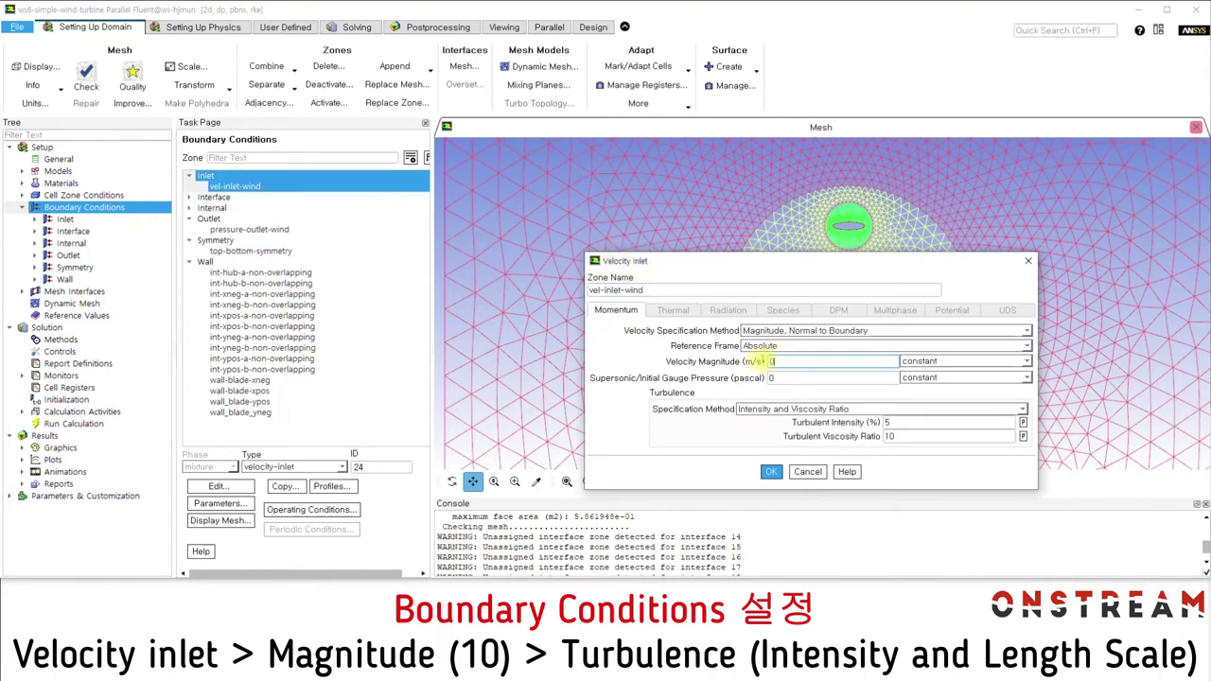
pyautogui.click(772, 413)
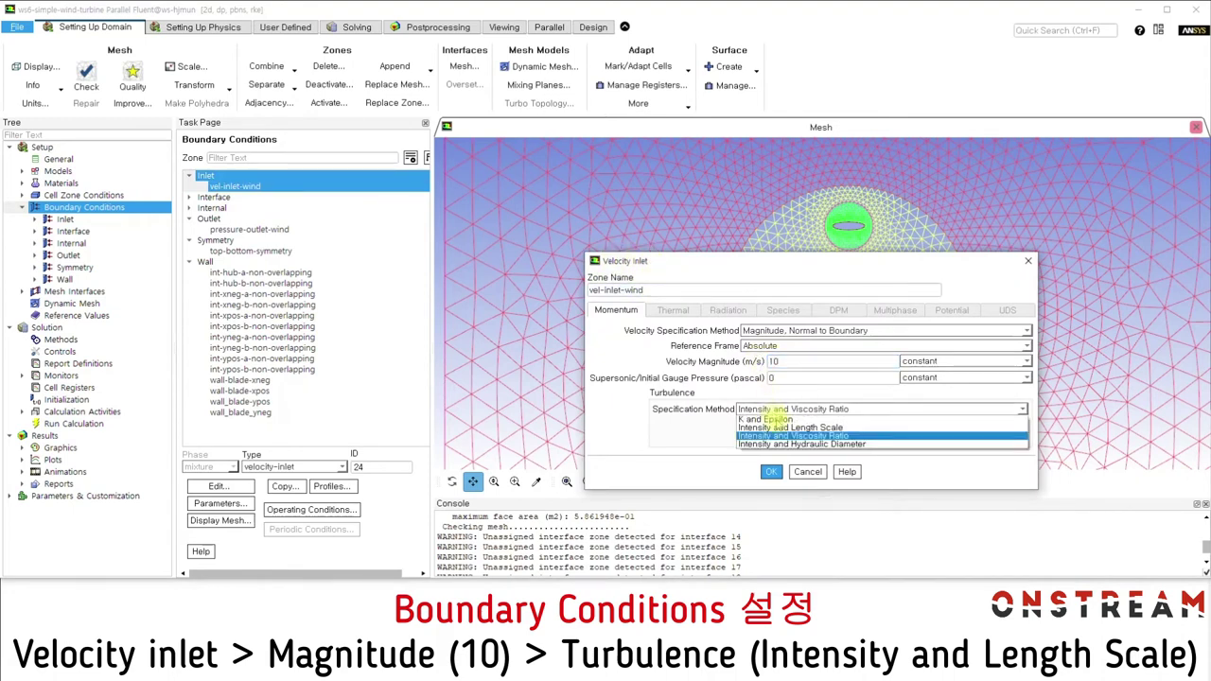
pyautogui.click(790, 428)
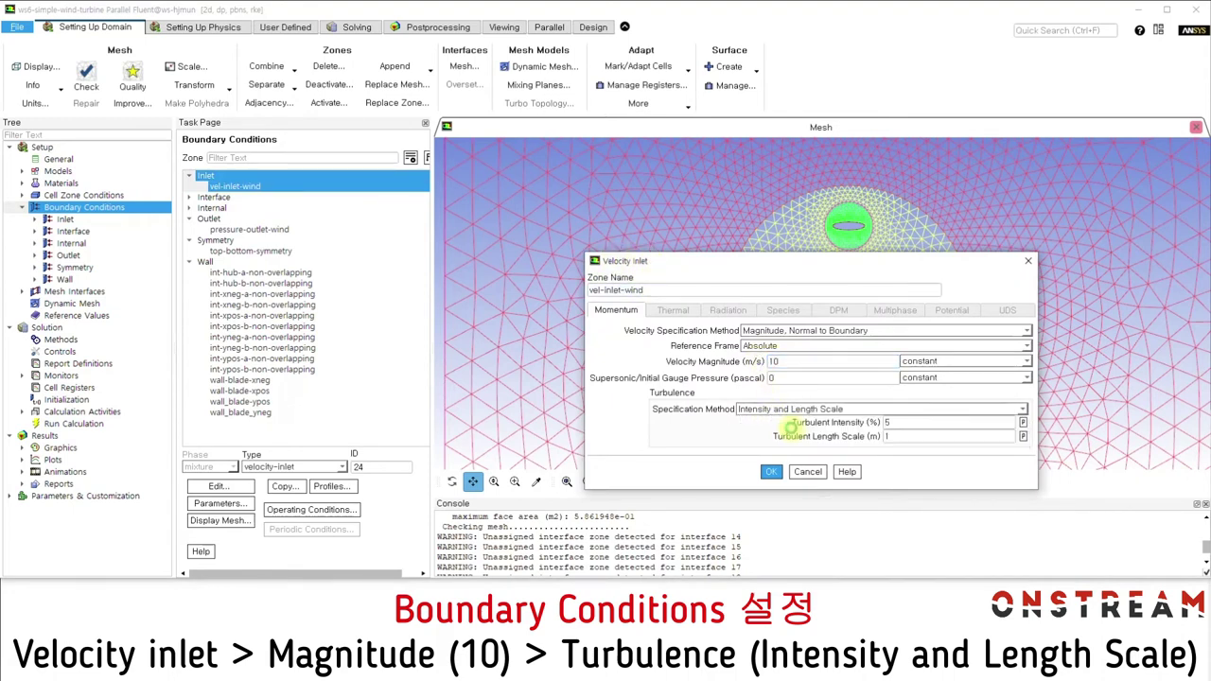
pyautogui.click(772, 471)
# Step: Set the pressure-outlet-wind boundary's turbulence specification method to Intensity and Length Scale
pyautogui.doubleClick(280, 230)
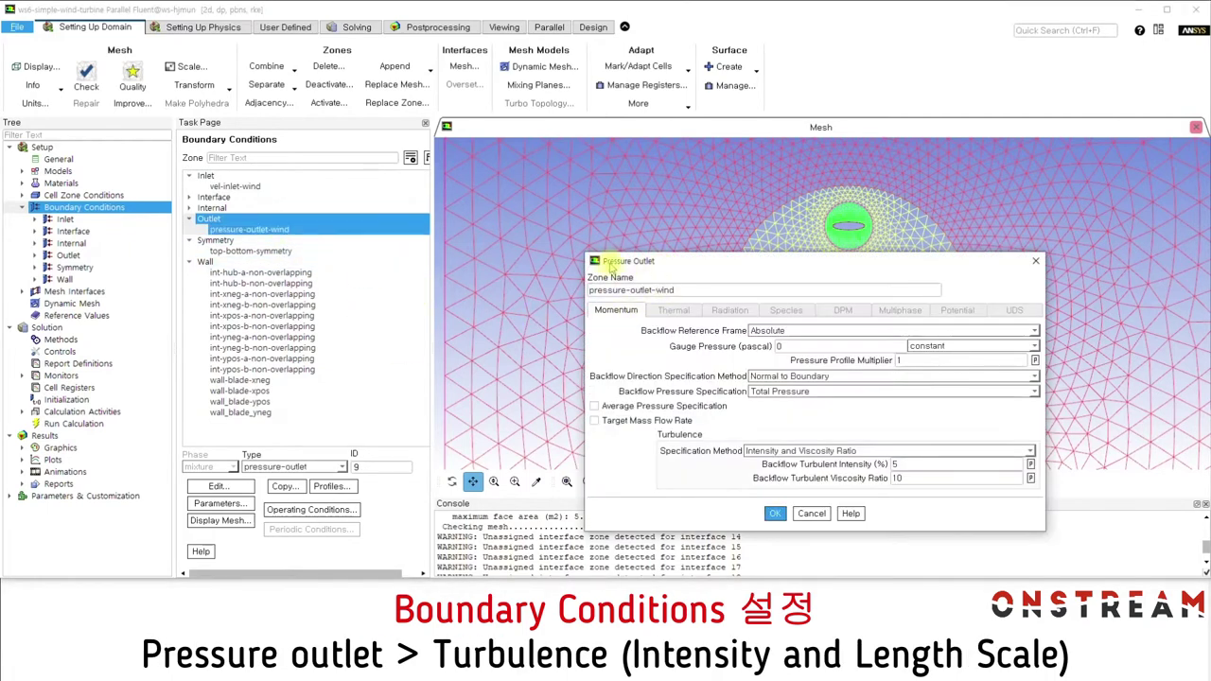
pyautogui.click(771, 452)
pyautogui.click(771, 468)
pyautogui.click(776, 514)
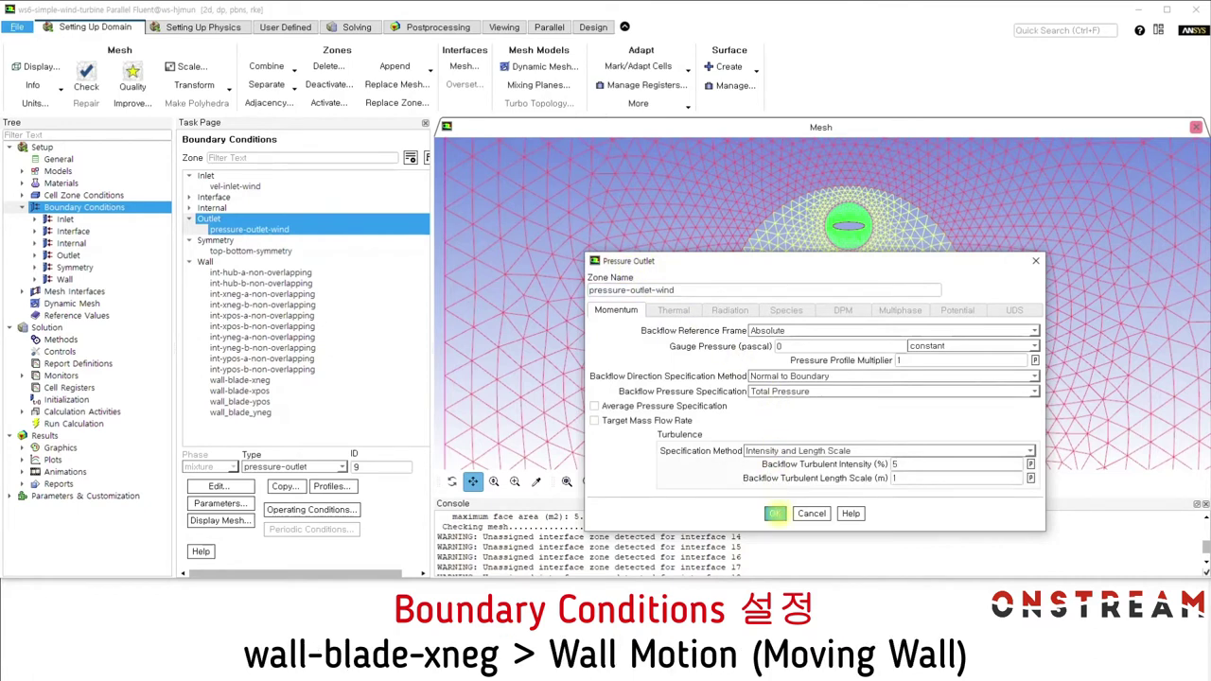
# Step: Make wall-blade-xneg a moving wall with rotational motion relative to its adjacent cell zone
pyautogui.click(239, 381)
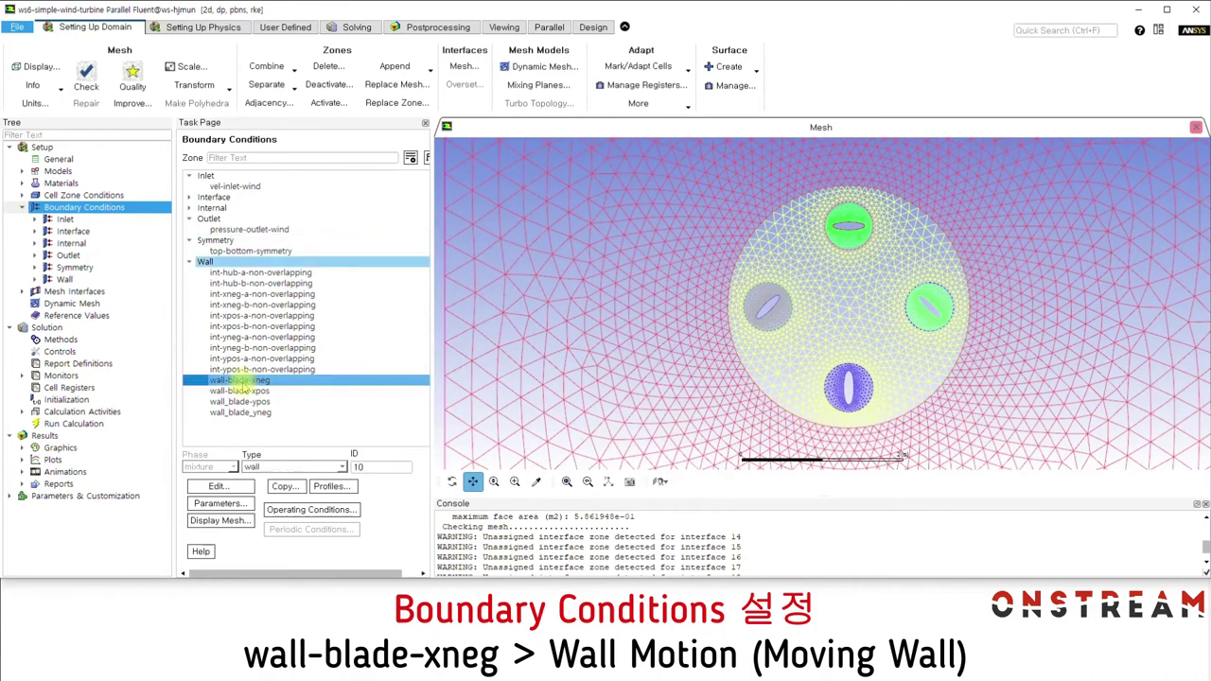
pyautogui.doubleClick(240, 380)
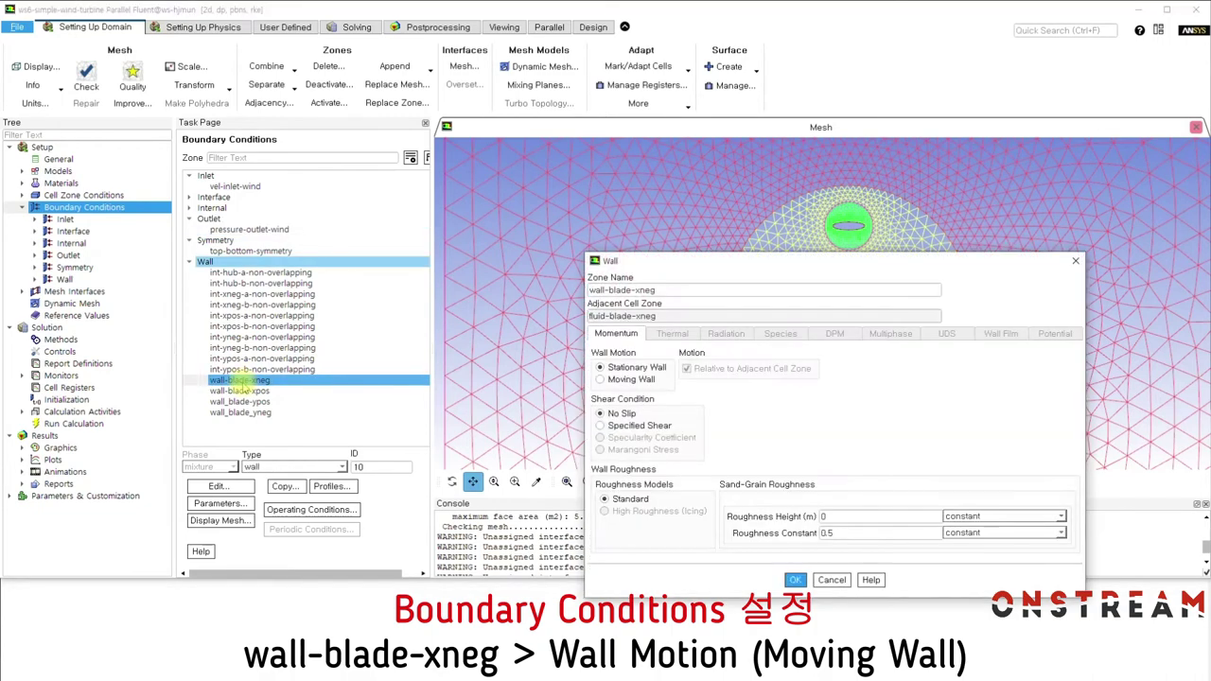
pyautogui.click(600, 379)
pyautogui.moveTo(704, 260); pyautogui.dragTo(597, 133)
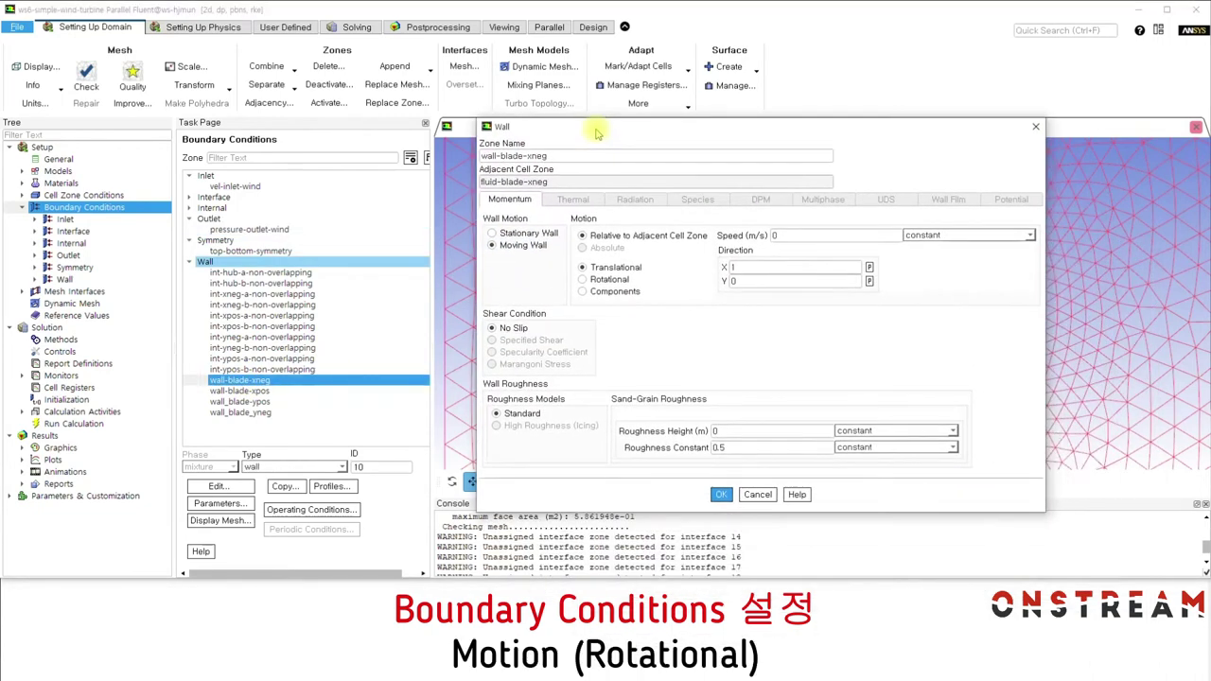
pyautogui.click(602, 280)
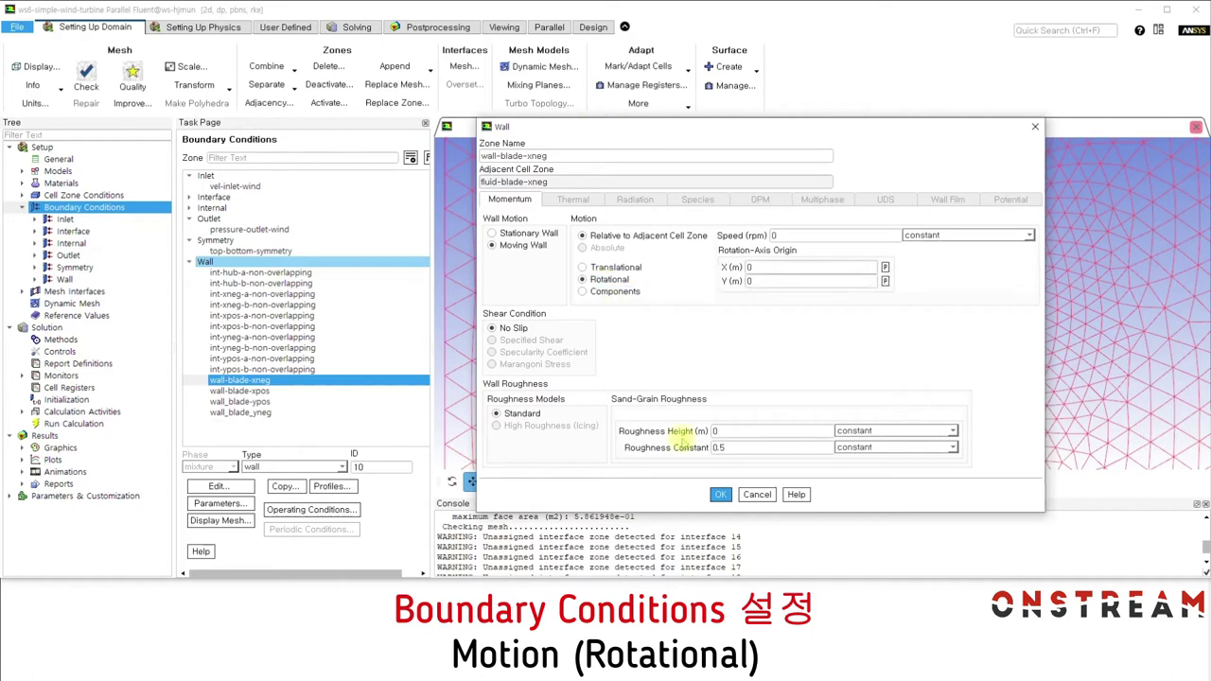
pyautogui.click(721, 498)
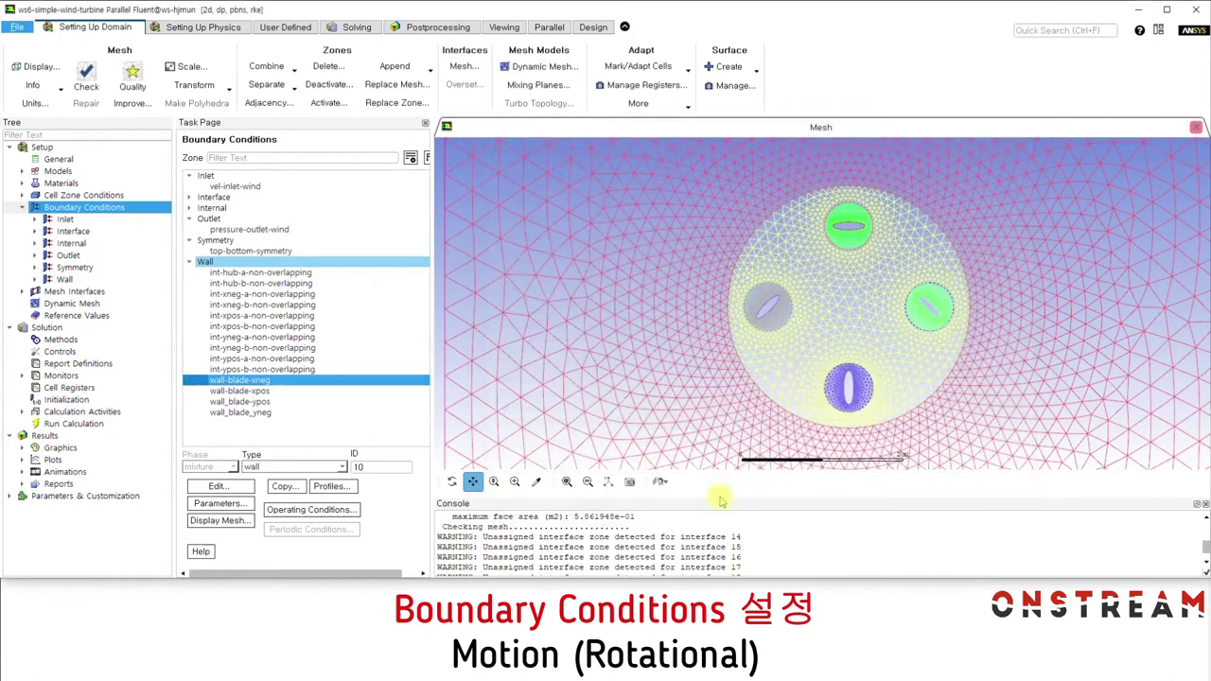
# Step: Copy the wall-blade-xneg boundary conditions to the wall-blade-xpos, wall_blade-ypos and wall_blade_yneg zones
pyautogui.click(284, 486)
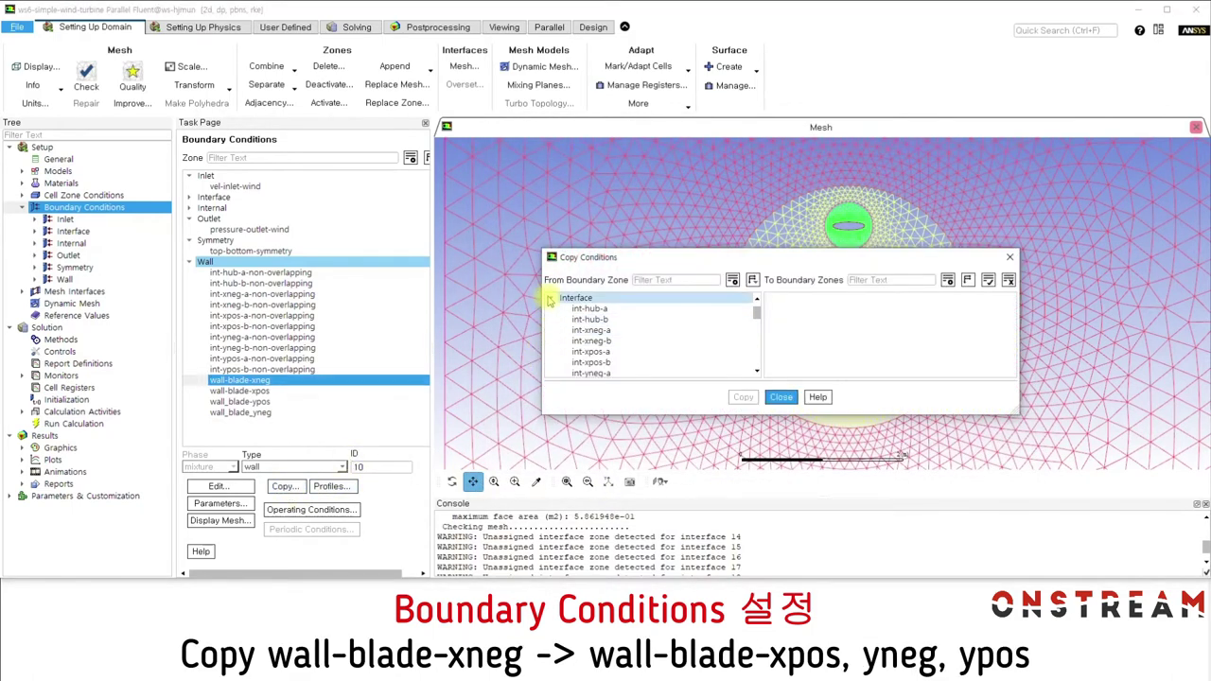
pyautogui.scroll(-5, 606, 321)
pyautogui.click(602, 330)
pyautogui.scroll(-3, 814, 341)
pyautogui.moveTo(795, 341); pyautogui.dragTo(819, 372)
pyautogui.click(743, 396)
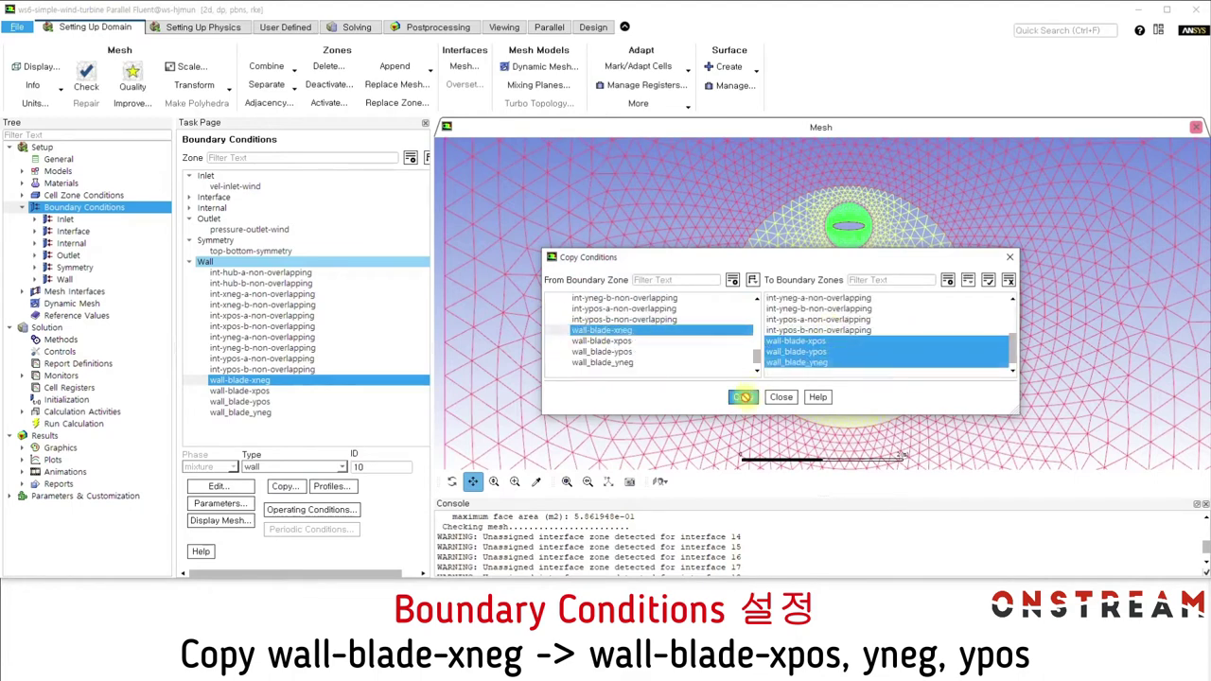
pyautogui.click(674, 327)
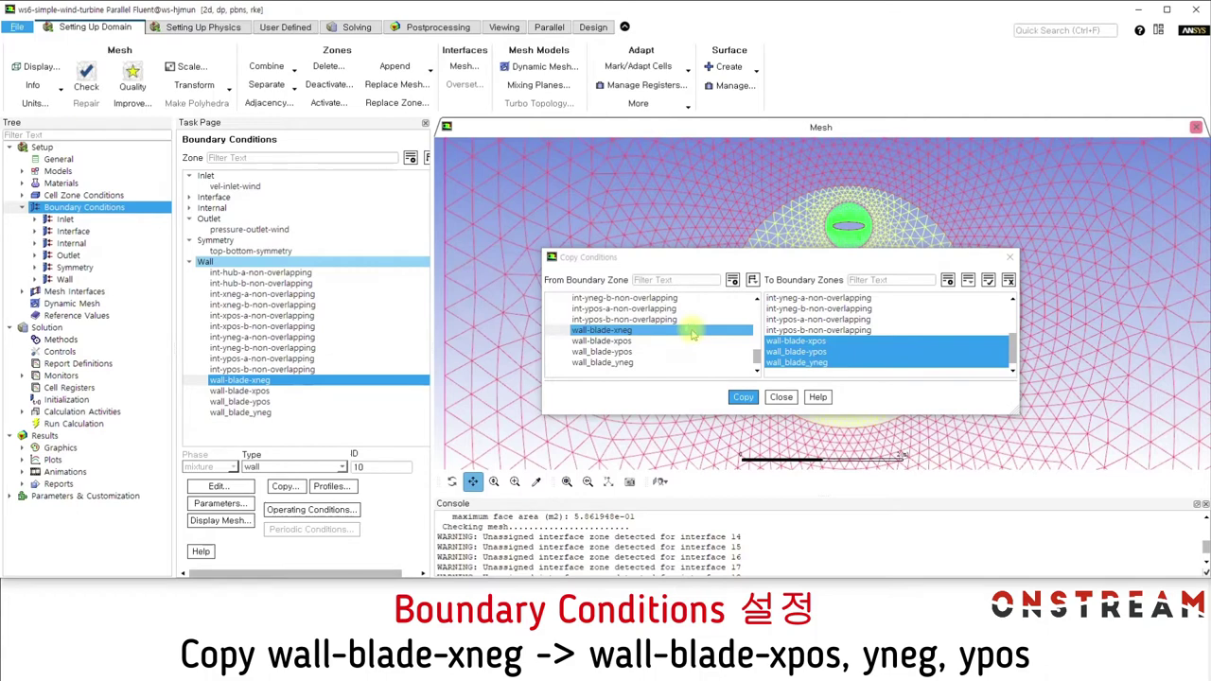
pyautogui.click(781, 397)
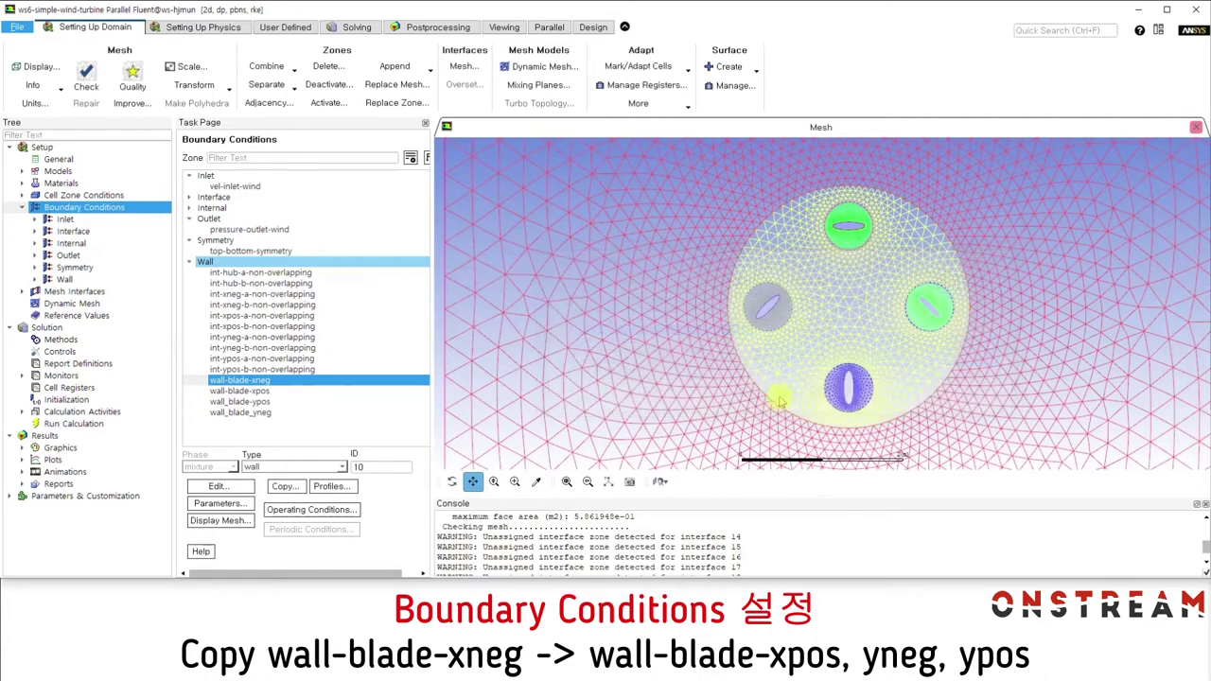
# Step: Set the rotation-axis origin X of wall-blade-xneg to -1 m
pyautogui.doubleClick(258, 381)
pyautogui.click(627, 242)
pyautogui.write('-1')
pyautogui.click(565, 469)
# Step: Set the rotation-axis origin X of wall-blade-xpos to 1 m
pyautogui.doubleClick(244, 389)
pyautogui.click(882, 401)
pyautogui.write('1')
pyautogui.moveTo(790, 260); pyautogui.dragTo(627, 104)
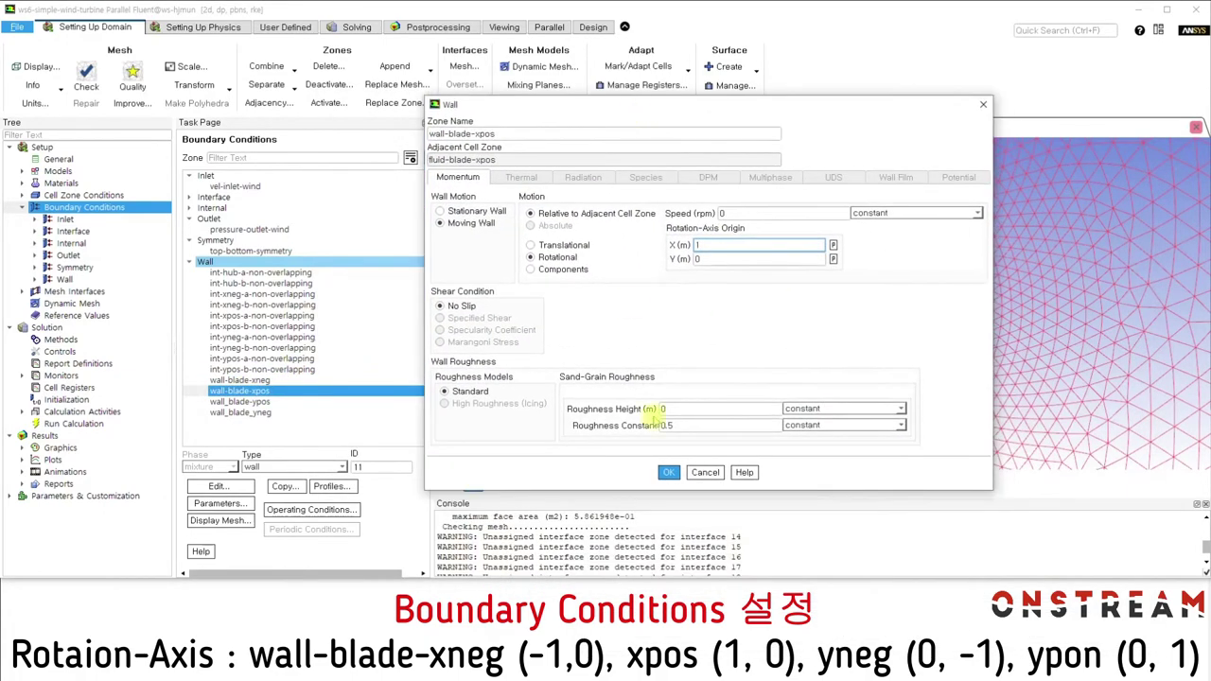
pyautogui.click(668, 471)
# Step: Set the rotation-axis origin Y of wall_blade-ypos to 1 m
pyautogui.click(265, 401)
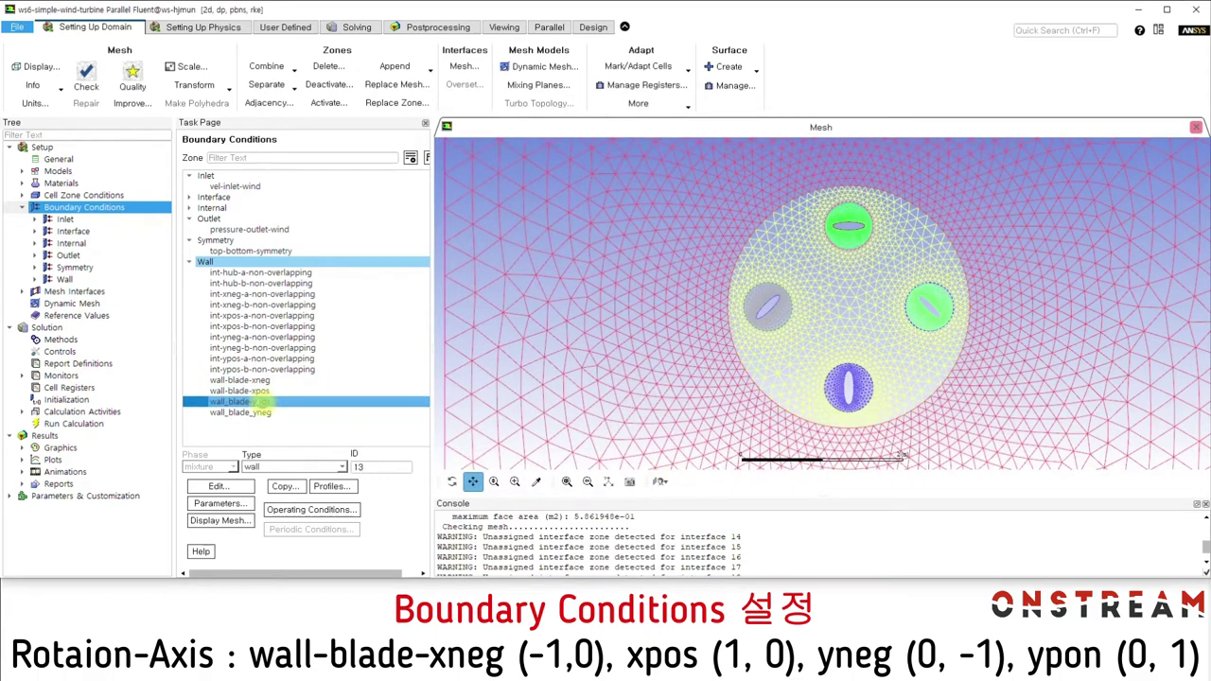
pyautogui.doubleClick(265, 401)
pyautogui.click(870, 415)
pyautogui.write('1')
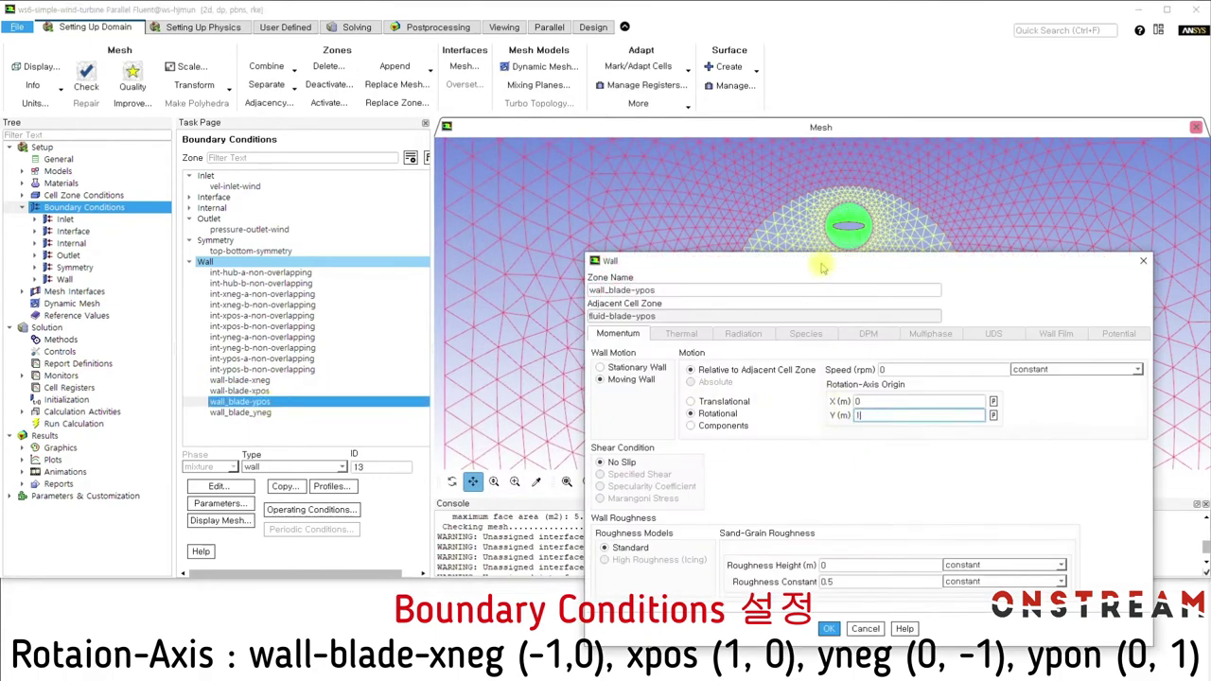
pyautogui.moveTo(822, 268); pyautogui.dragTo(674, 134)
pyautogui.click(670, 495)
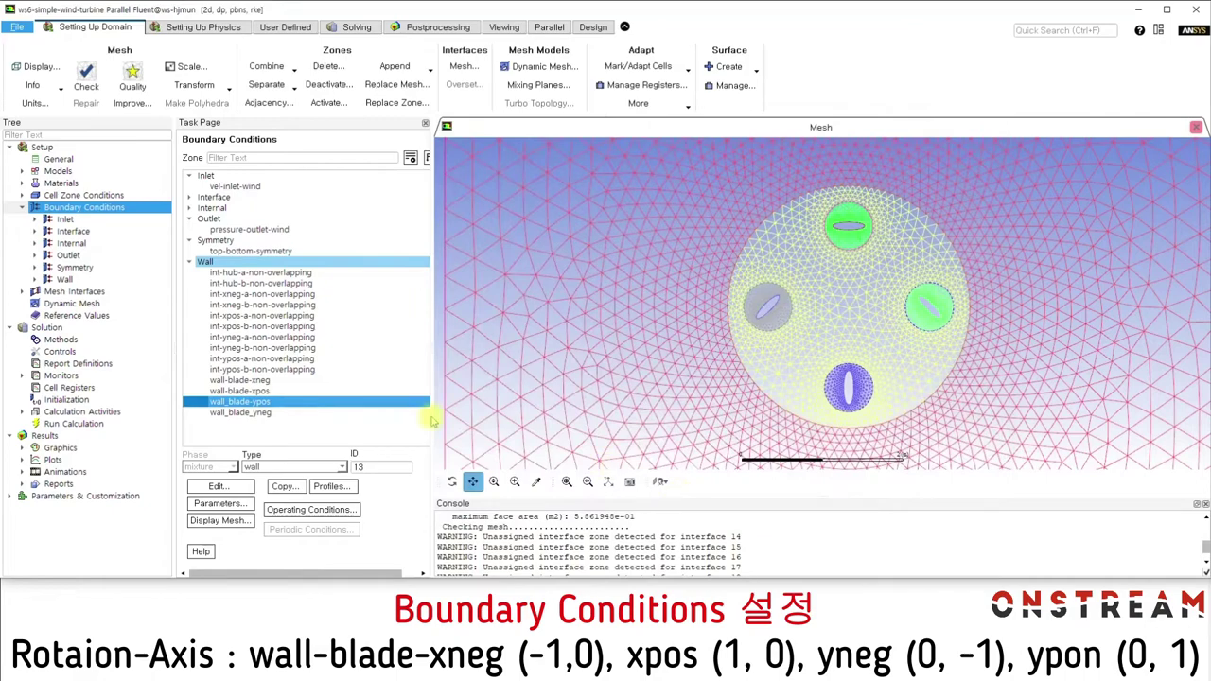
# Step: Set the rotation-axis origin Y of wall_blade_yneg to -1 m
pyautogui.doubleClick(261, 412)
pyautogui.moveTo(685, 261); pyautogui.dragTo(505, 131)
pyautogui.doubleClick(681, 286)
pyautogui.write('-1')
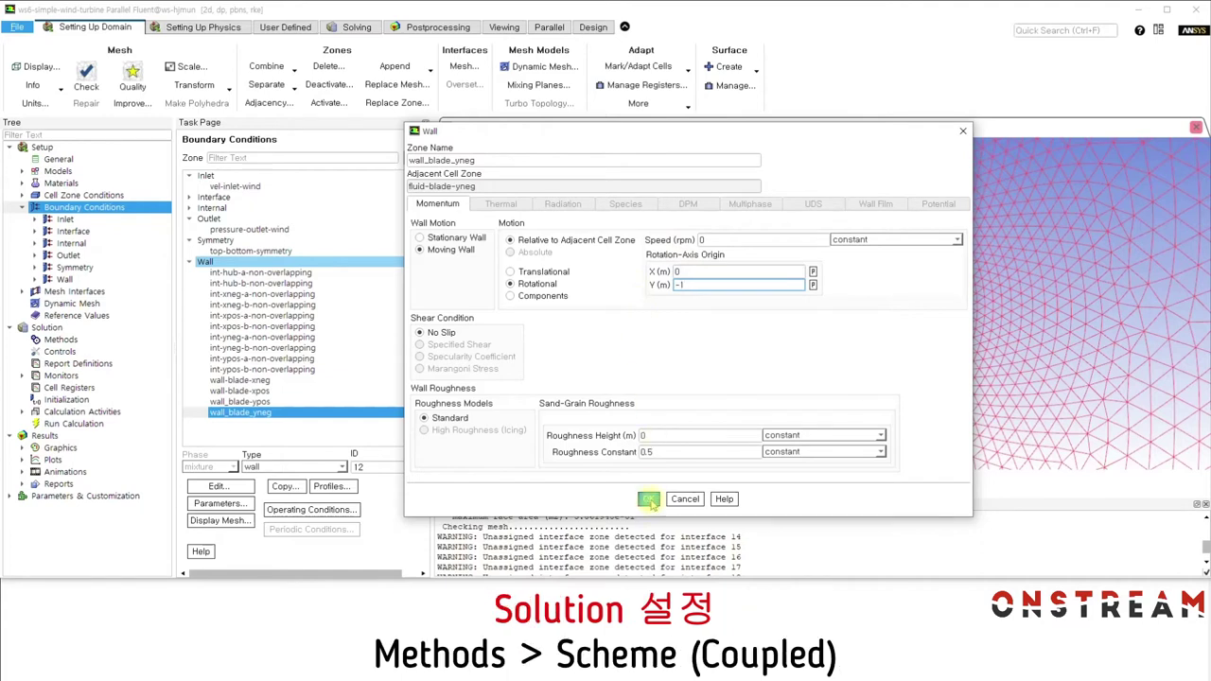
pyautogui.click(649, 499)
# Step: Set the pressure-velocity coupling scheme in the solution methods to Coupled
pyautogui.click(22, 207)
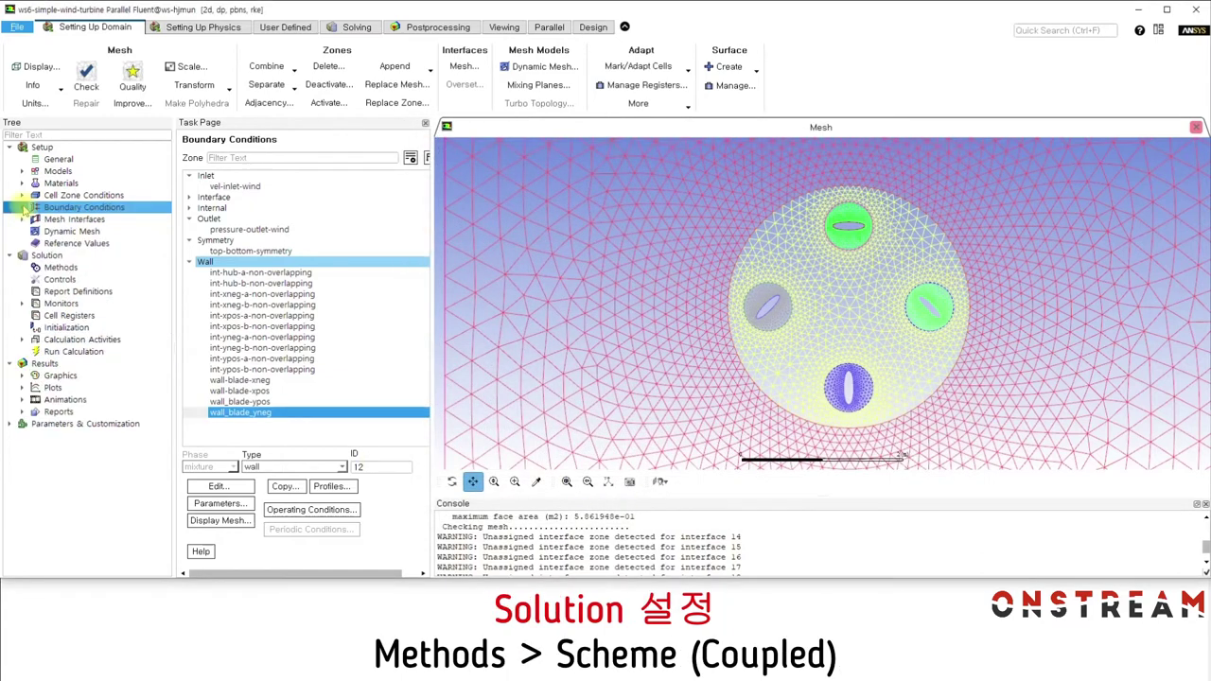
pyautogui.click(57, 268)
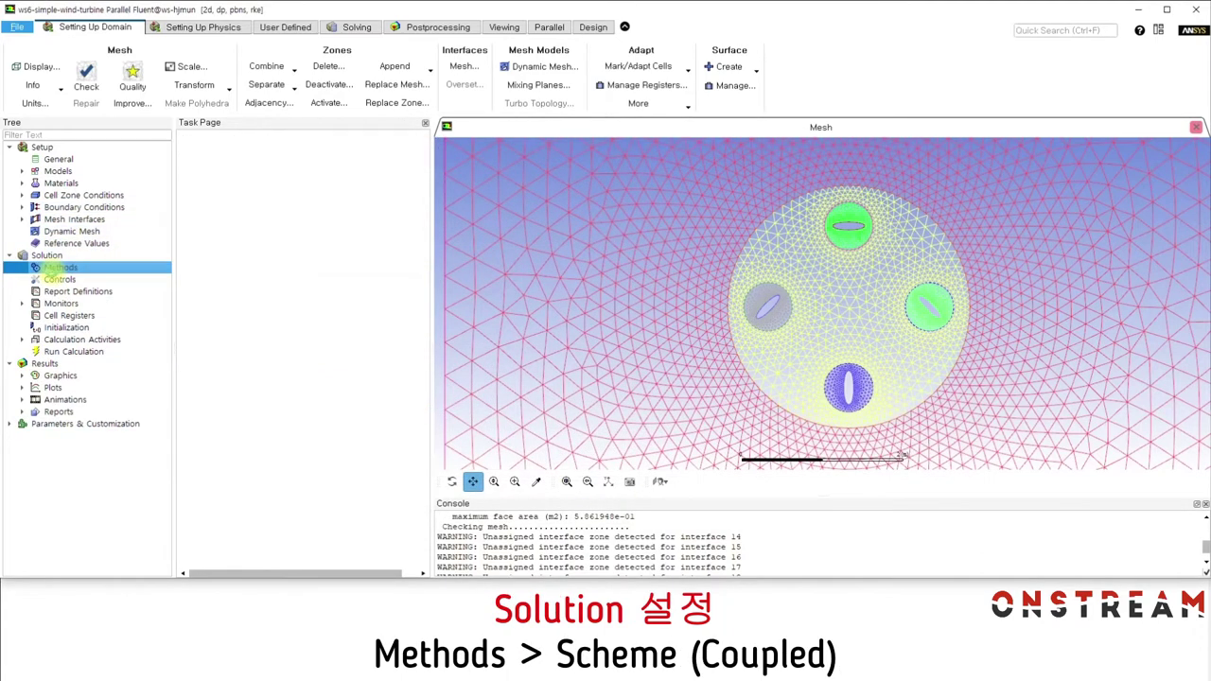
pyautogui.click(201, 180)
pyautogui.click(204, 212)
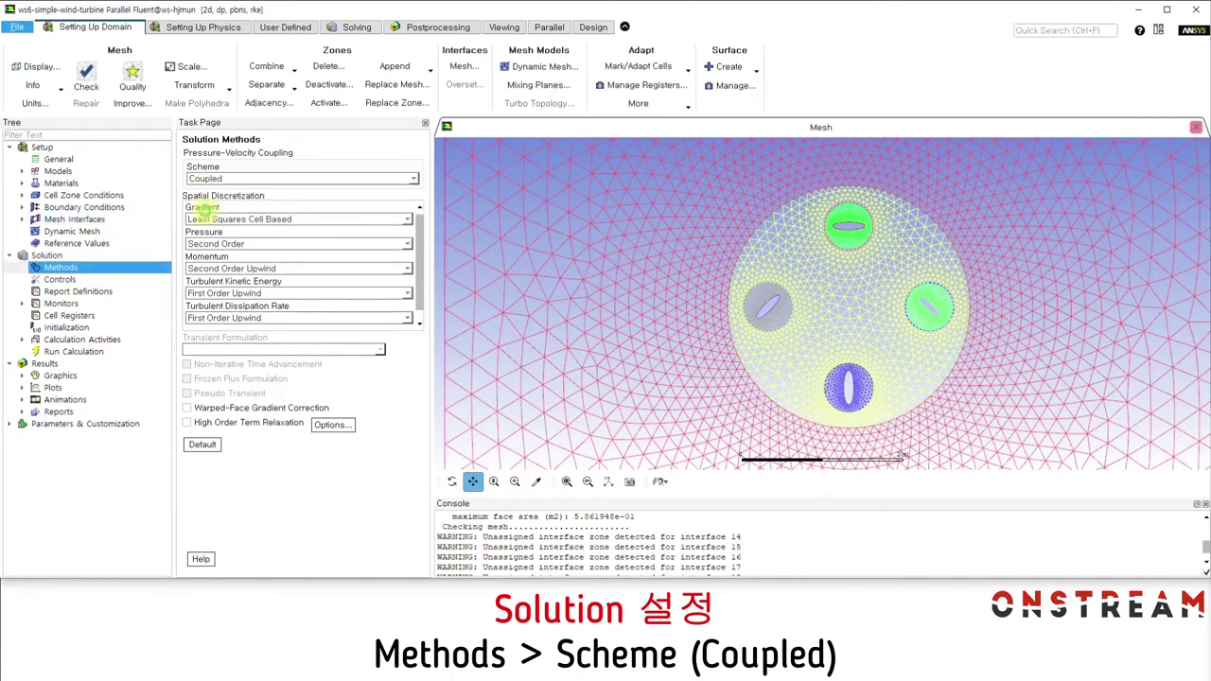
# Step: Review the default solution controls and initialize the solution with Hybrid Initialization
pyautogui.click(60, 279)
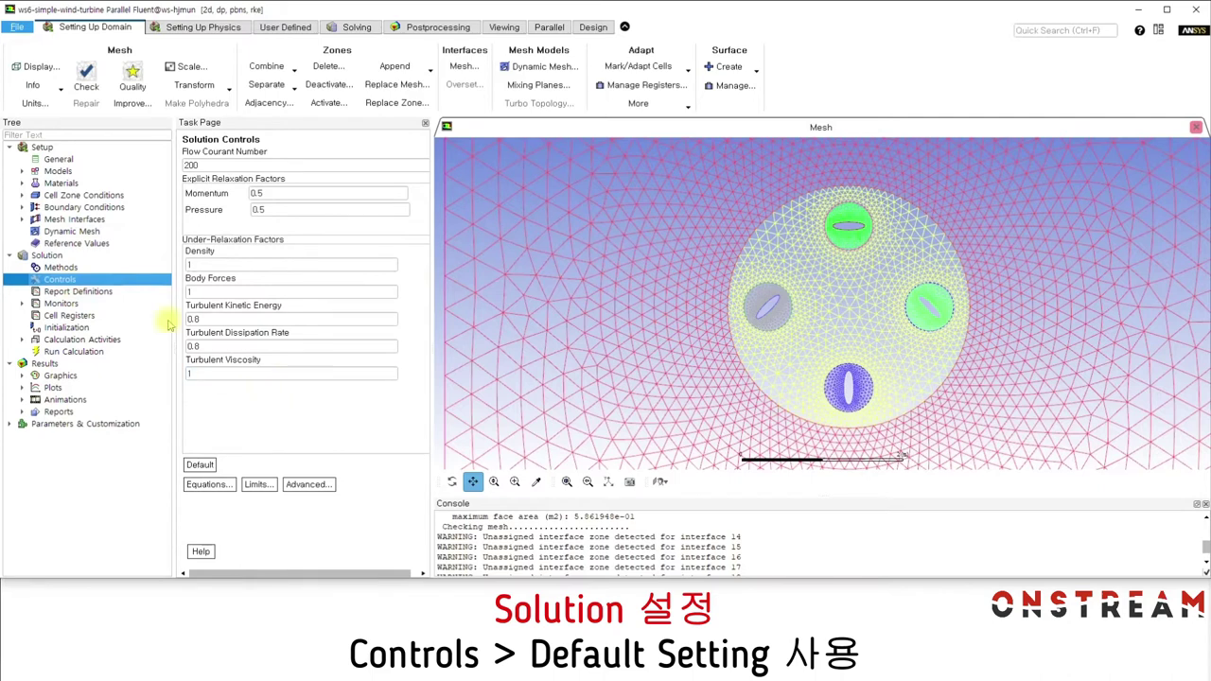
pyautogui.click(77, 327)
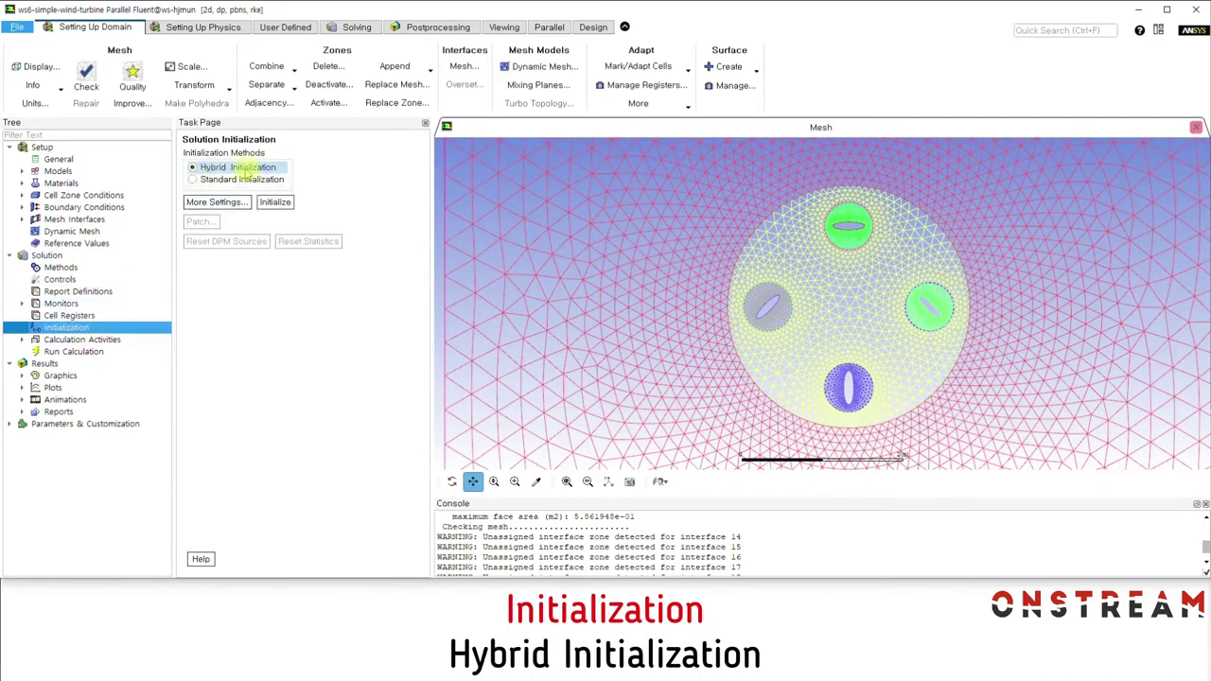
pyautogui.click(269, 202)
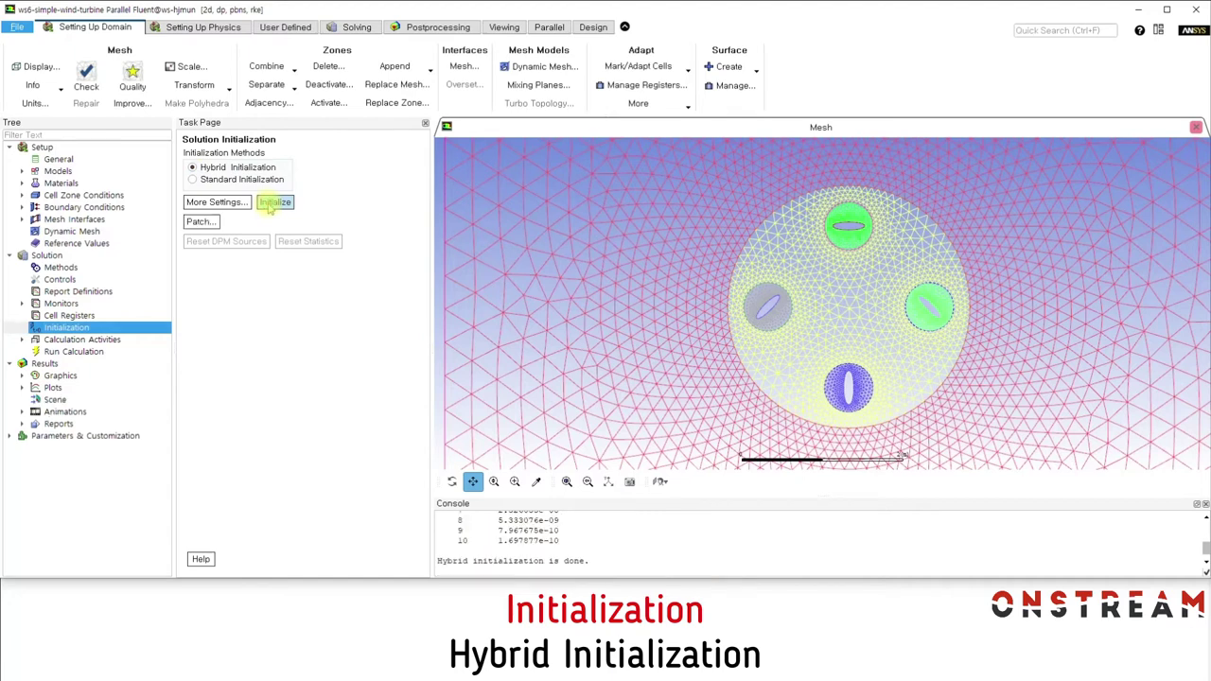
# Step: Start a new report plot definition among the solution monitors
pyautogui.click(23, 304)
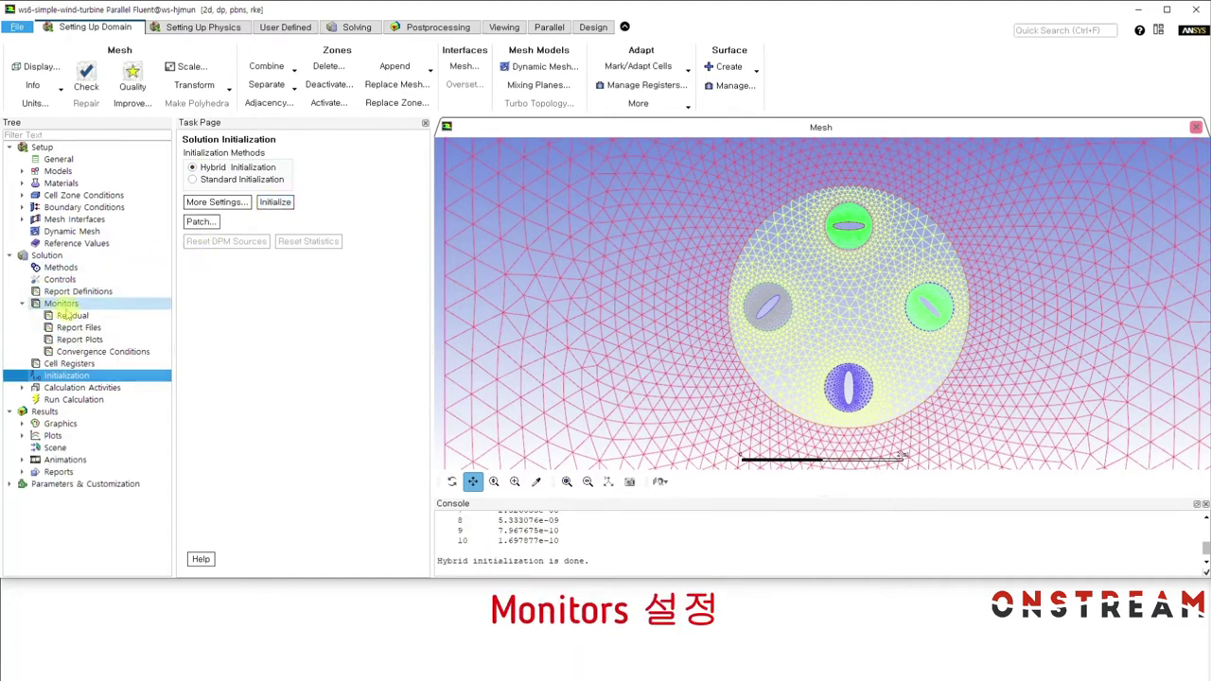
pyautogui.doubleClick(77, 340)
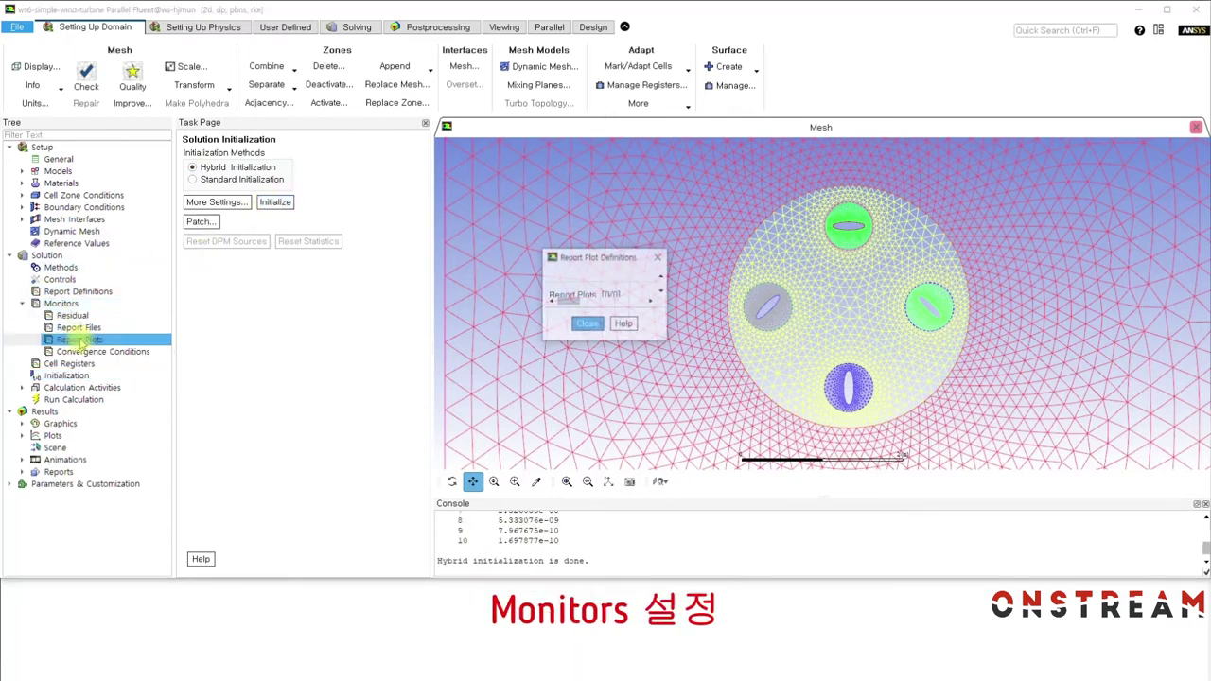
pyautogui.moveTo(547, 265); pyautogui.dragTo(300, 147)
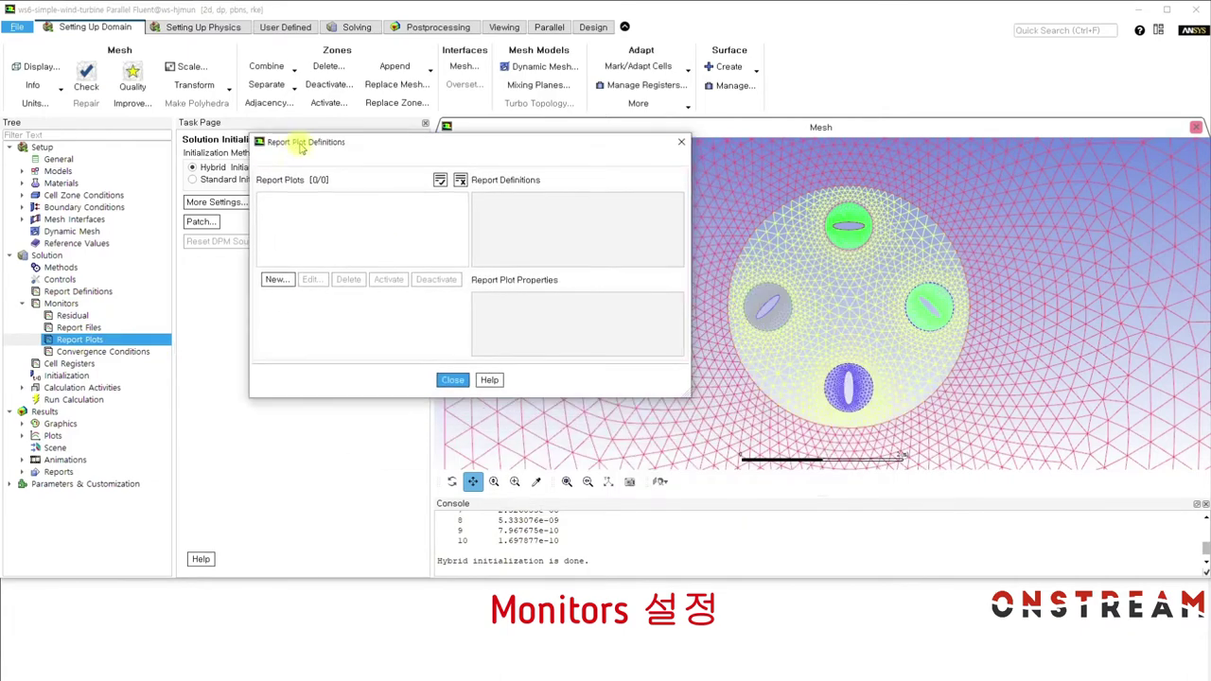
pyautogui.click(276, 280)
pyautogui.moveTo(678, 266); pyautogui.dragTo(347, 91)
# Step: Create a report plot with a moment report for wall-blade-xneg, setting the moment center X to -1 m
pyautogui.click(585, 302)
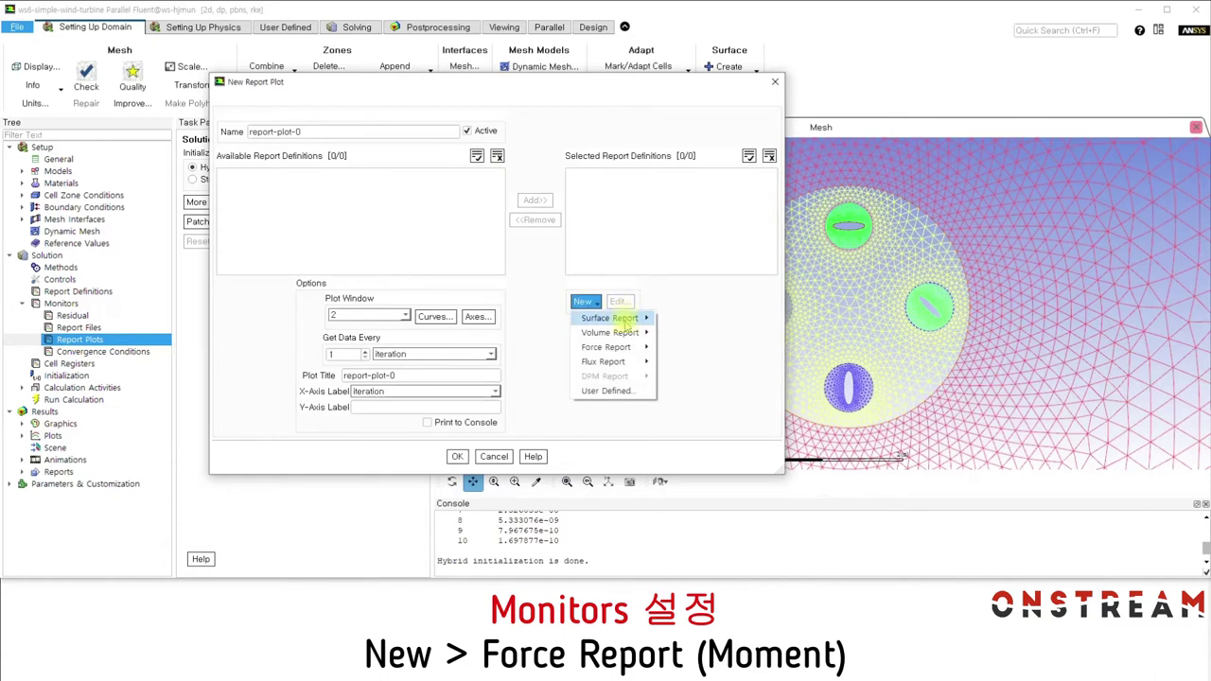
pyautogui.moveTo(639, 347)
pyautogui.click(681, 379)
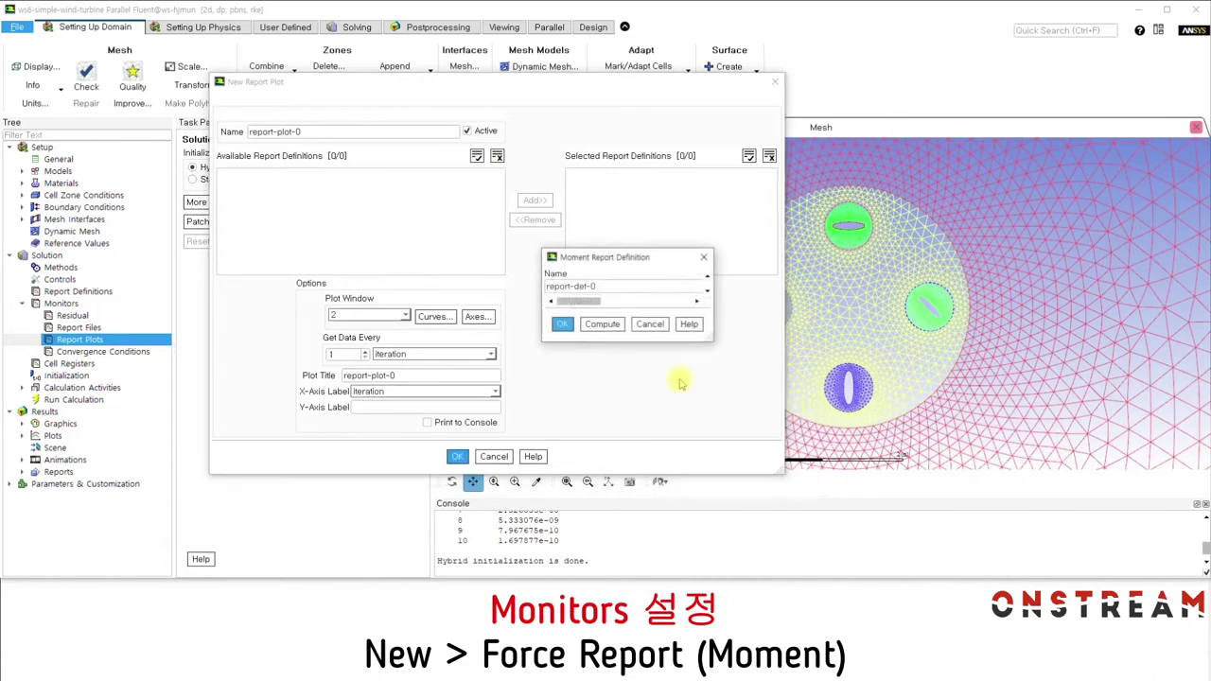
pyautogui.moveTo(710, 265); pyautogui.dragTo(670, 30)
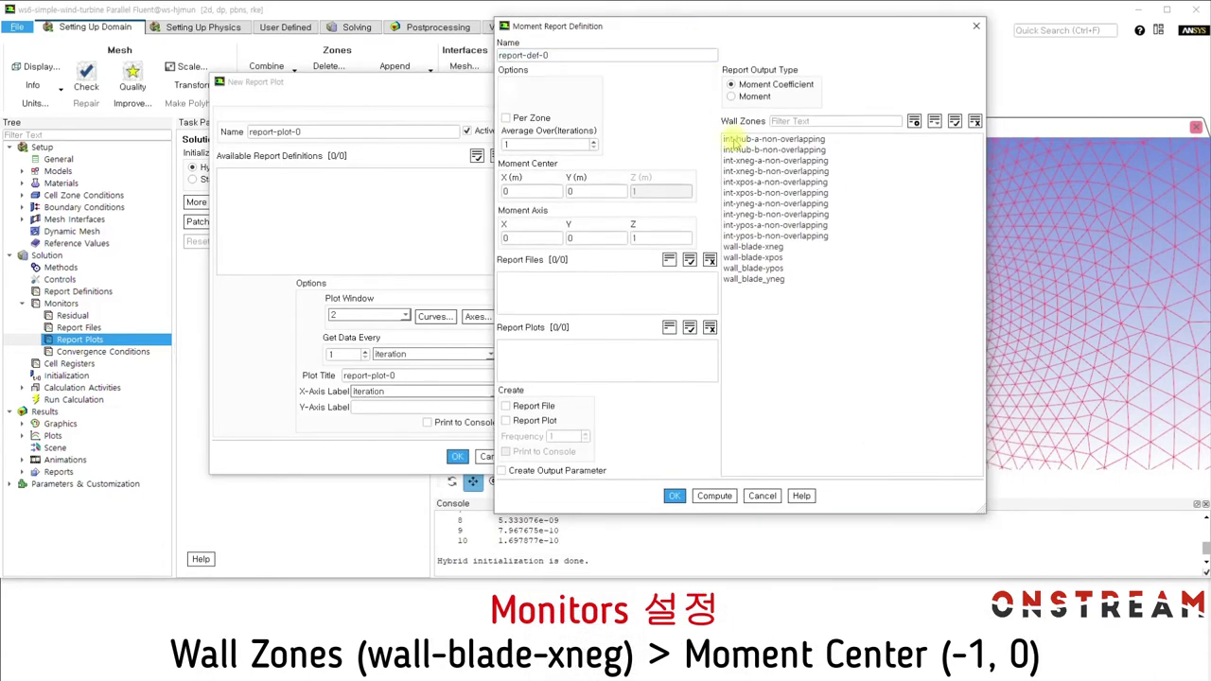
pyautogui.click(752, 246)
pyautogui.click(507, 191)
pyautogui.write('-1')
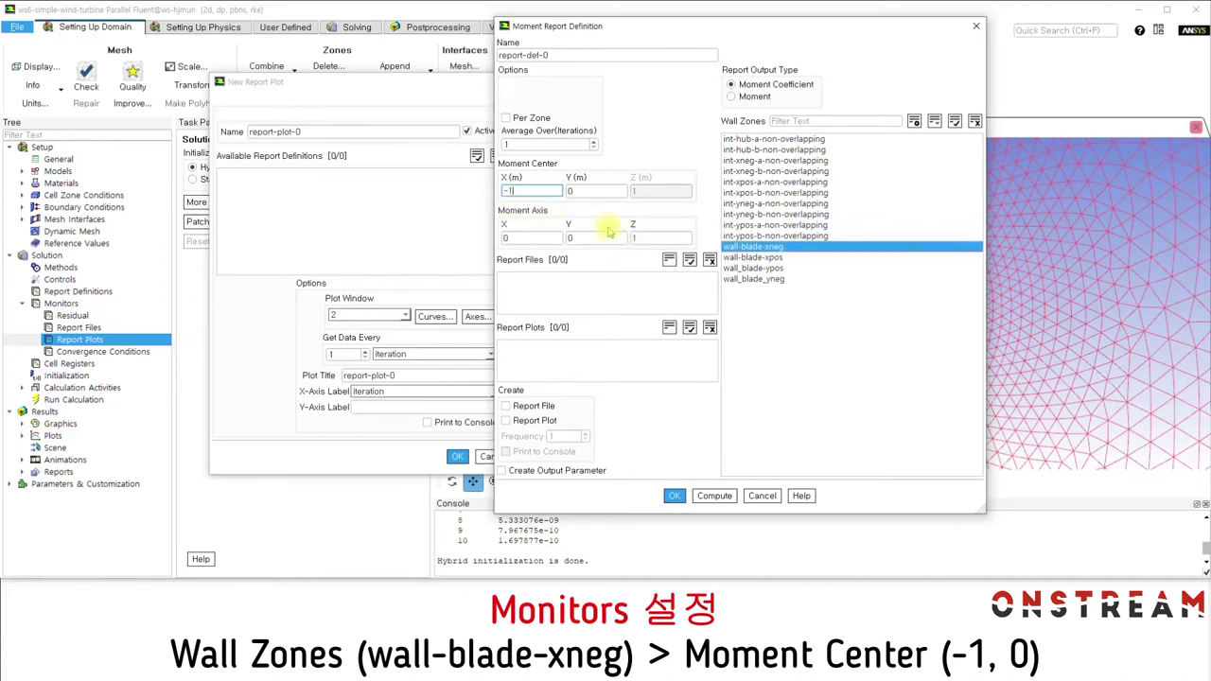
pyautogui.click(674, 495)
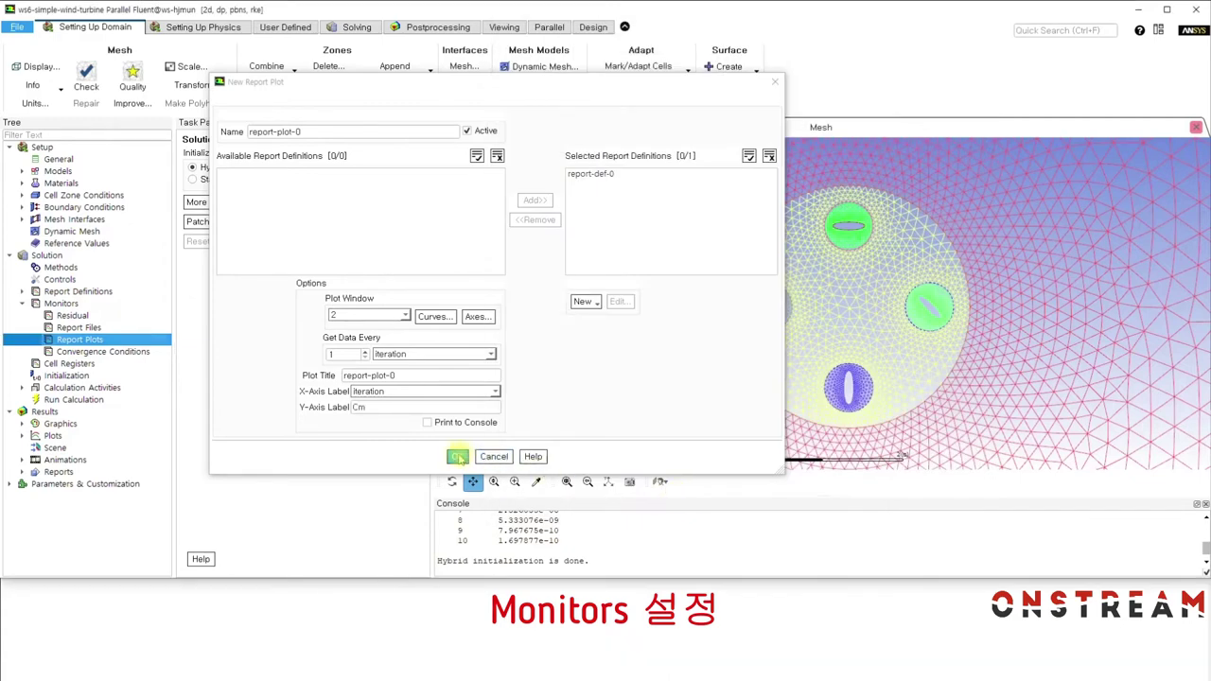
pyautogui.click(457, 456)
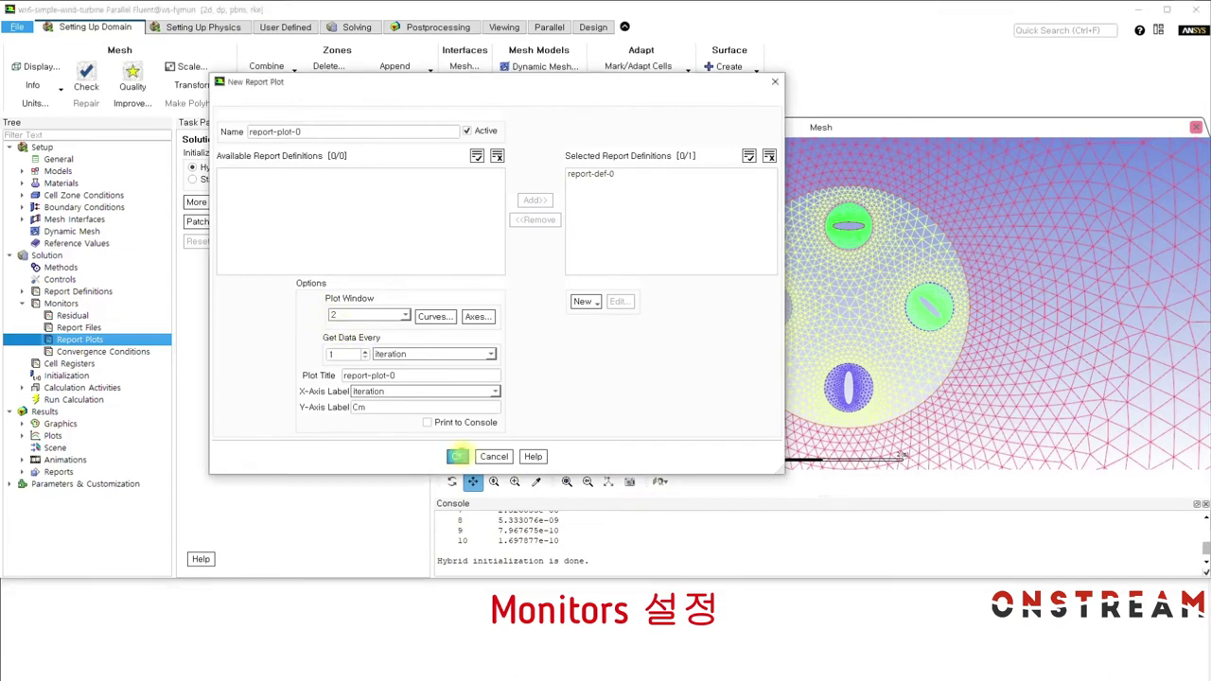
# Step: Create a second report plot with a moment report for wall-blade-xpos, setting the moment center X to 1 m
pyautogui.click(275, 279)
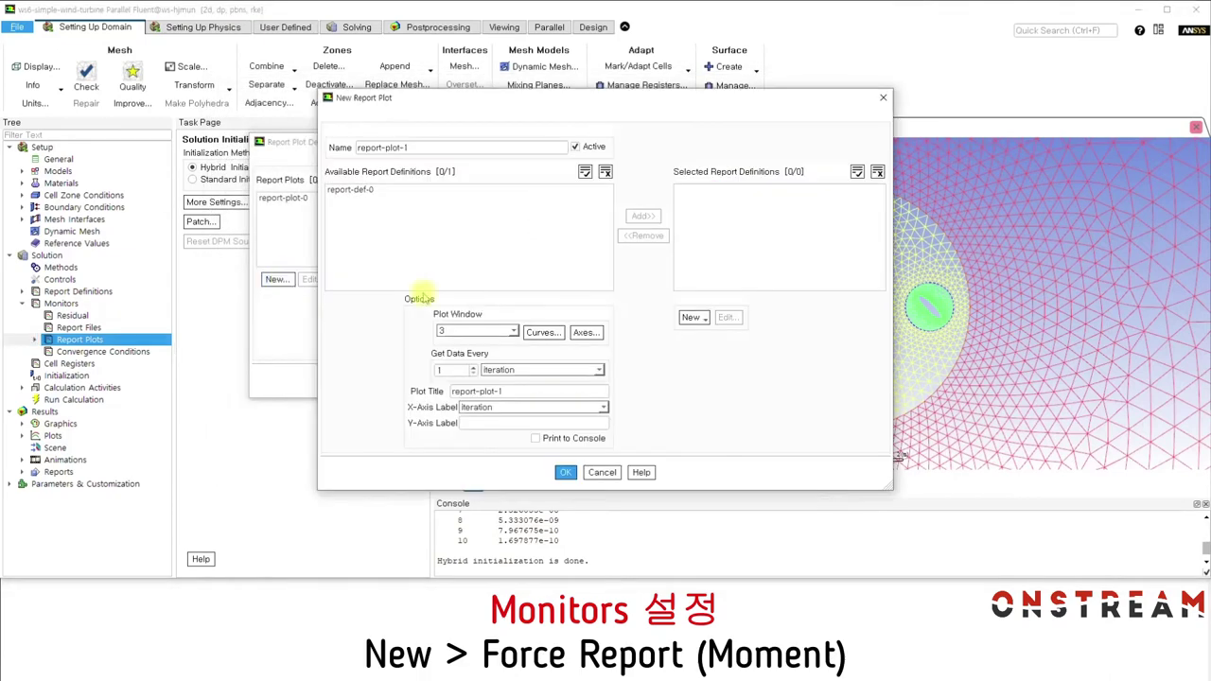
pyautogui.click(694, 318)
pyautogui.moveTo(742, 377)
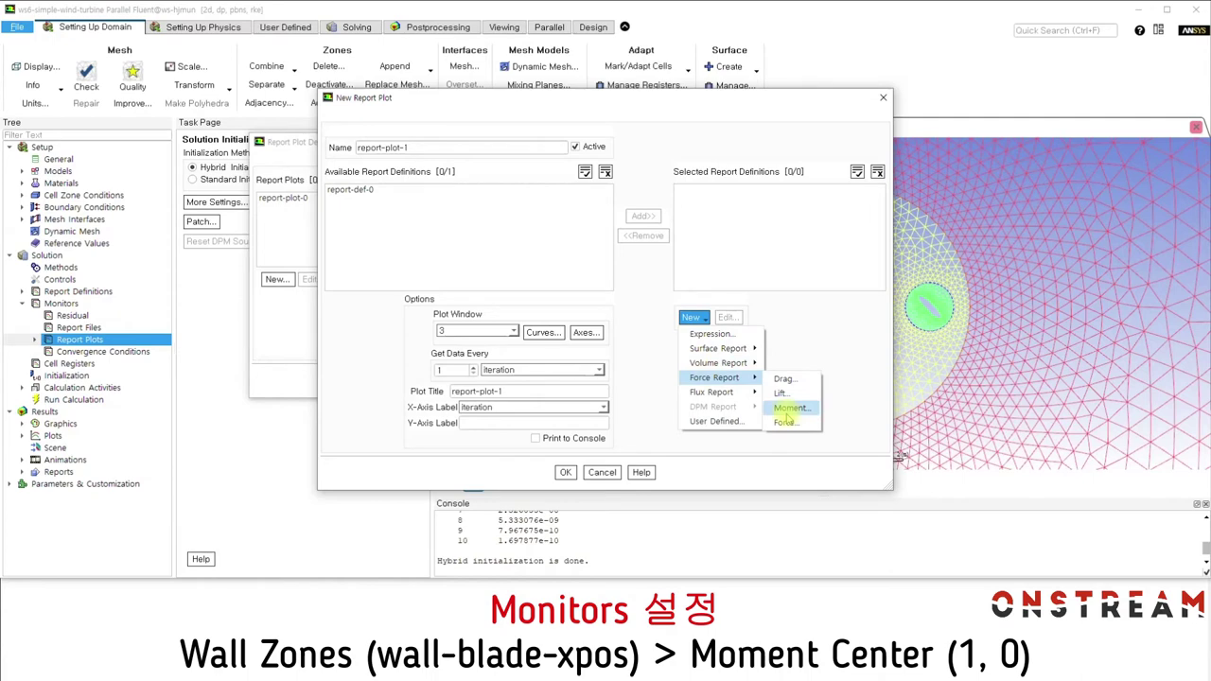
pyautogui.click(789, 408)
pyautogui.click(618, 281)
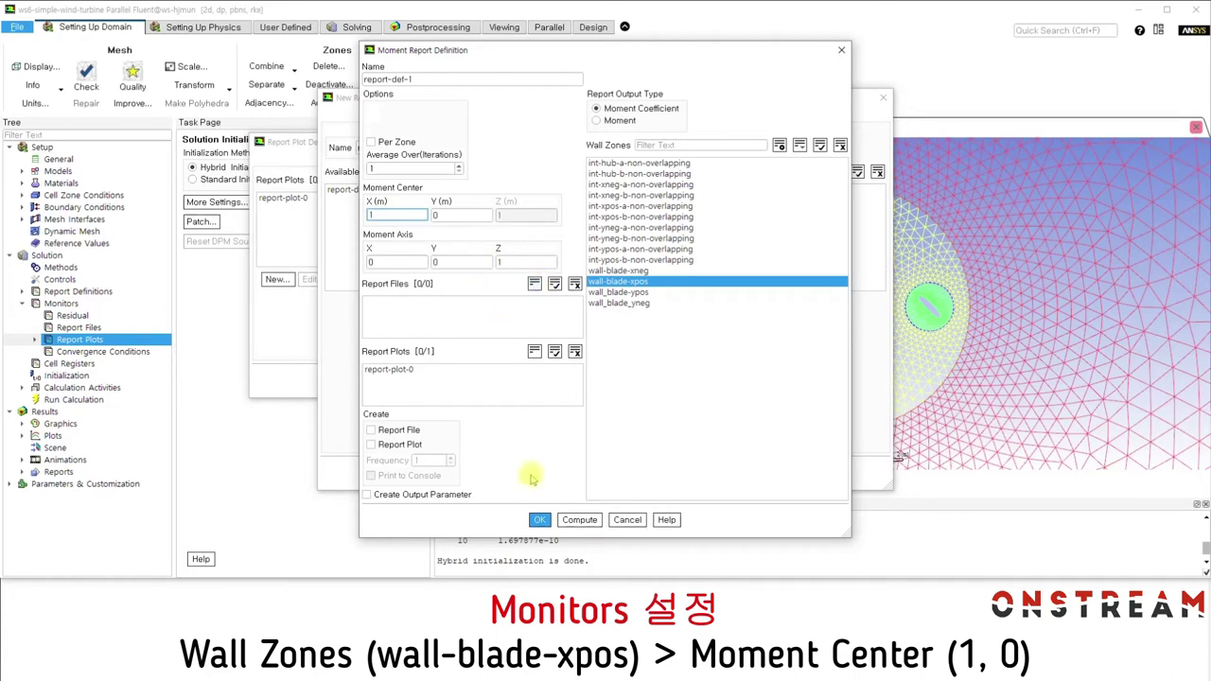
pyautogui.click(539, 519)
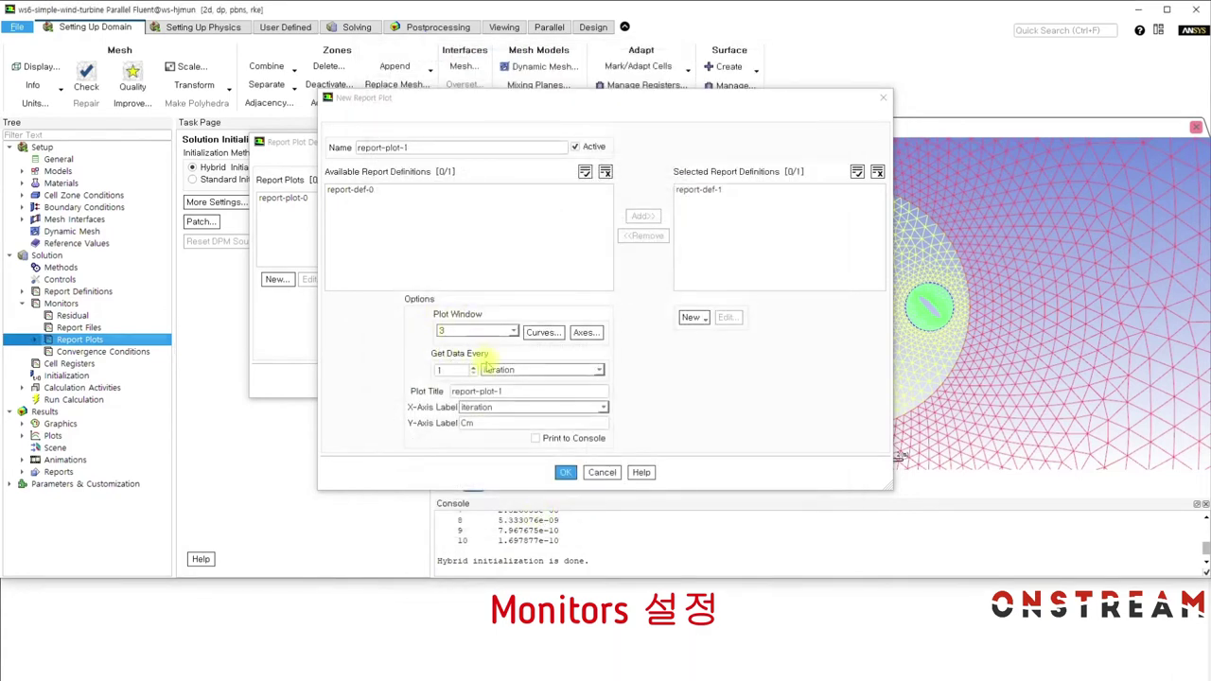
pyautogui.click(565, 474)
pyautogui.click(456, 378)
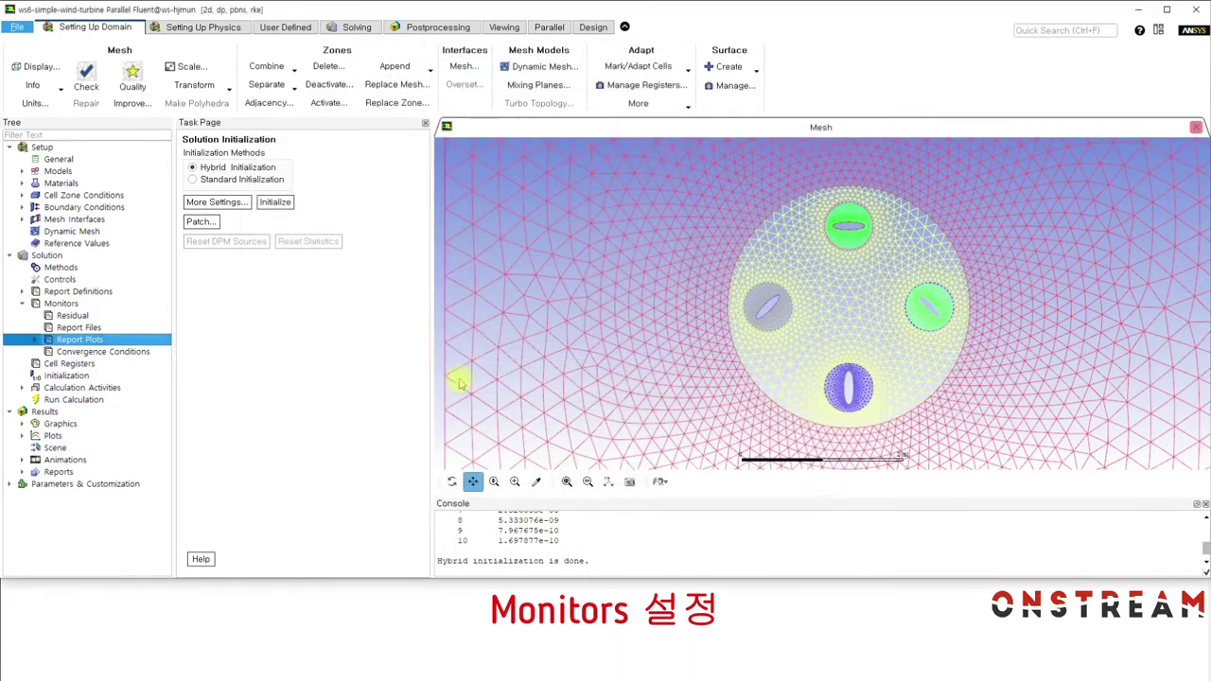
# Step: Run the calculation with 250 iterations and review both moment plots and the scaled residuals
pyautogui.click(22, 304)
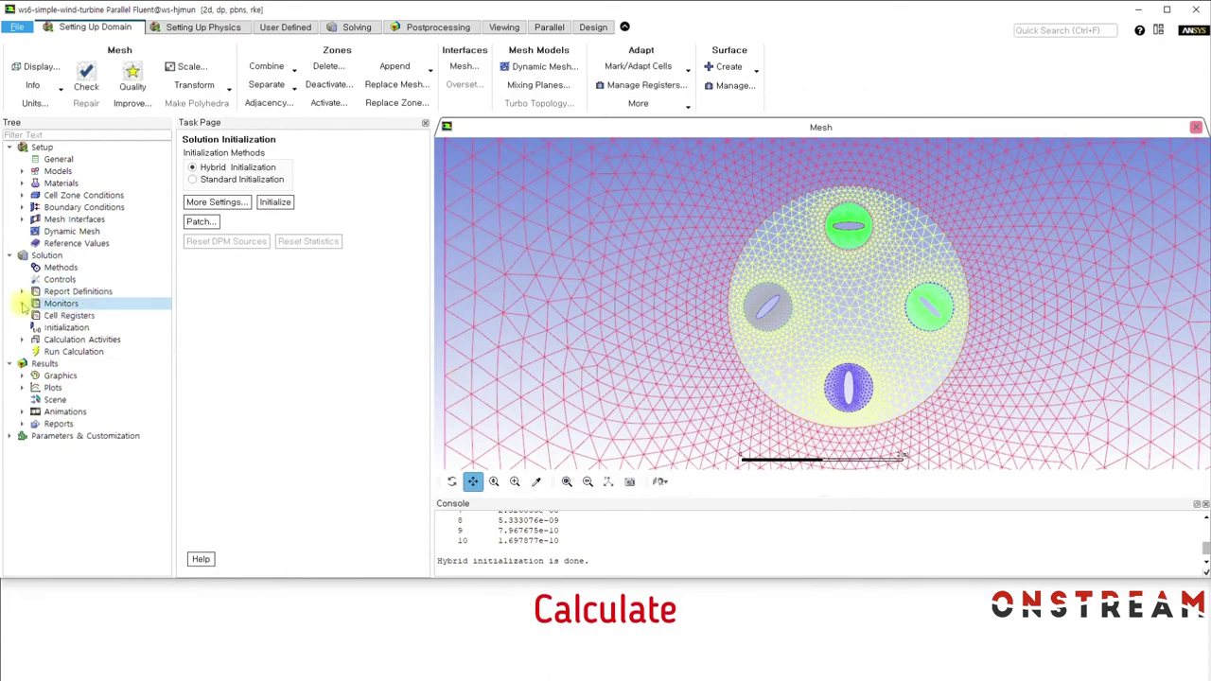
pyautogui.click(70, 352)
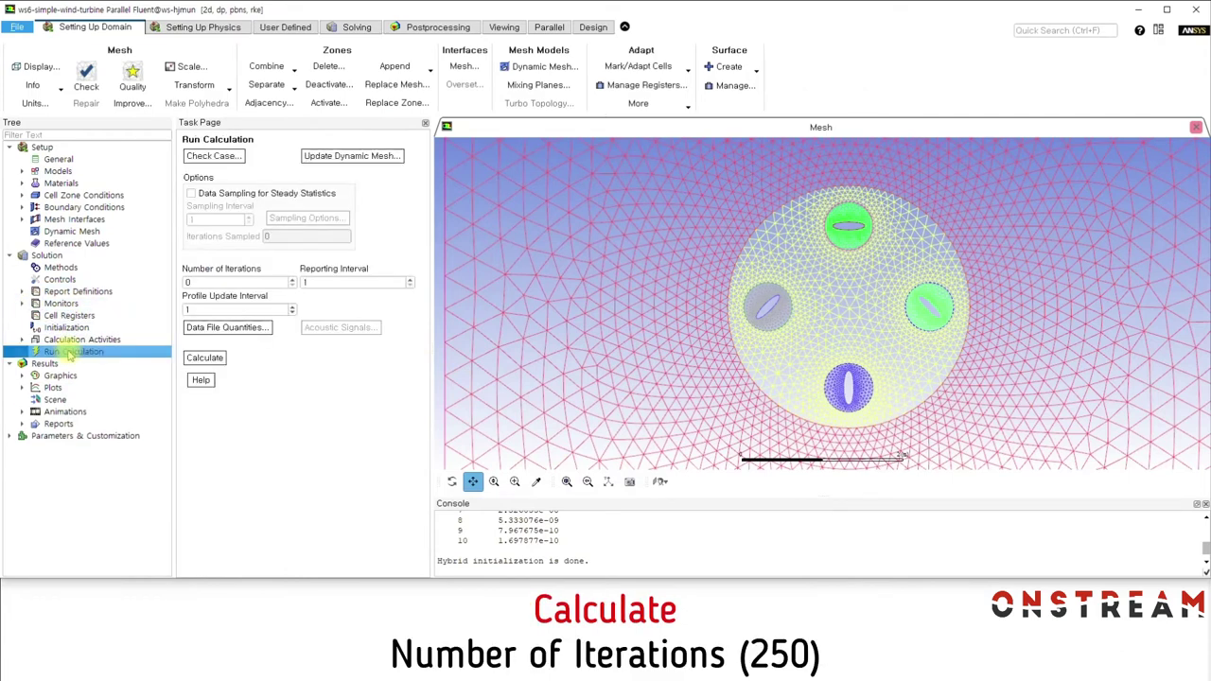
pyautogui.doubleClick(198, 282)
pyautogui.write('250')
pyautogui.click(204, 358)
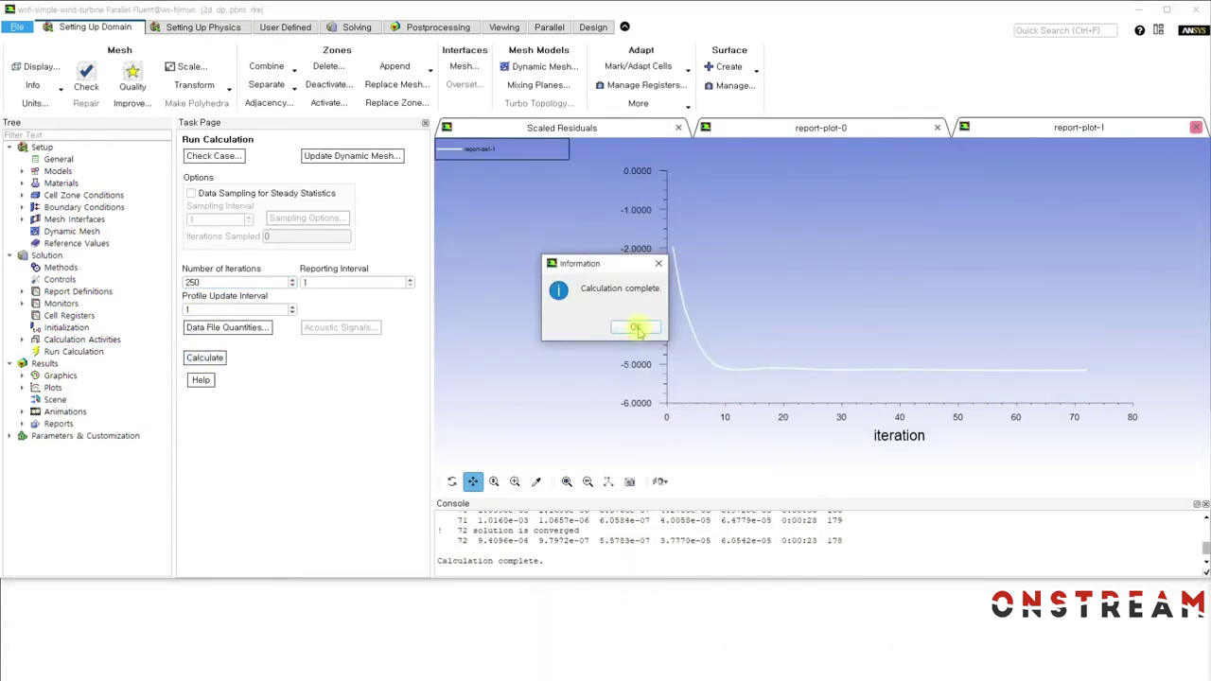
pyautogui.click(637, 328)
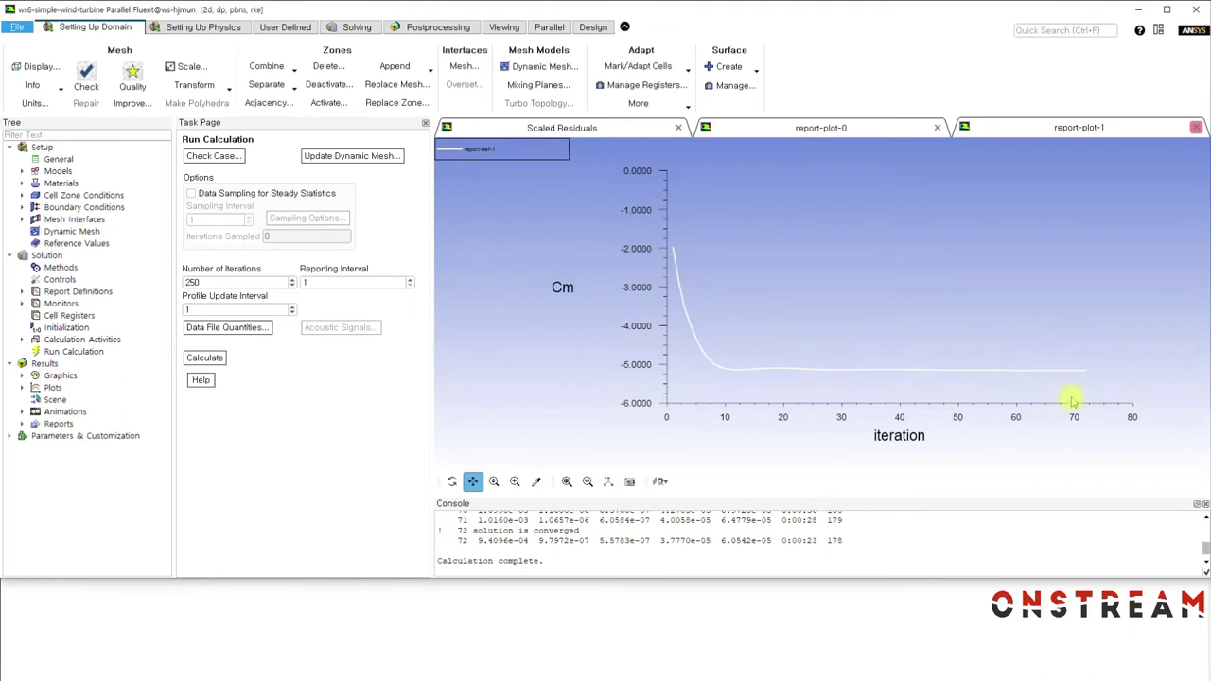
pyautogui.click(850, 127)
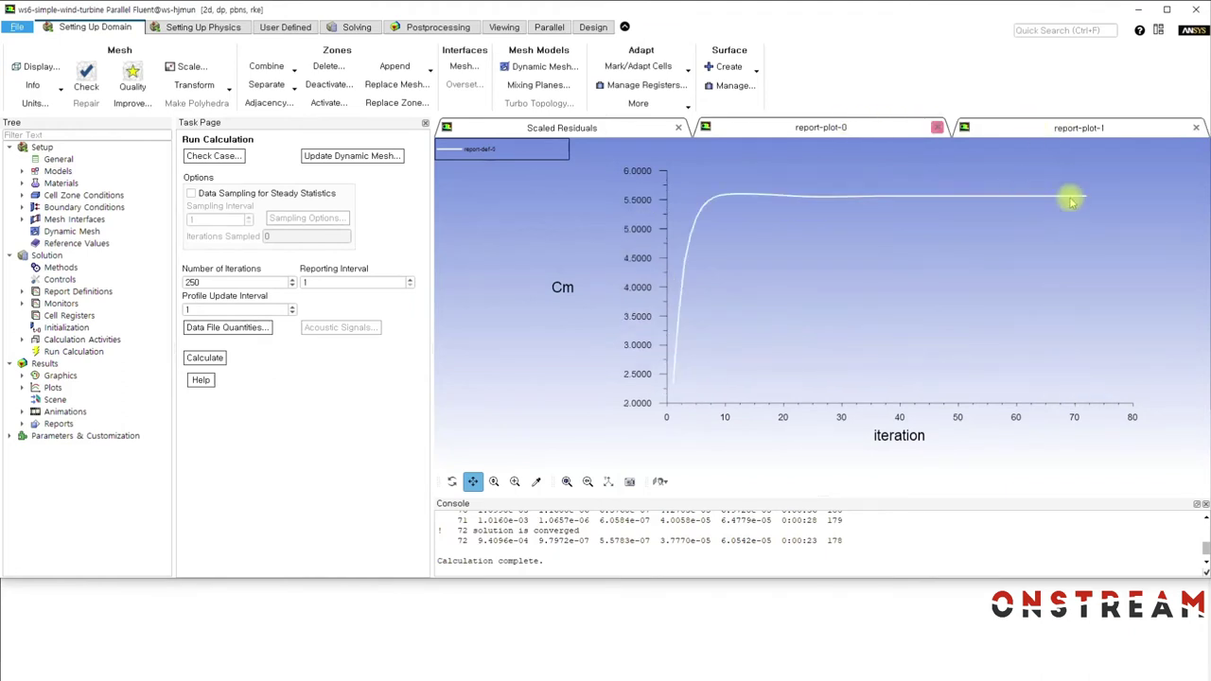
pyautogui.click(573, 130)
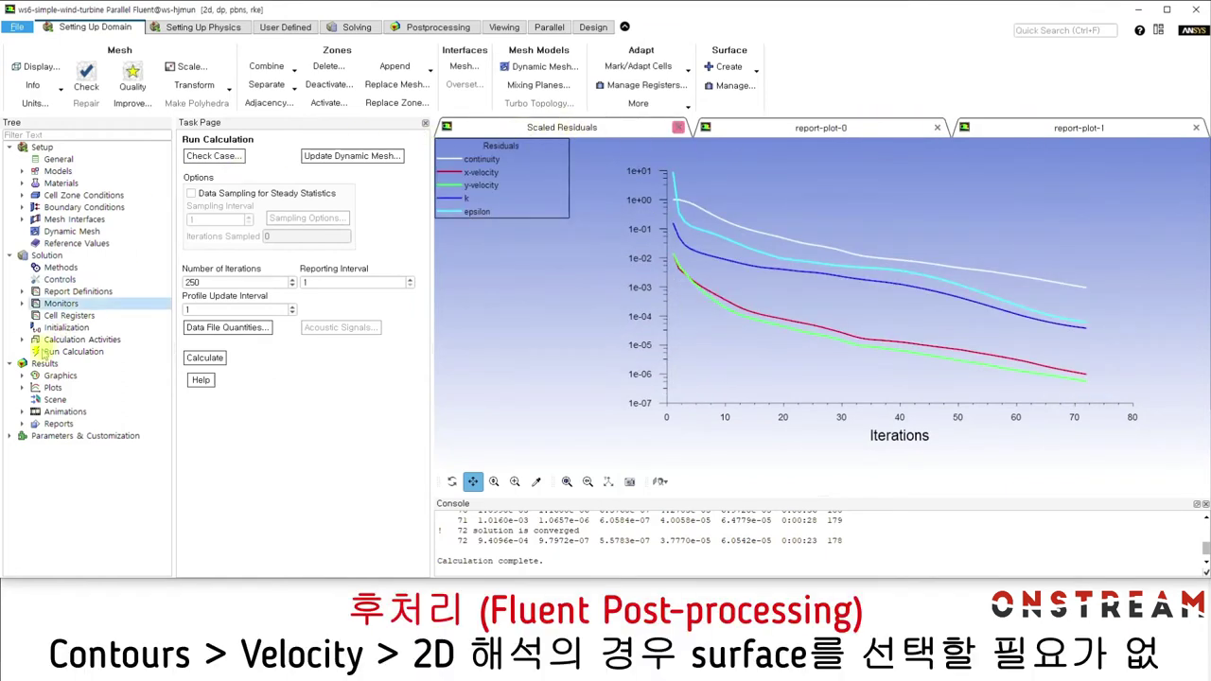
# Step: Create and display a velocity magnitude contour, and inspect the flow around the four blades
pyautogui.doubleClick(52, 376)
pyautogui.doubleClick(74, 399)
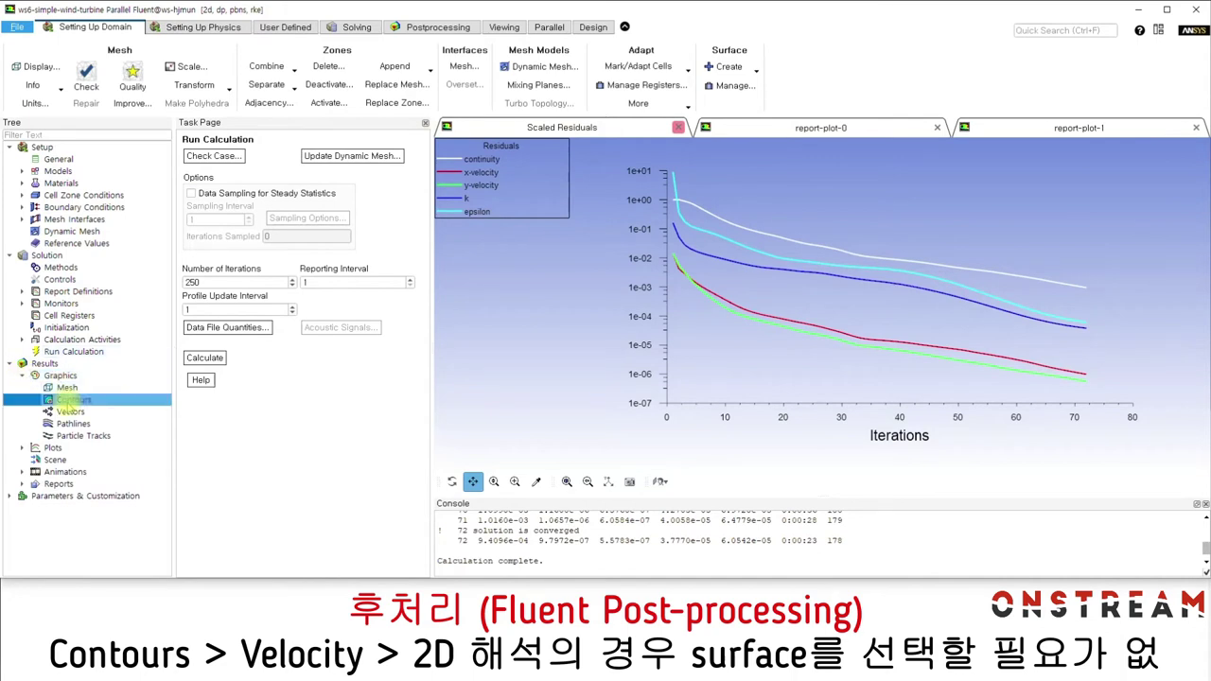
pyautogui.moveTo(625, 260); pyautogui.dragTo(253, 139)
pyautogui.click(294, 189)
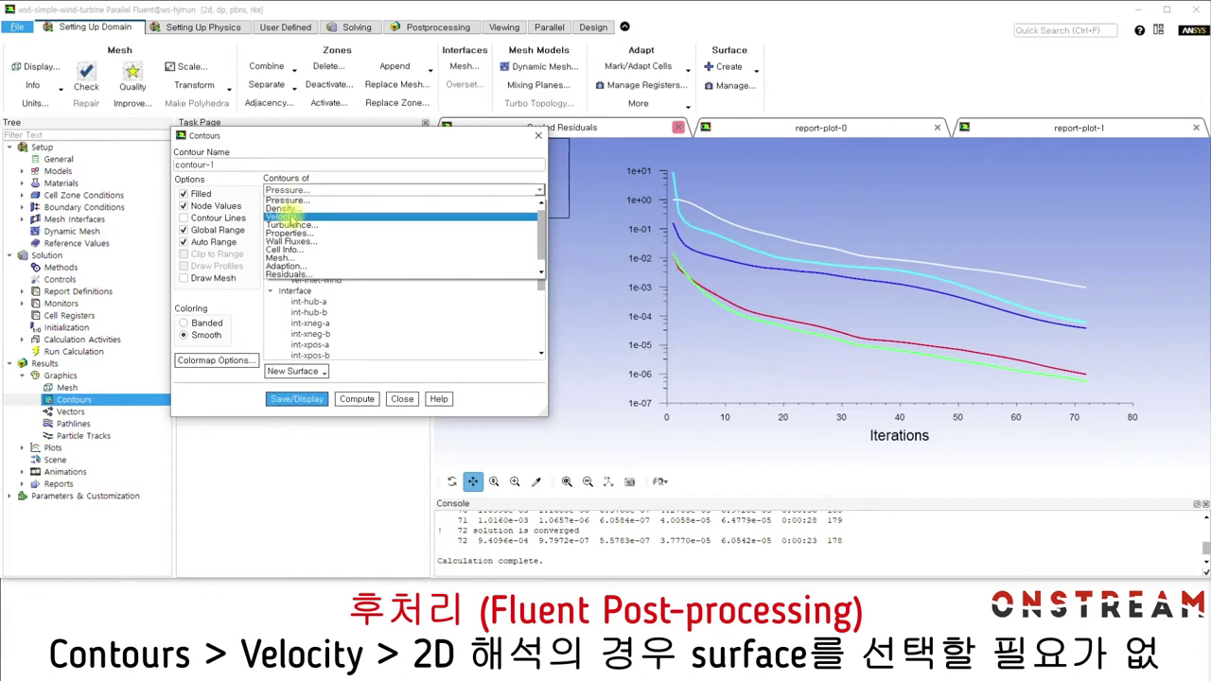
pyautogui.click(294, 224)
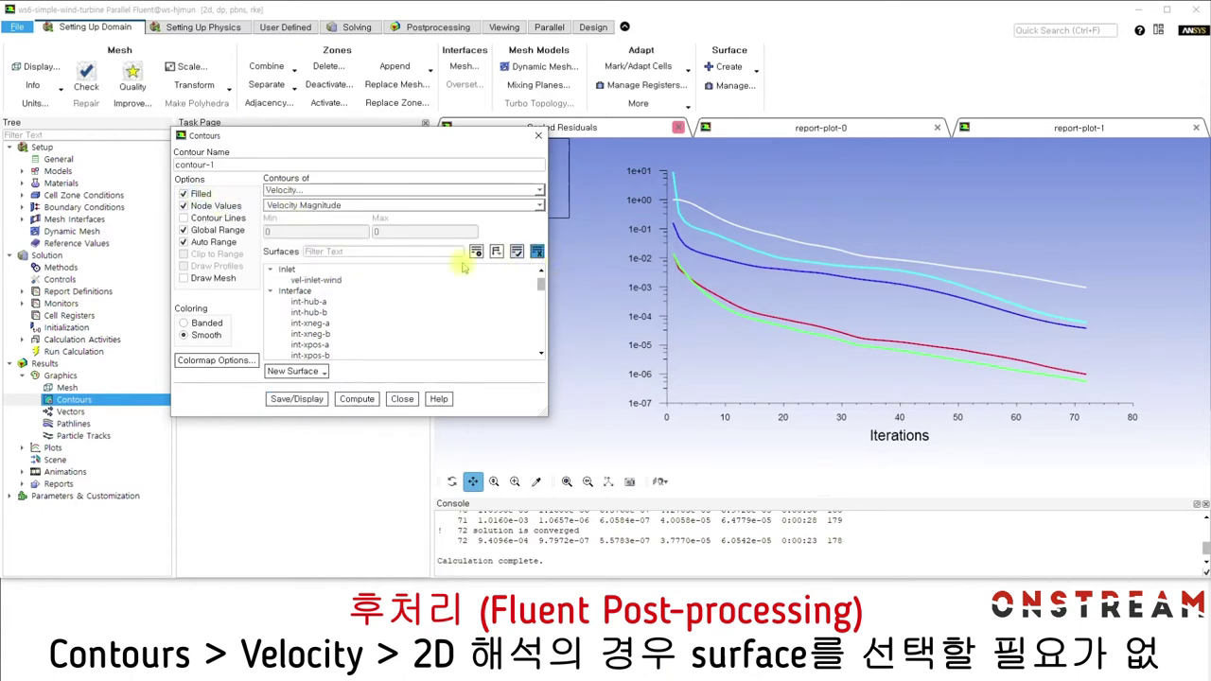
pyautogui.click(296, 398)
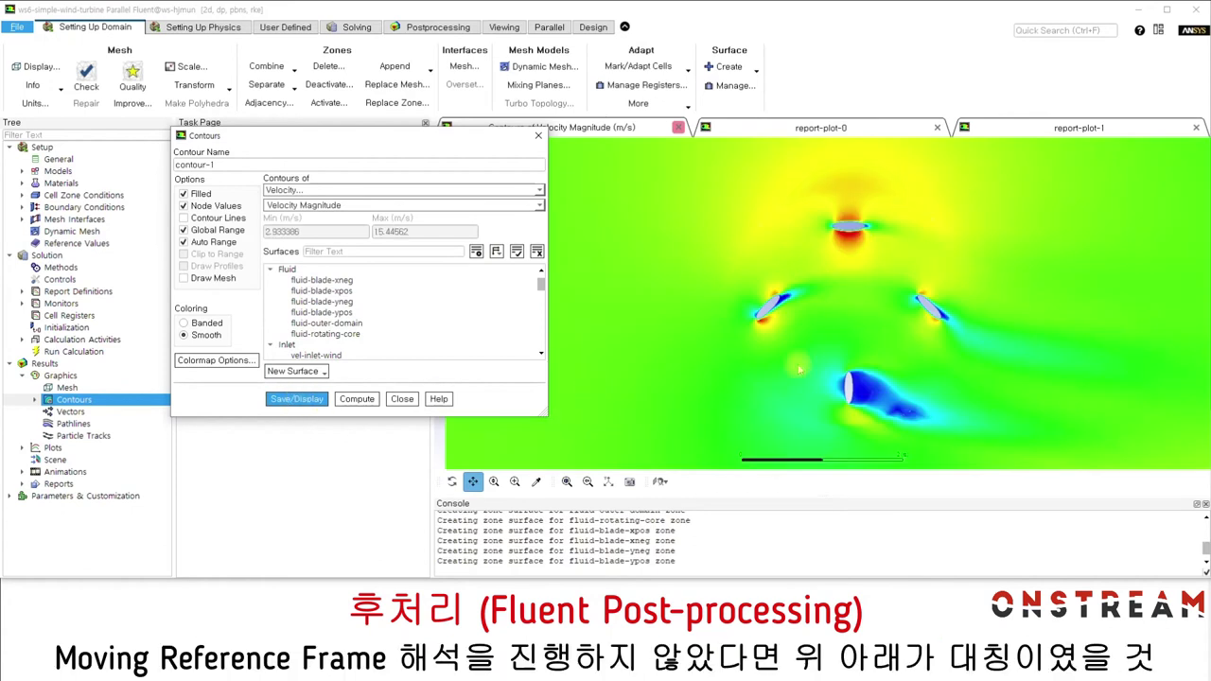
pyautogui.scroll(-5, 940, 321)
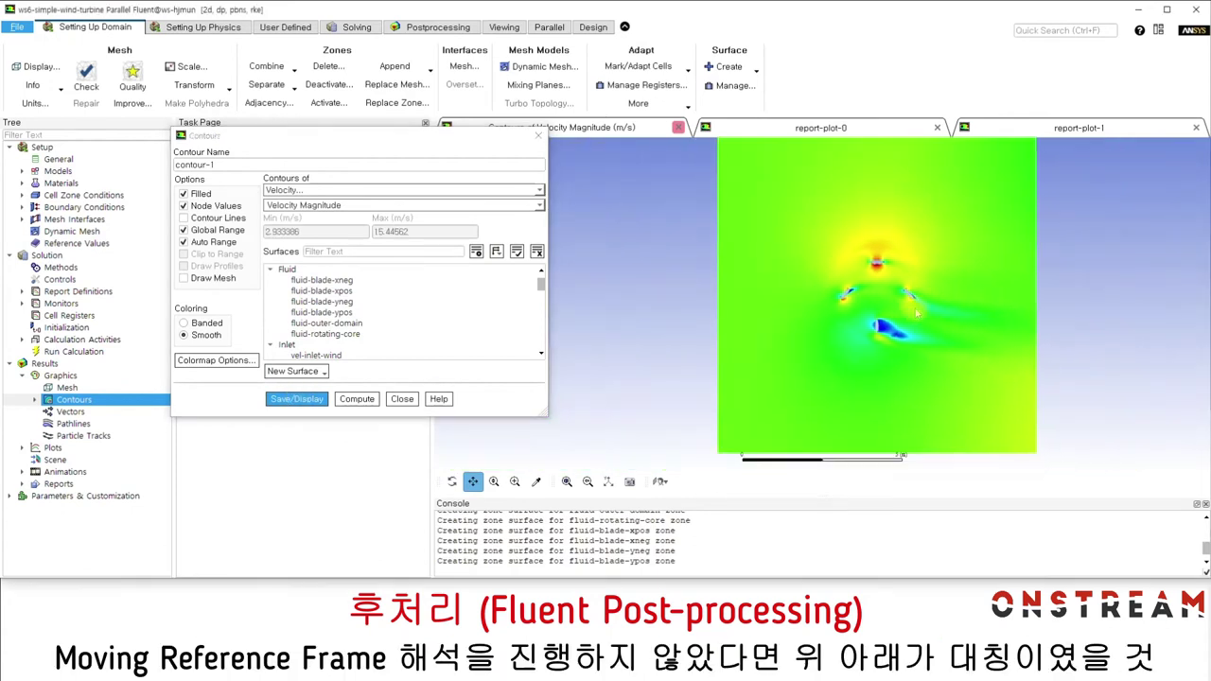
pyautogui.scroll(6, 891, 326)
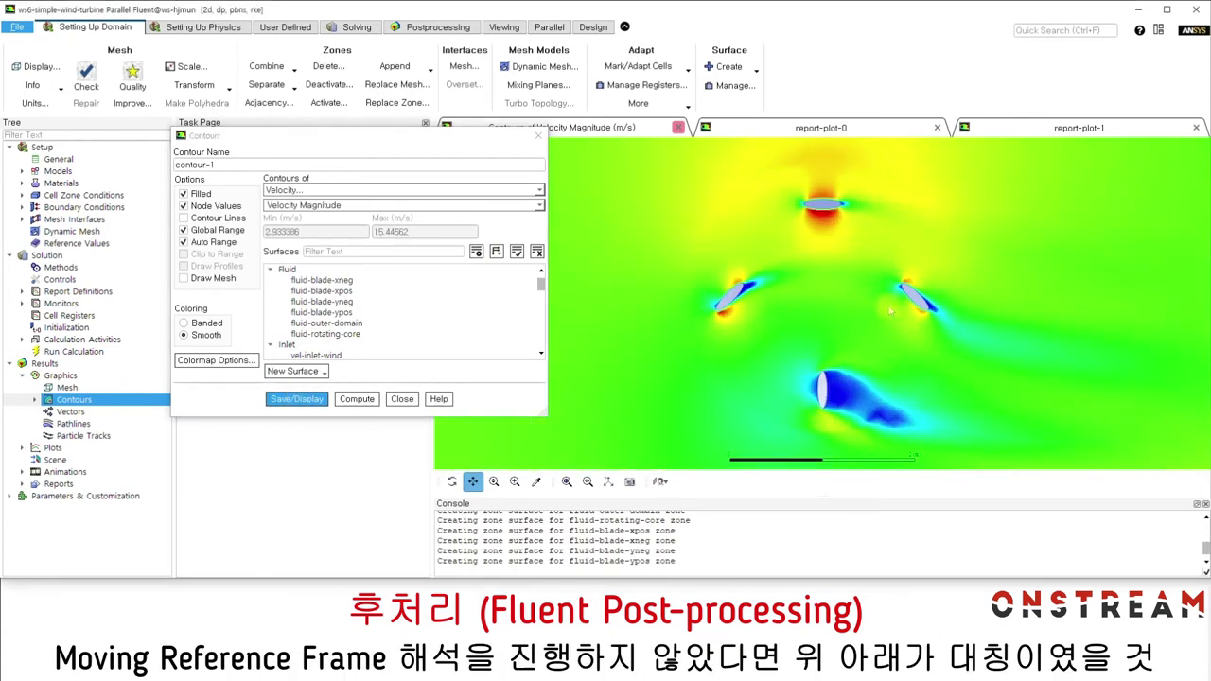
pyautogui.moveTo(875, 328); pyautogui.dragTo(864, 325)
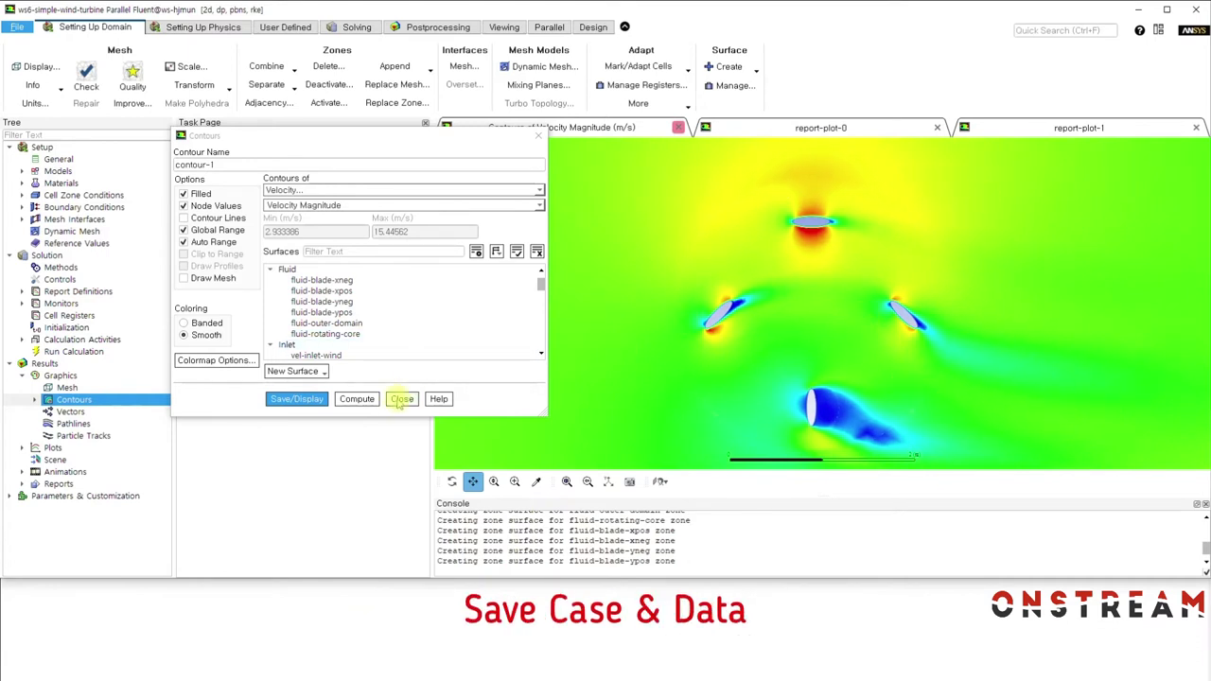
pyautogui.click(401, 398)
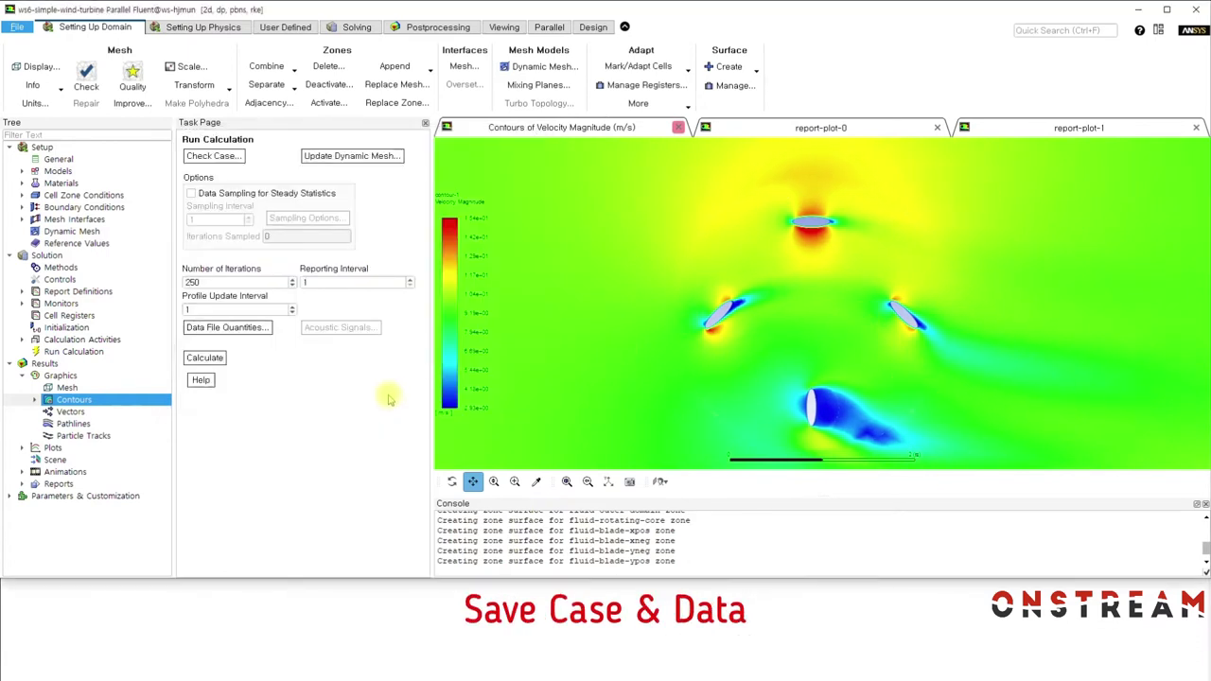
# Step: Write the case and data as the compressed file Moving_Frame.gz in the D: drive's Workshop folder
pyautogui.click(17, 28)
pyautogui.moveTo(21, 56)
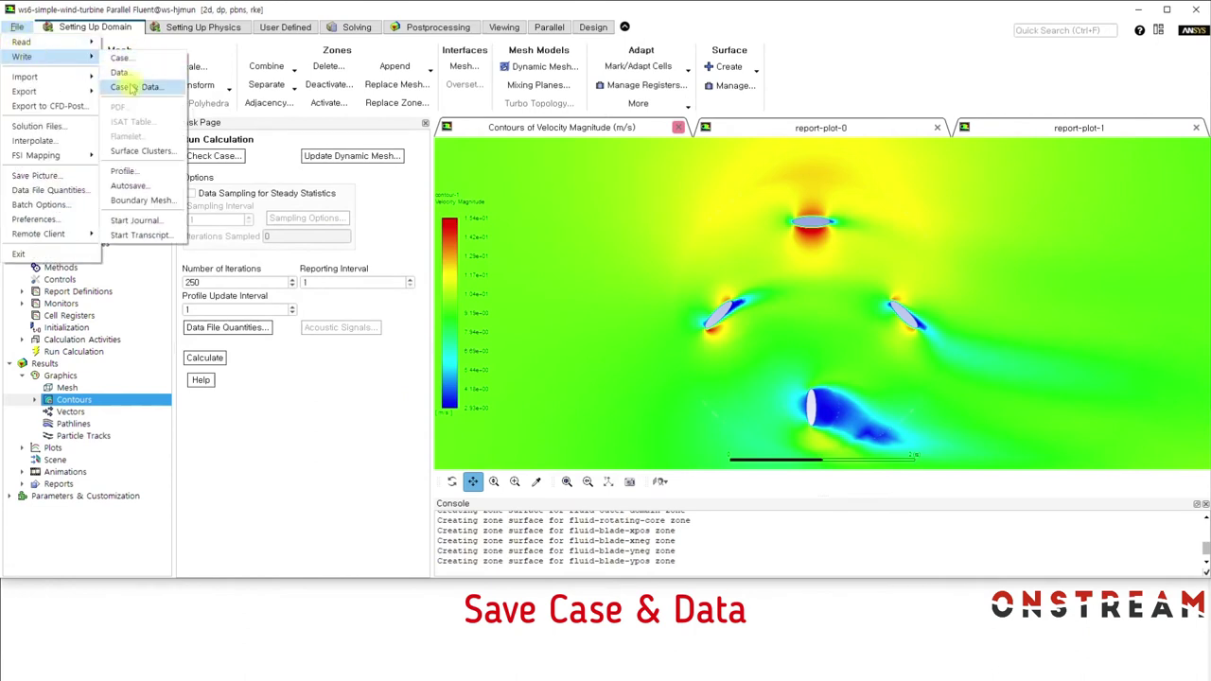
pyautogui.click(130, 84)
pyautogui.moveTo(604, 363); pyautogui.dragTo(455, 363)
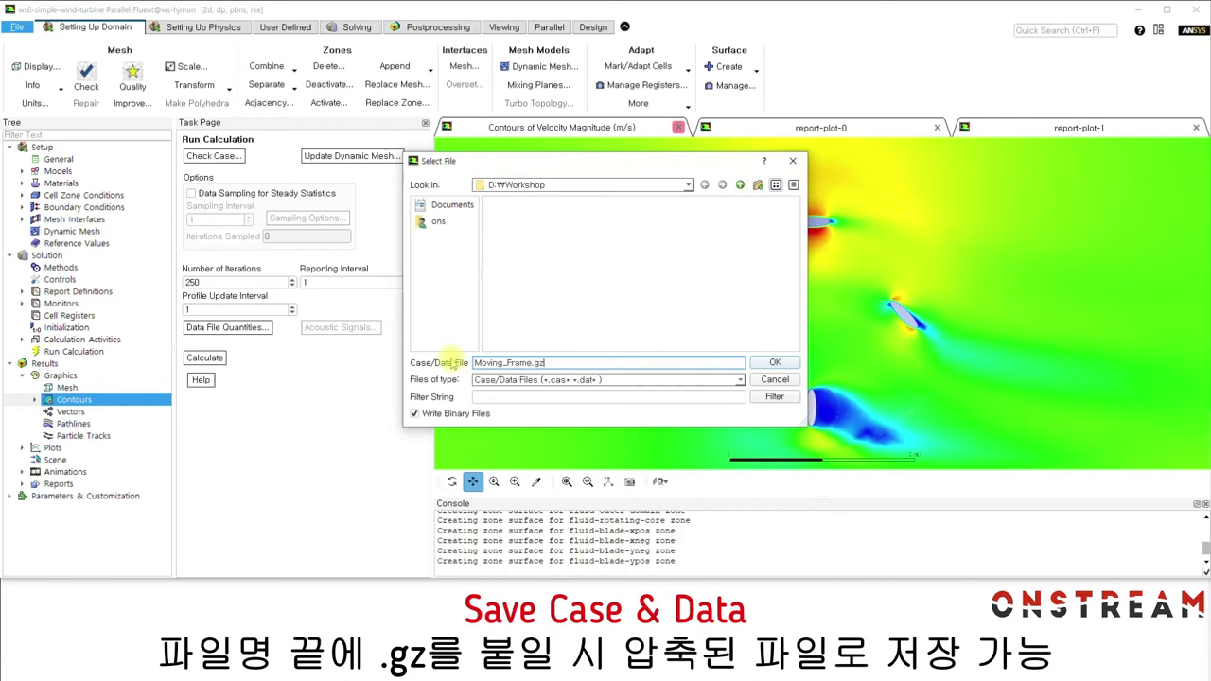
pyautogui.click(768, 363)
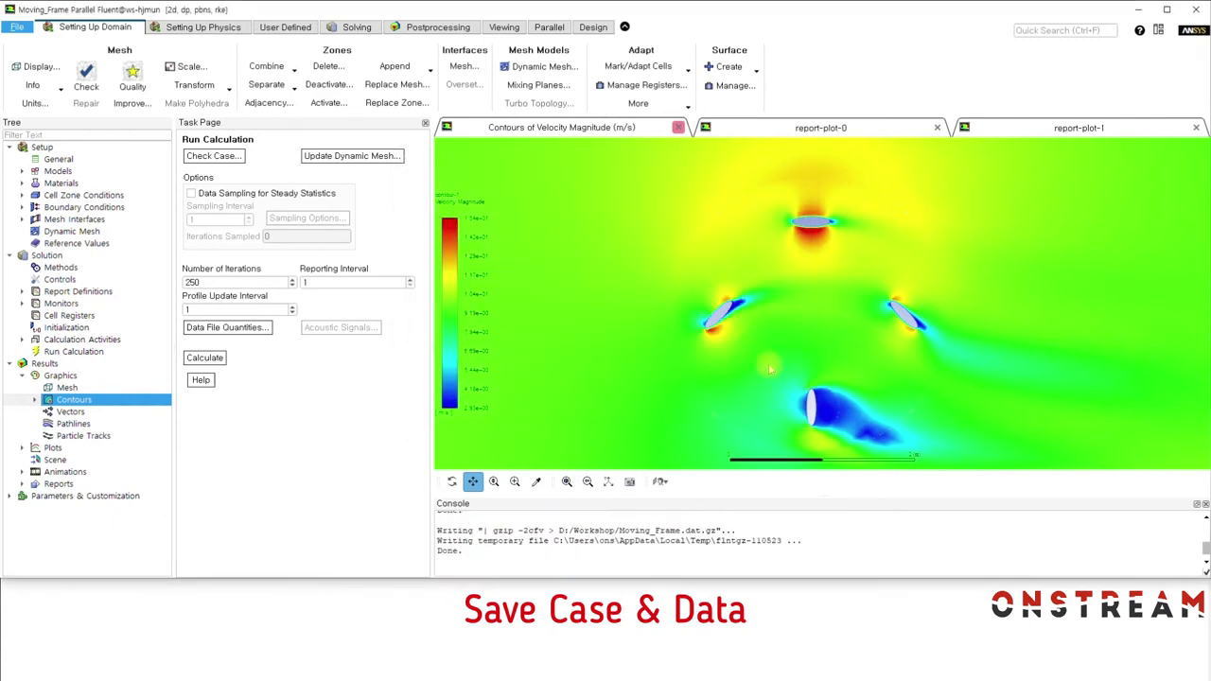
# Step: Switch the solver time to Transient and copy the frame motion of the fluid-rotating-core cell zone to mesh motion
pyautogui.click(59, 160)
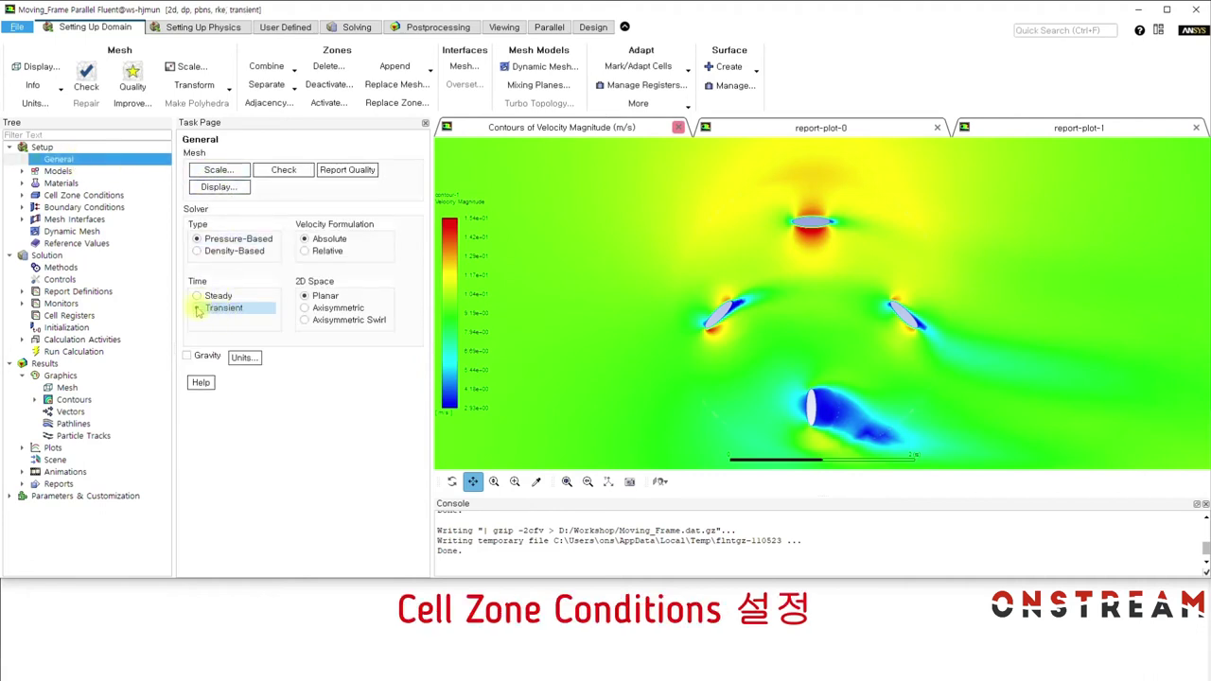
pyautogui.click(23, 195)
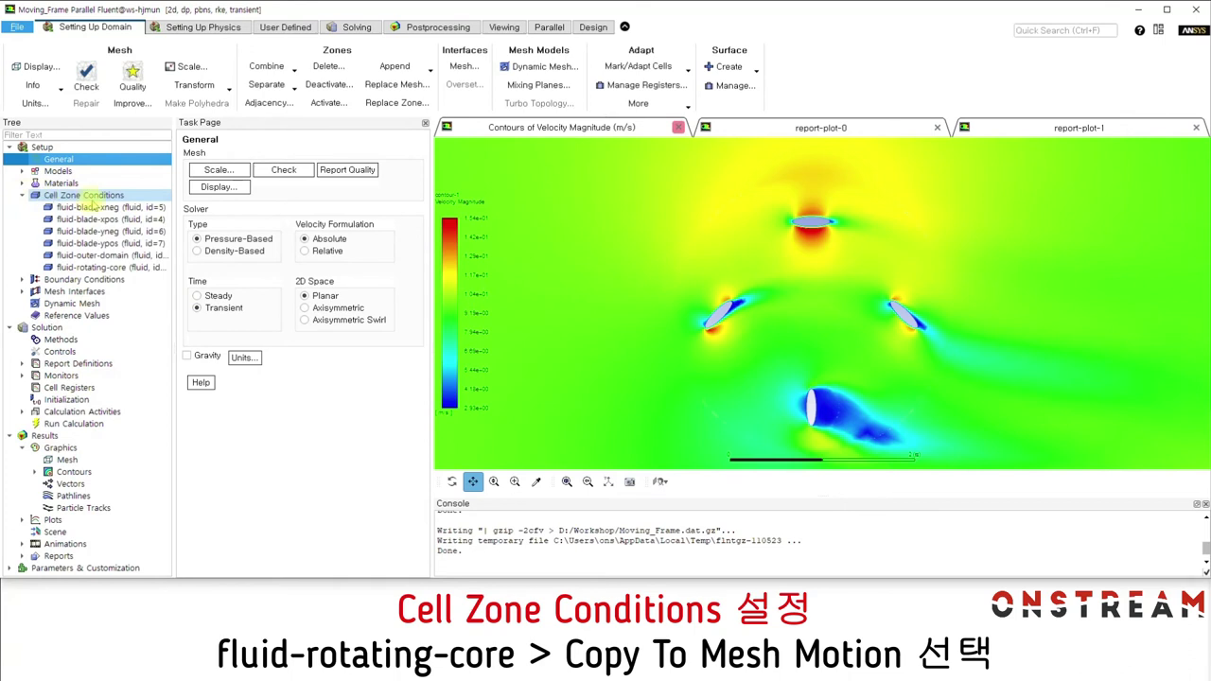
pyautogui.click(102, 268)
pyautogui.doubleClick(102, 268)
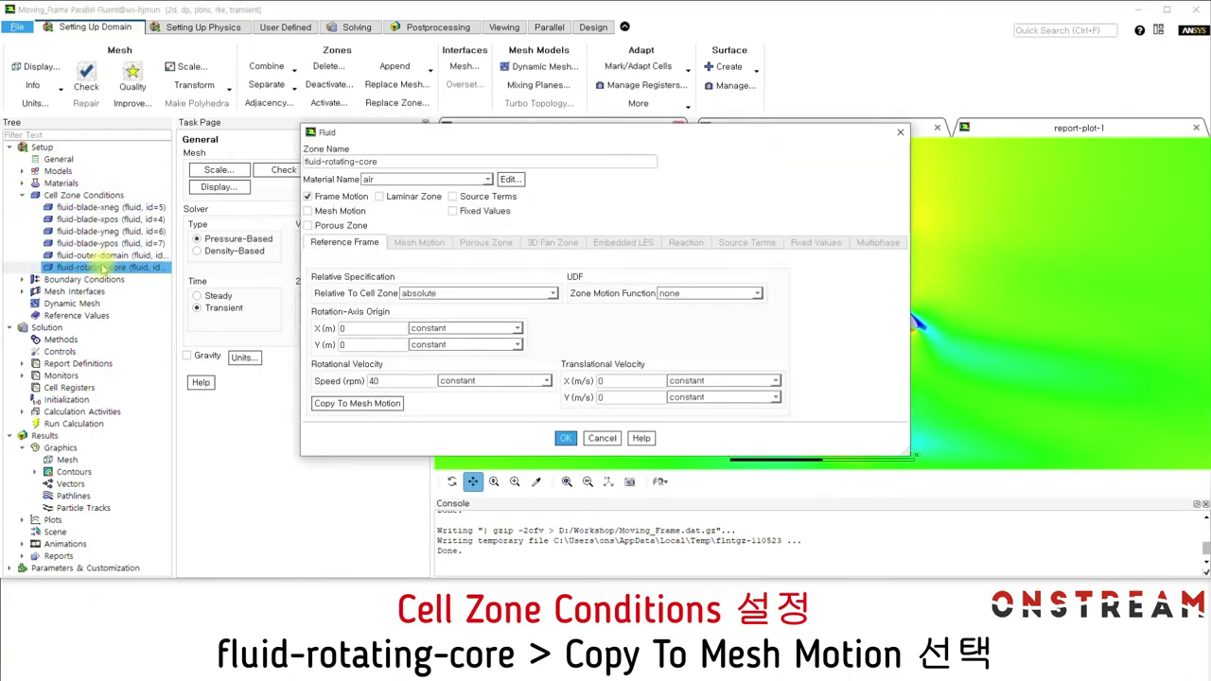
pyautogui.click(357, 403)
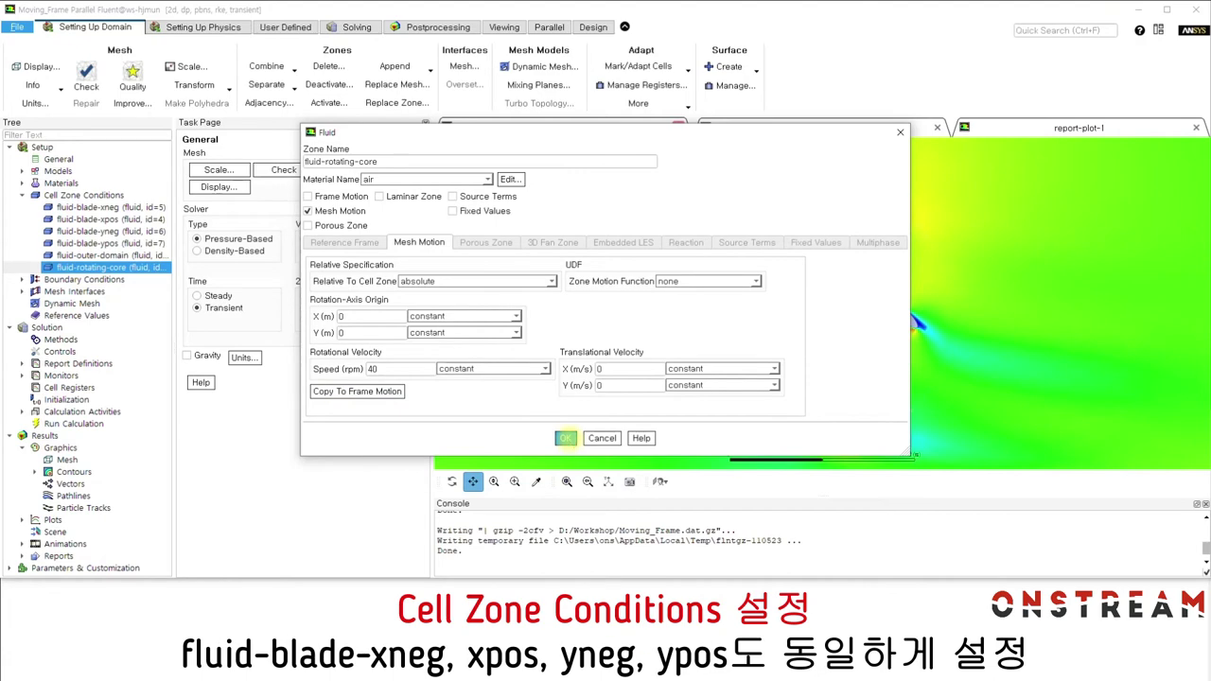
pyautogui.click(566, 438)
# Step: Copy the frame motion of the fluid-blade-xneg cell zone to mesh motion
pyautogui.click(124, 209)
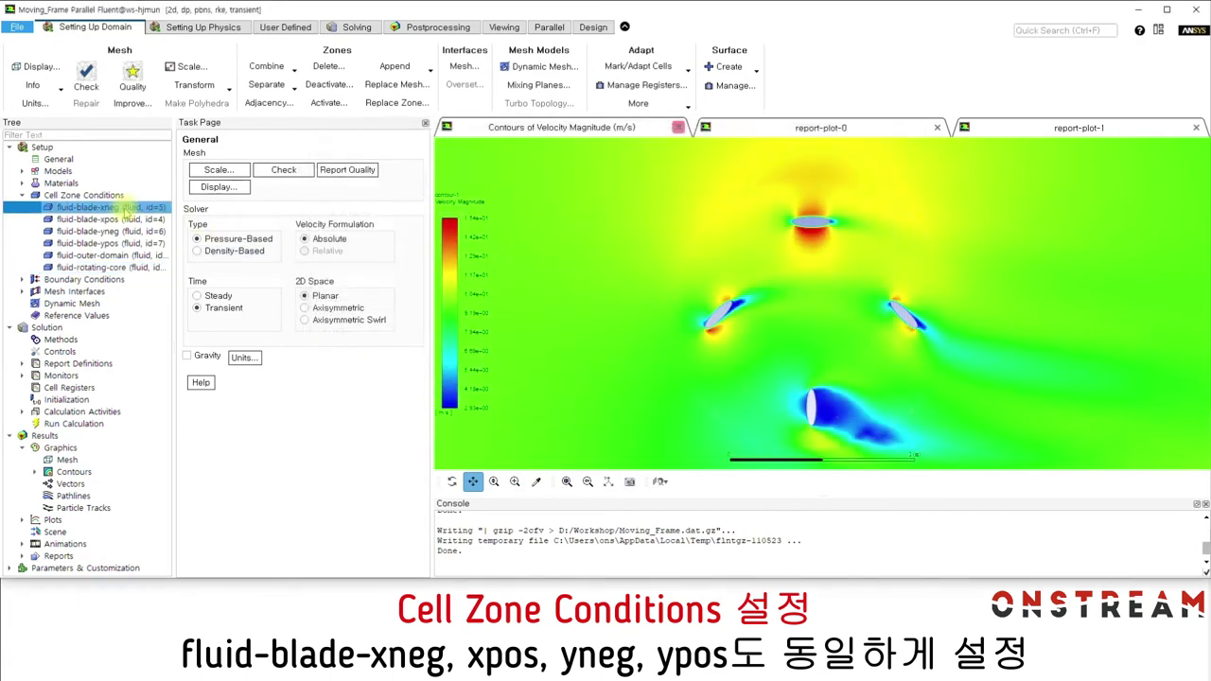
pyautogui.doubleClick(124, 208)
pyautogui.click(356, 400)
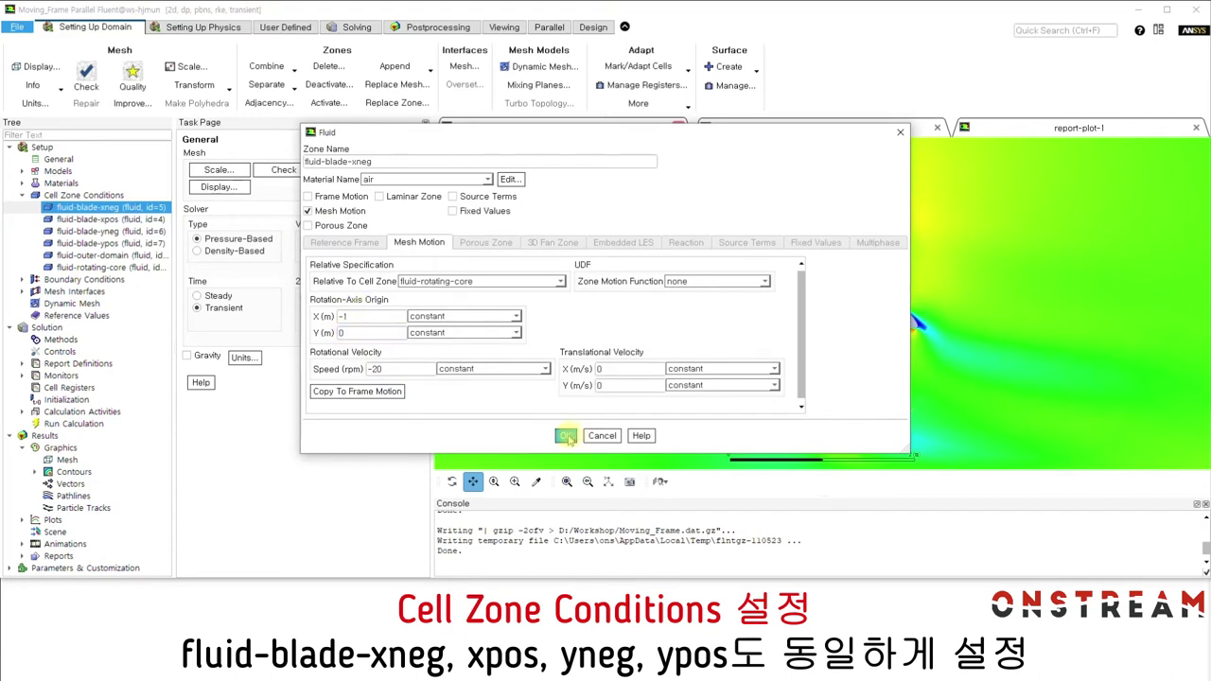
pyautogui.click(566, 437)
# Step: Copy the frame motion of the fluid-blade-xpos cell zone to mesh motion
pyautogui.click(121, 219)
pyautogui.doubleClick(121, 219)
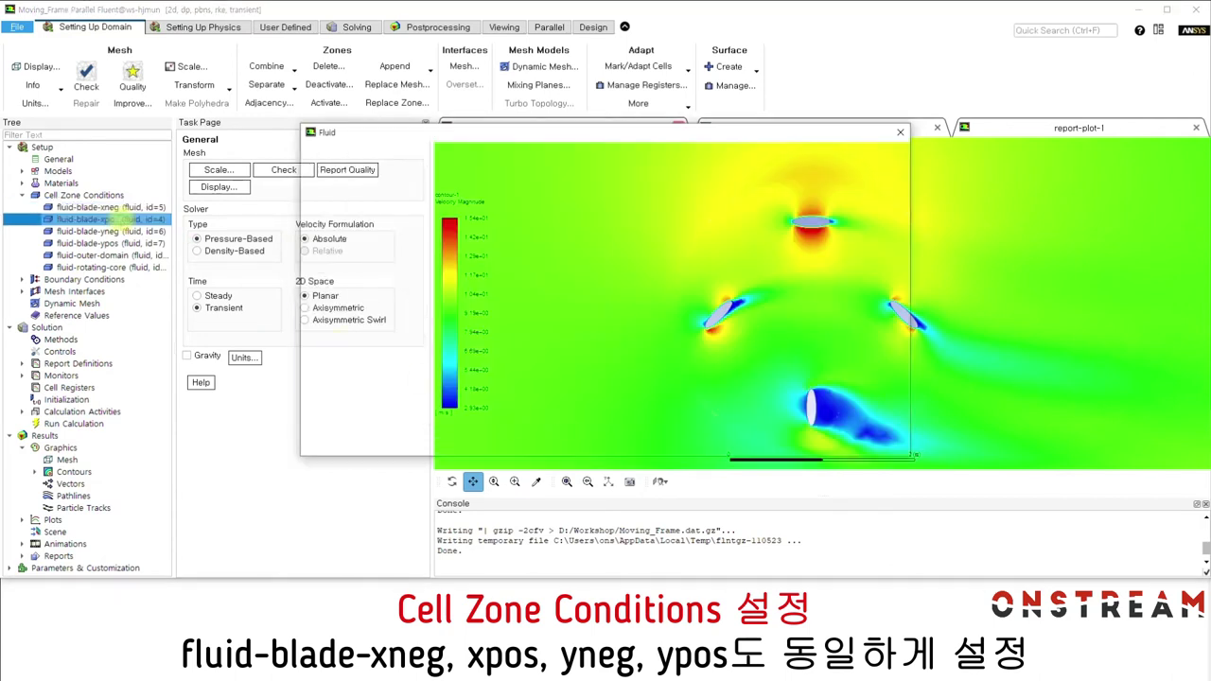
pyautogui.click(356, 402)
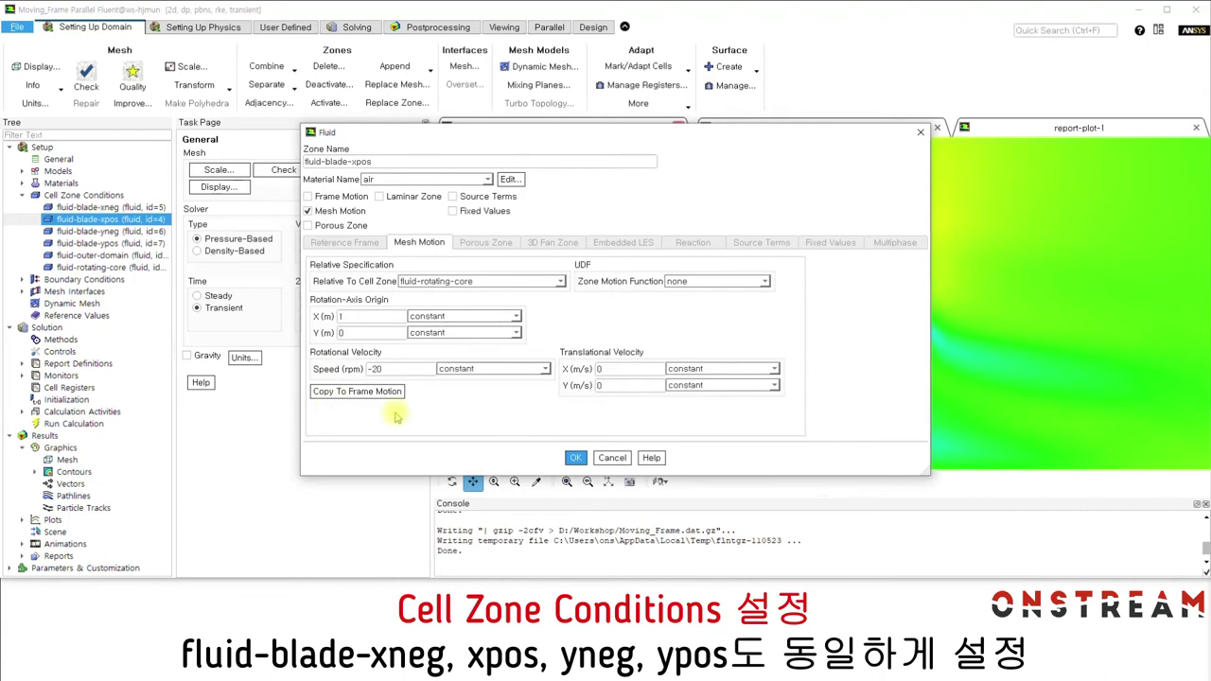
pyautogui.click(579, 458)
# Step: Copy the frame motion of the fluid-blade-yneg cell zone to mesh motion
pyautogui.click(114, 230)
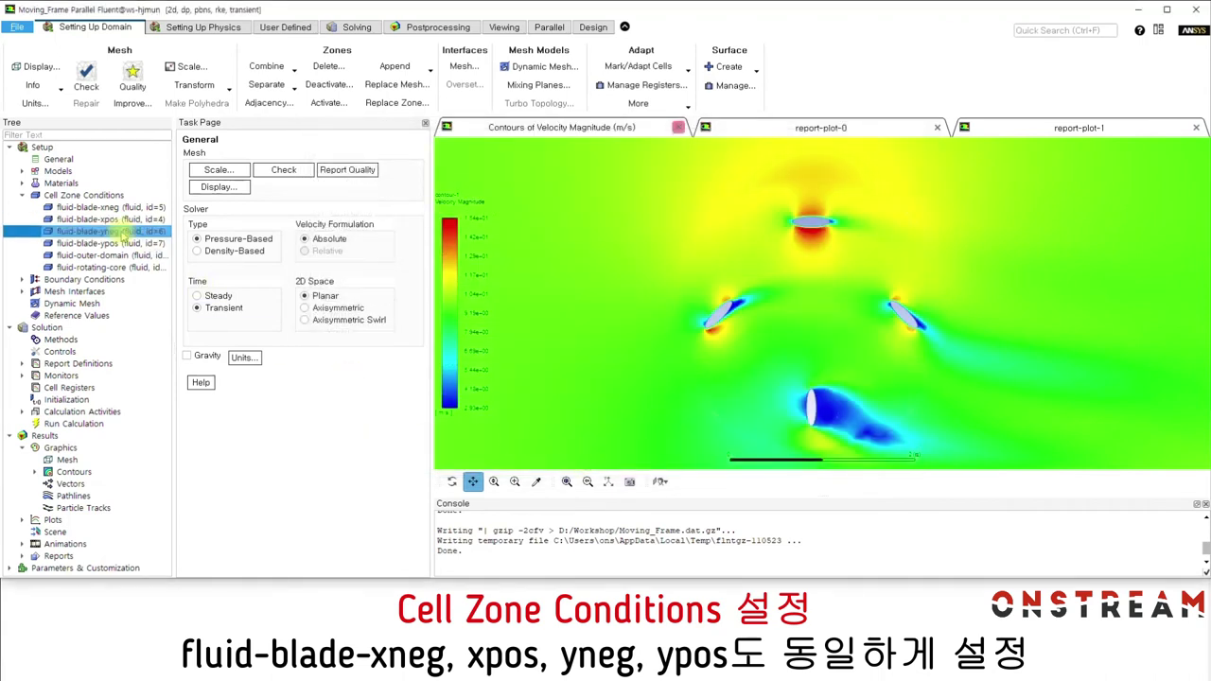
pyautogui.doubleClick(114, 231)
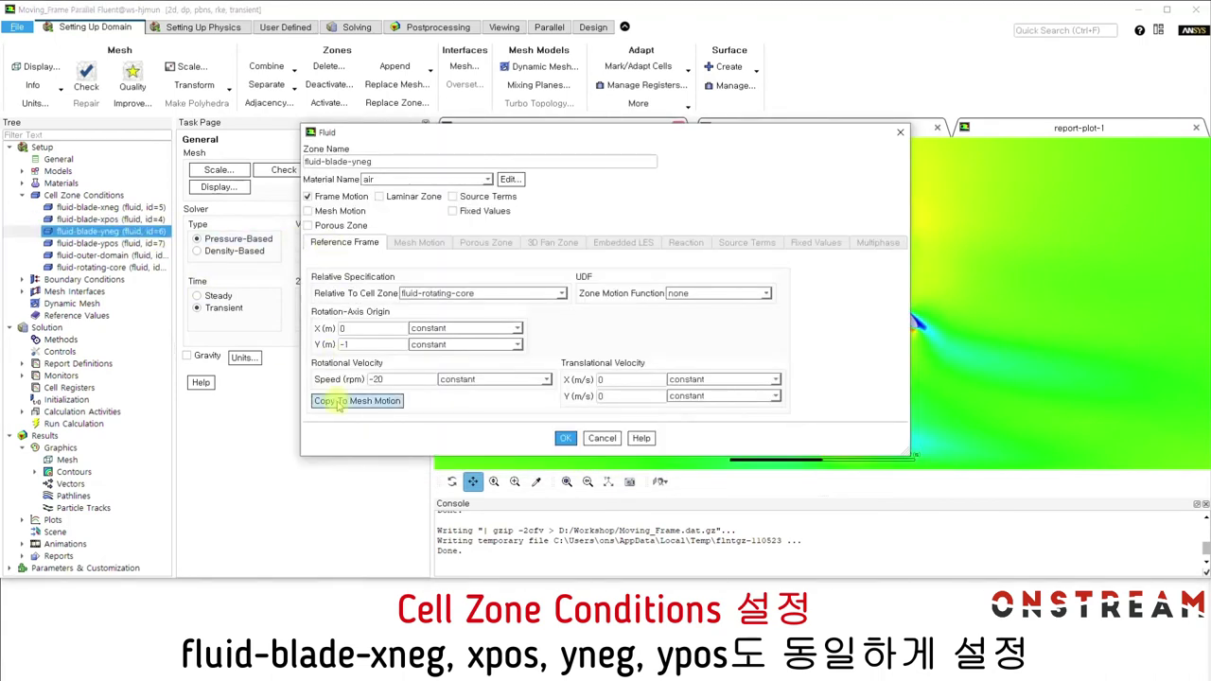
pyautogui.click(331, 402)
pyautogui.click(566, 437)
# Step: Copy the frame motion of the fluid-blade-ypos cell zone to mesh motion
pyautogui.doubleClick(137, 244)
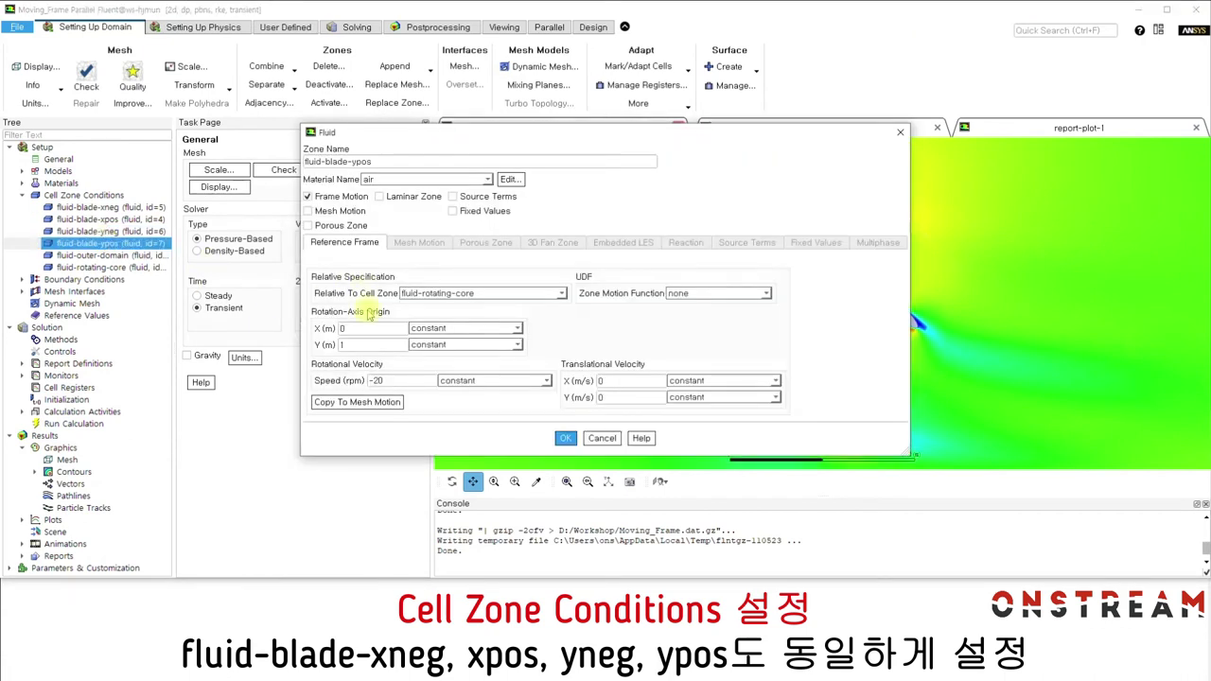
pyautogui.click(360, 402)
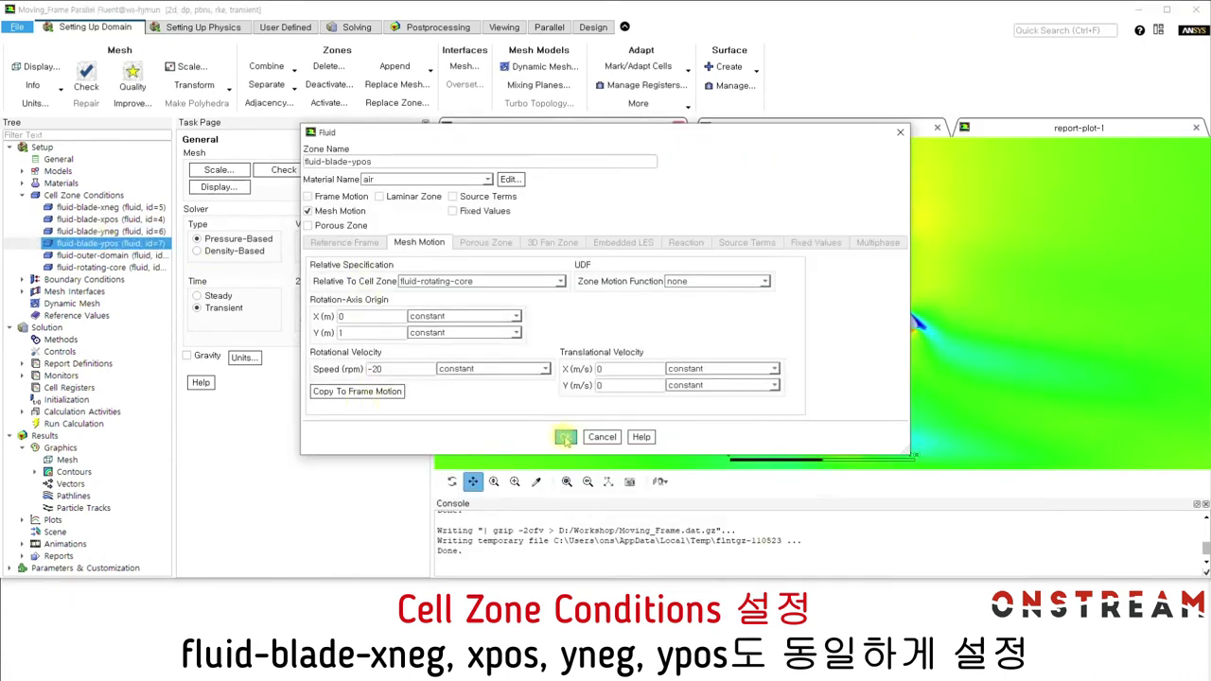
pyautogui.click(566, 437)
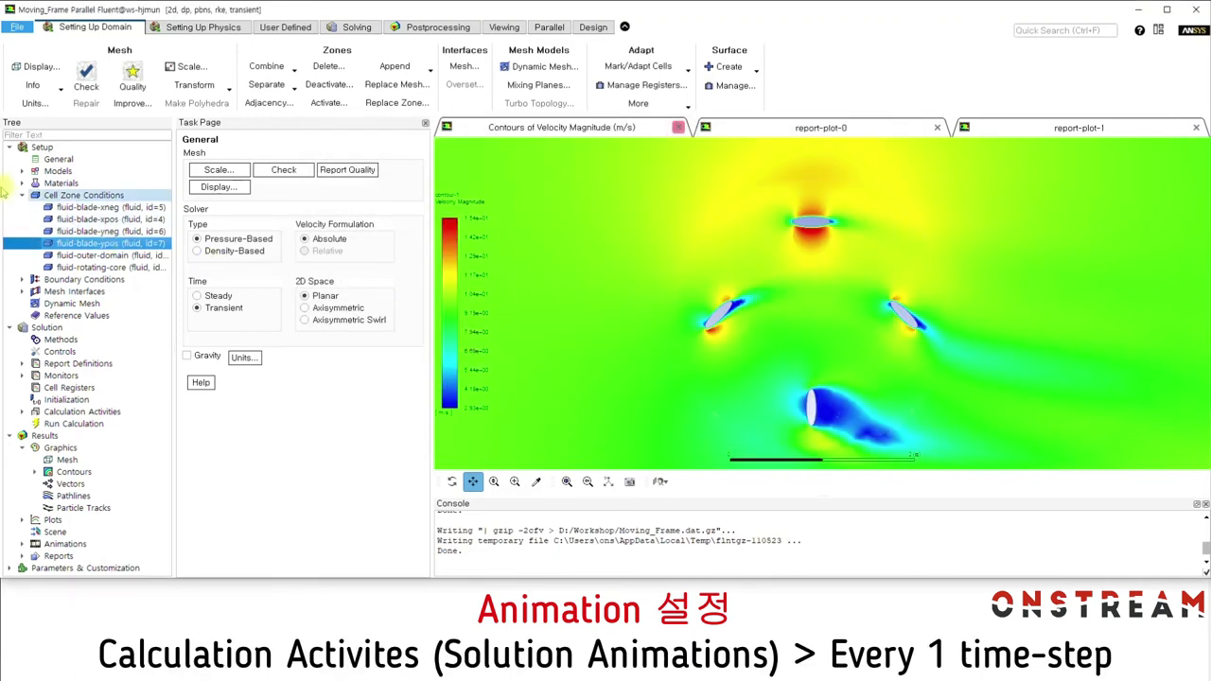
pyautogui.click(23, 195)
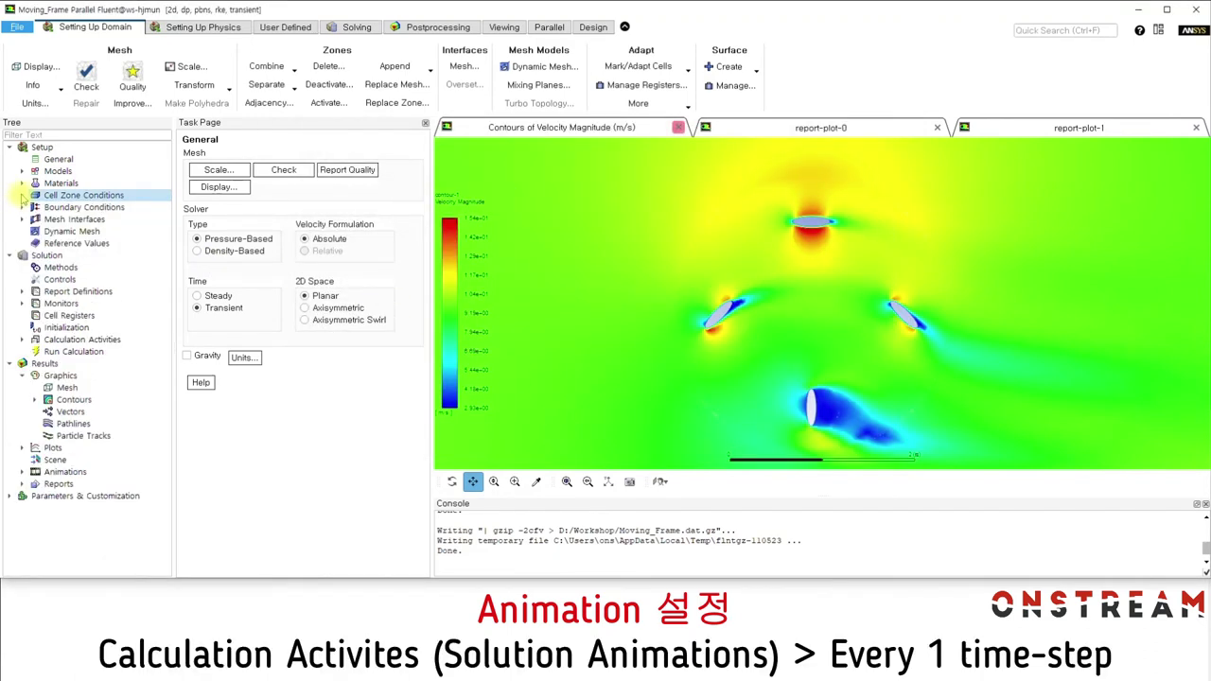
# Step: Start a solution animation recording every 1 time-step in window 2, and create a new velocity magnitude contour for it
pyautogui.click(24, 339)
pyautogui.doubleClick(73, 375)
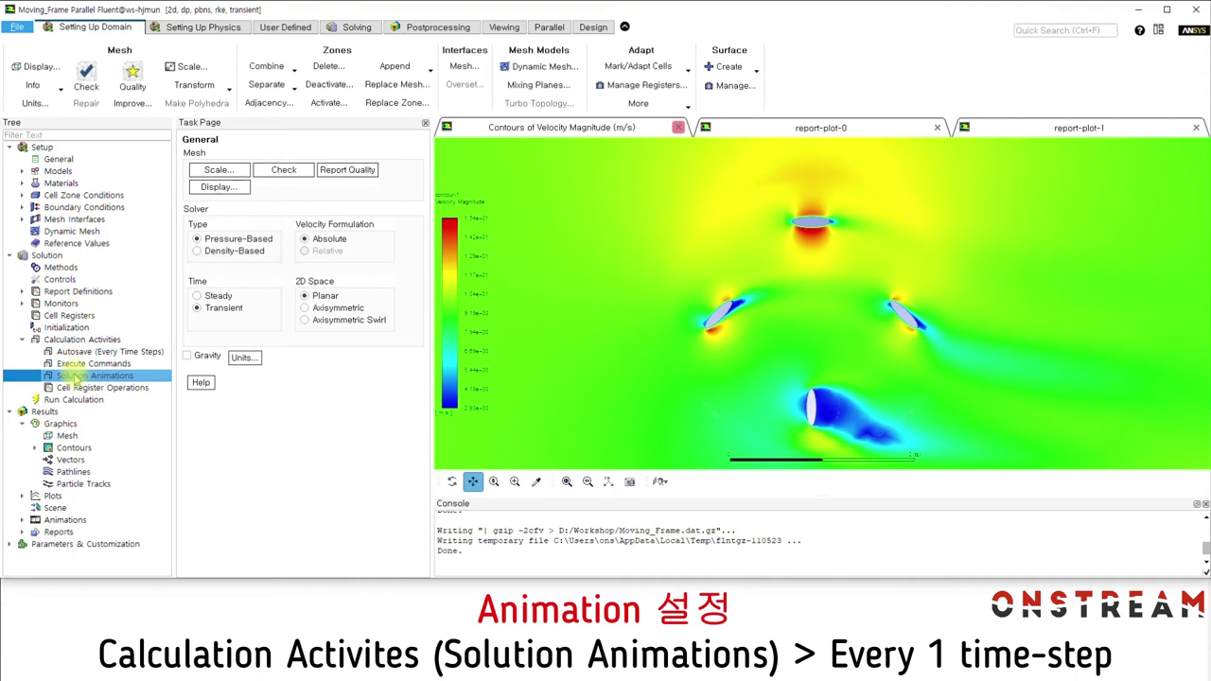
pyautogui.moveTo(611, 268); pyautogui.dragTo(226, 143)
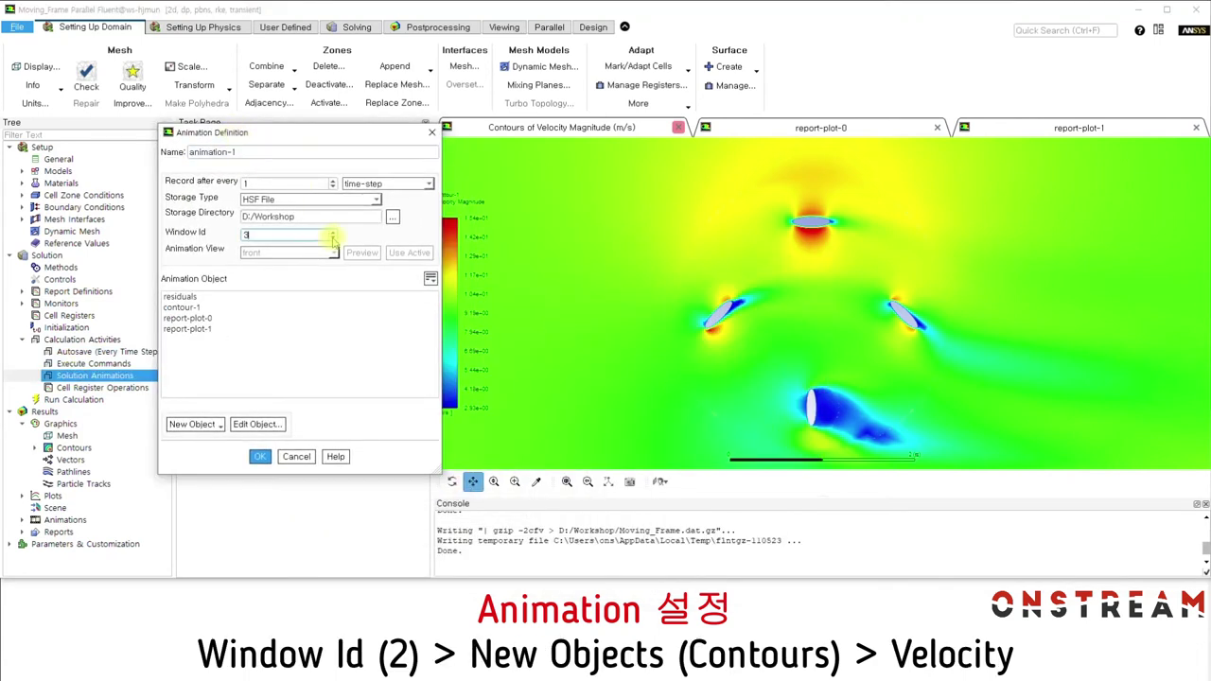
pyautogui.click(196, 423)
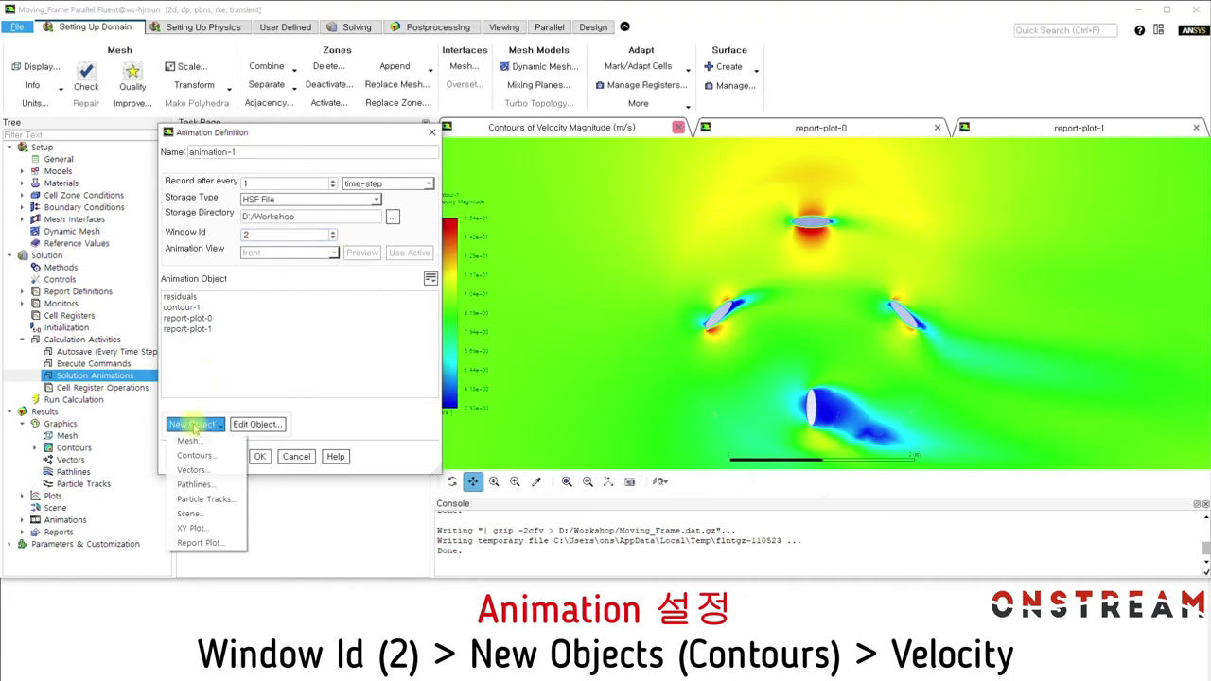
pyautogui.click(210, 456)
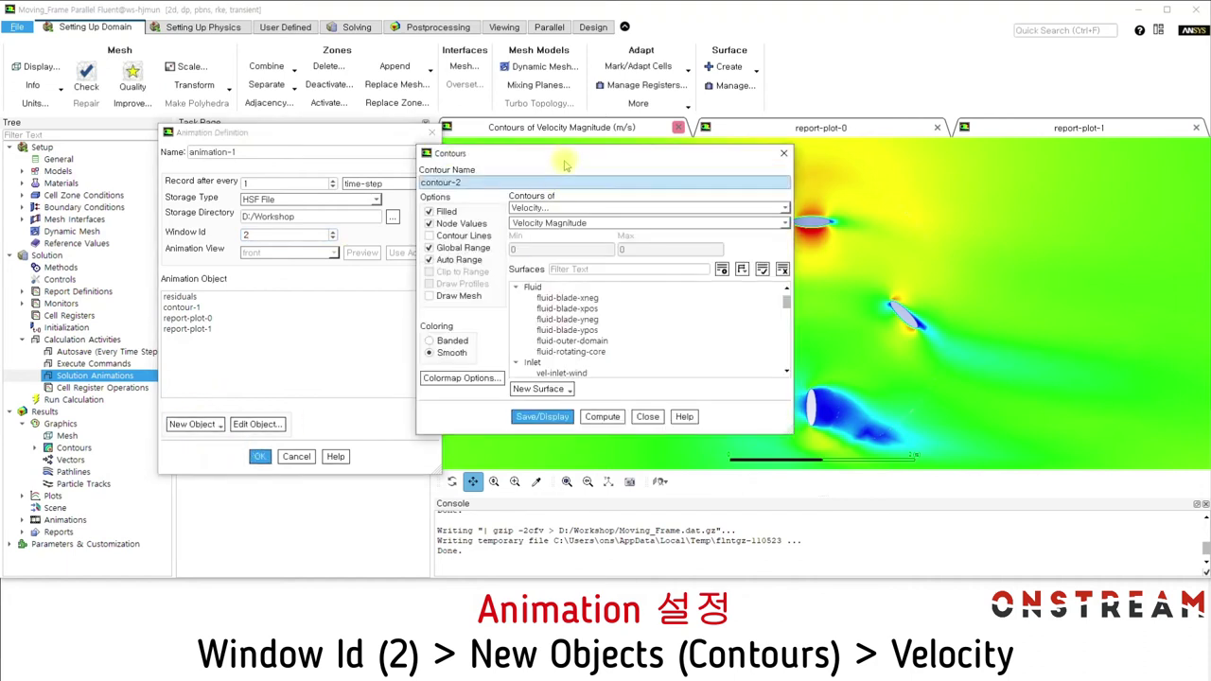
pyautogui.moveTo(559, 158); pyautogui.dragTo(312, 145)
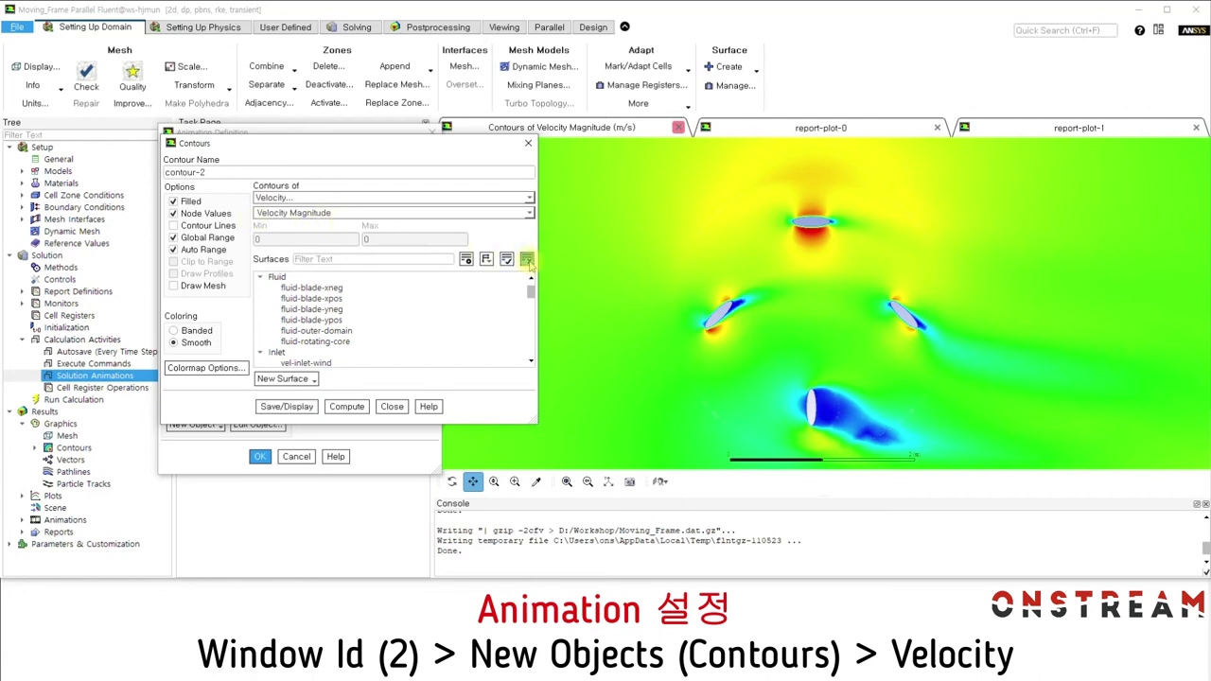
pyautogui.click(284, 406)
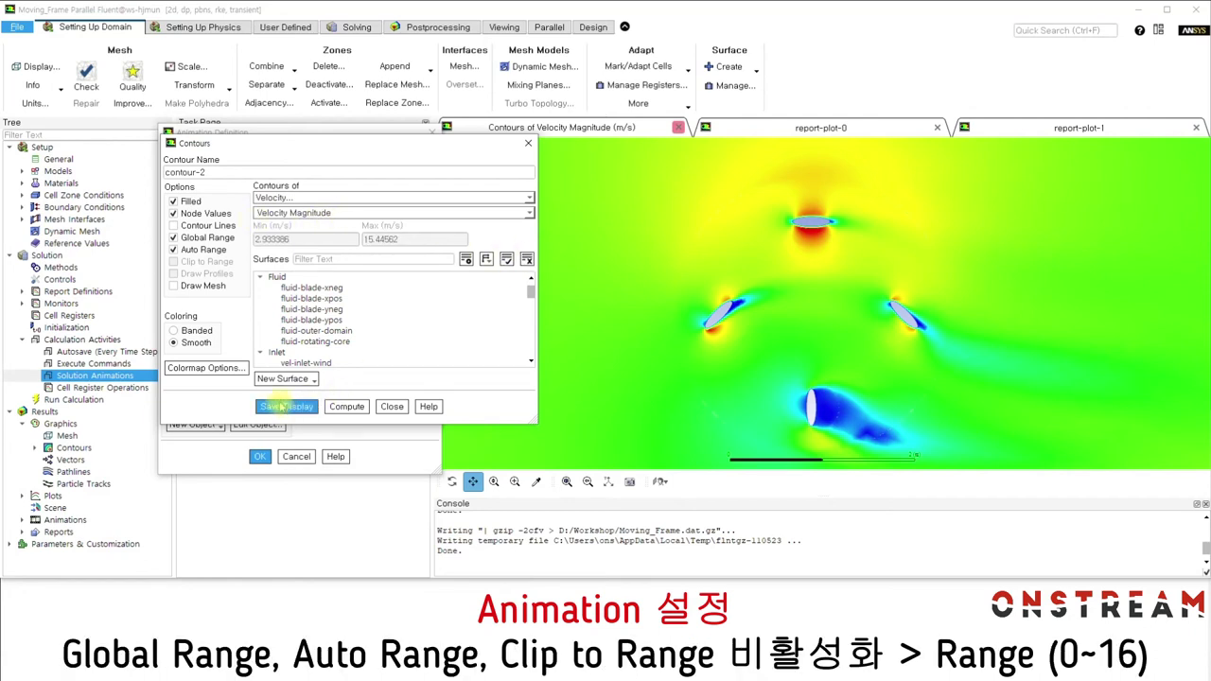
# Step: Disable Global Range, Auto Range and Clip to Range for the new contour, and save it with a range of 0 to 16 m/s
pyautogui.click(200, 238)
pyautogui.click(201, 249)
pyautogui.click(201, 261)
pyautogui.doubleClick(374, 240)
pyautogui.write('16')
pyautogui.click(287, 406)
pyautogui.click(387, 416)
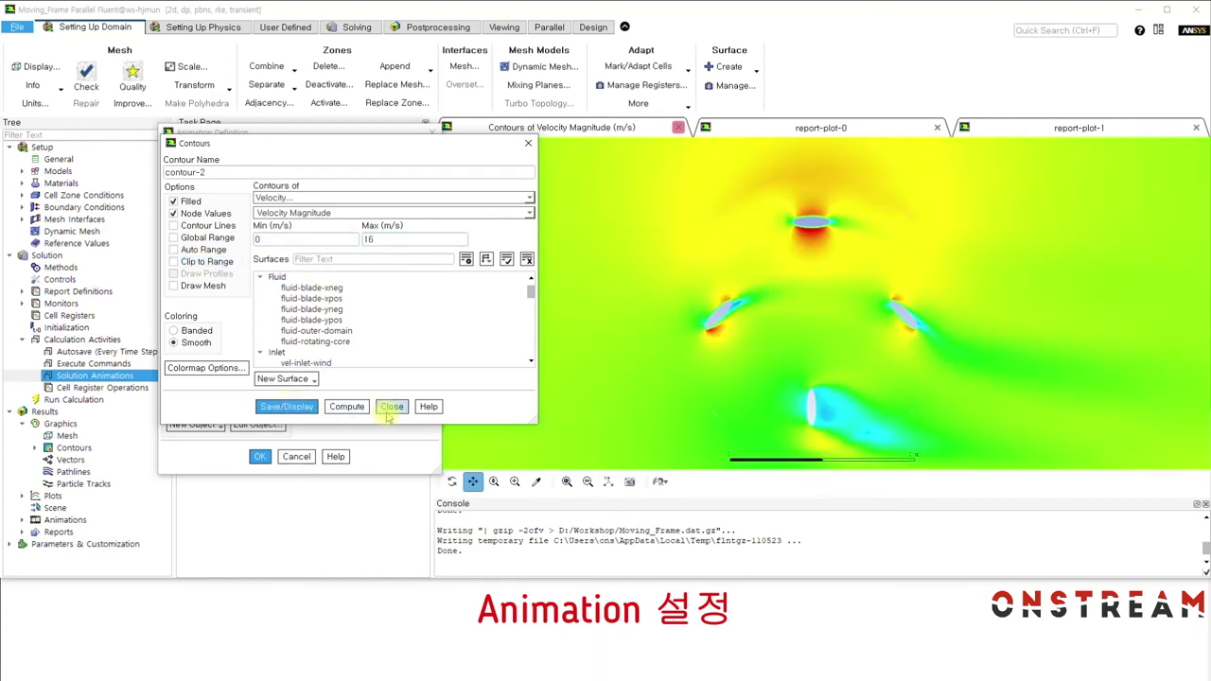
# Step: Select contour-2 as the animation object, use a slightly zoomed-out active view of the blades, and accept the animation definition
pyautogui.click(190, 318)
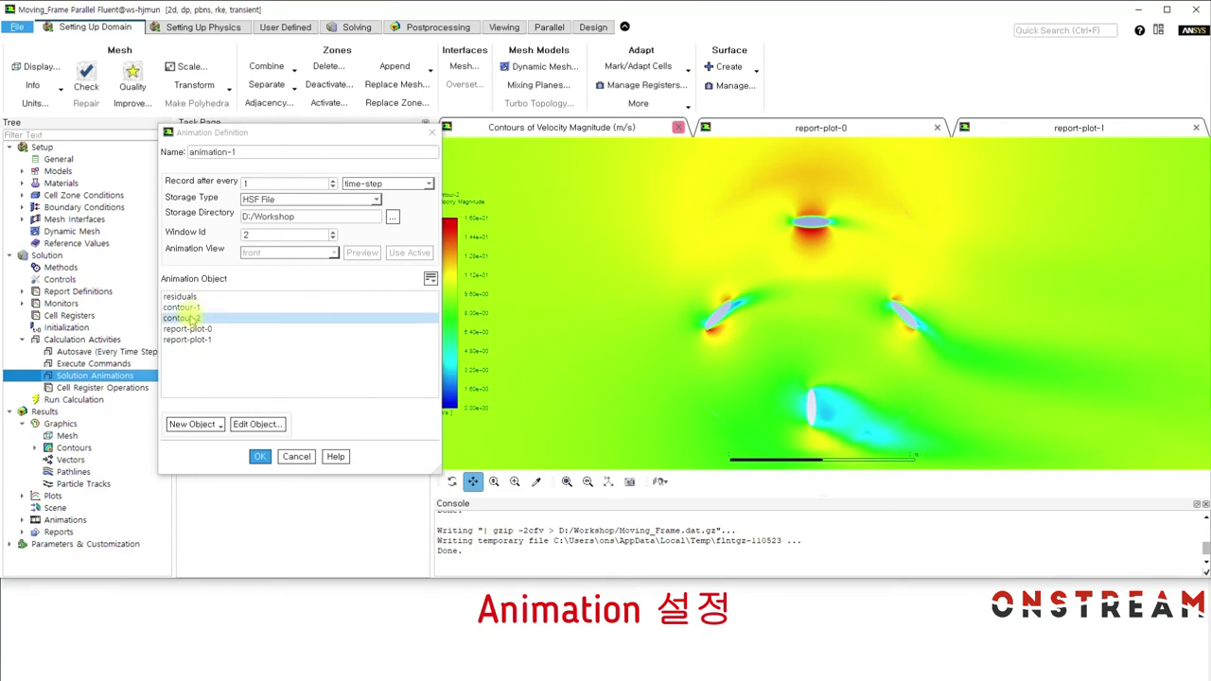
pyautogui.moveTo(858, 335); pyautogui.dragTo(861, 320)
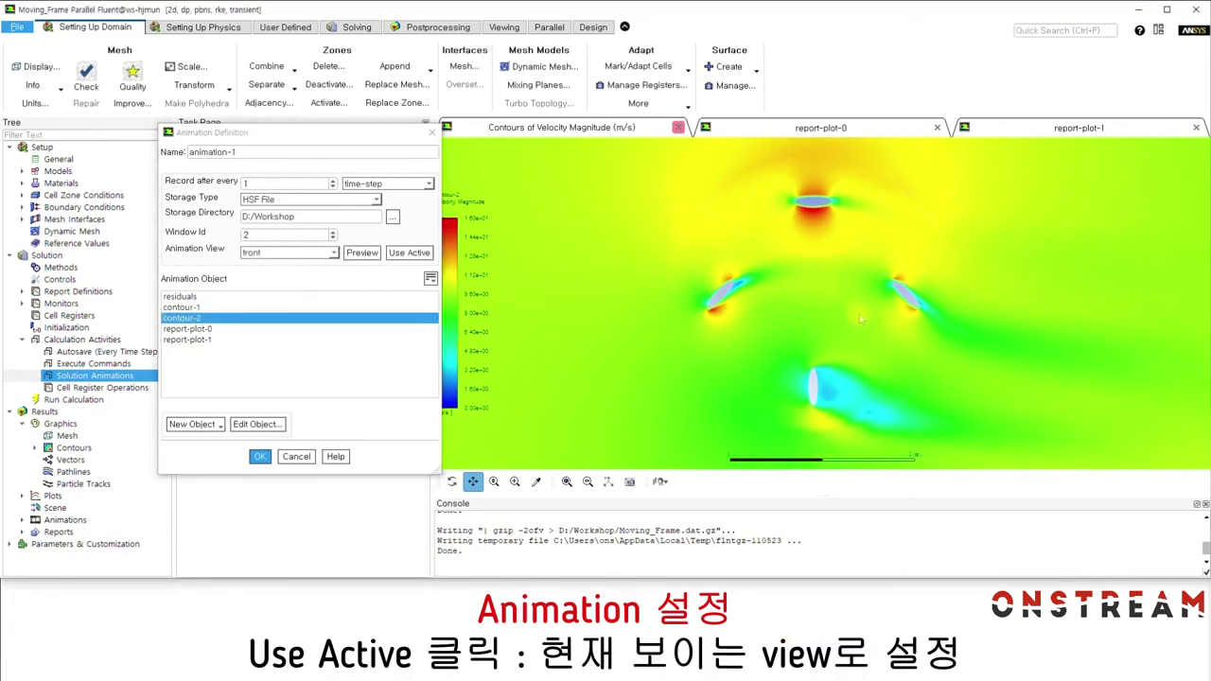
pyautogui.scroll(-2, 857, 325)
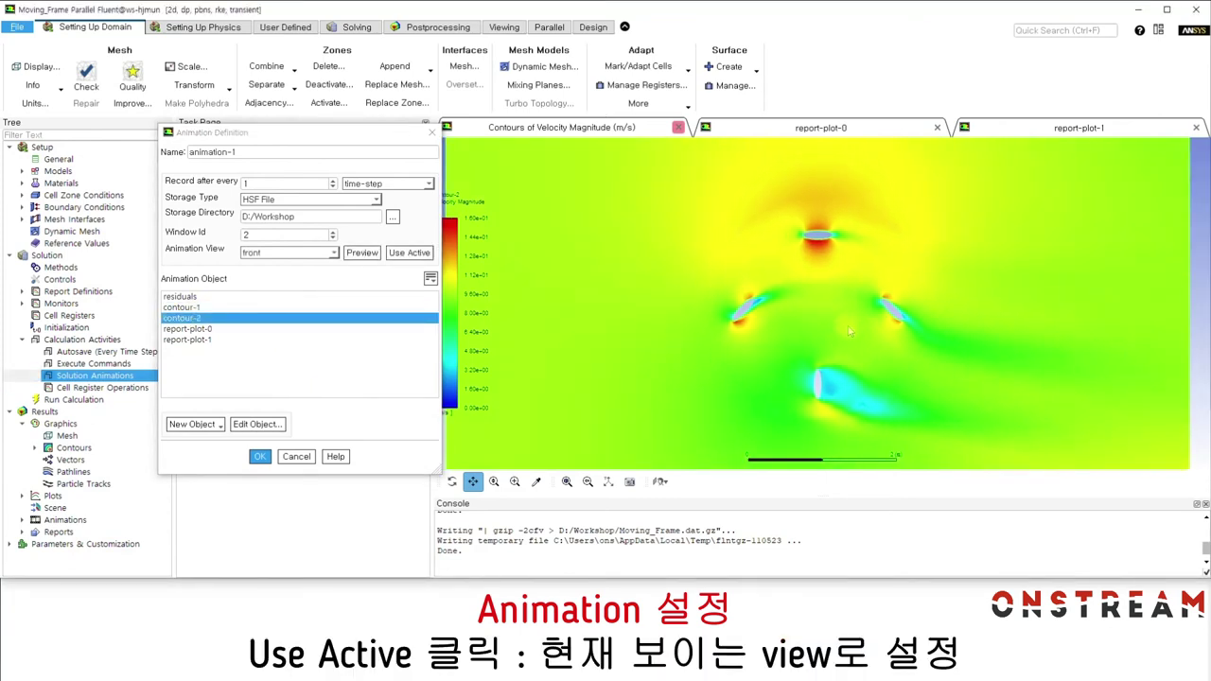
pyautogui.click(410, 253)
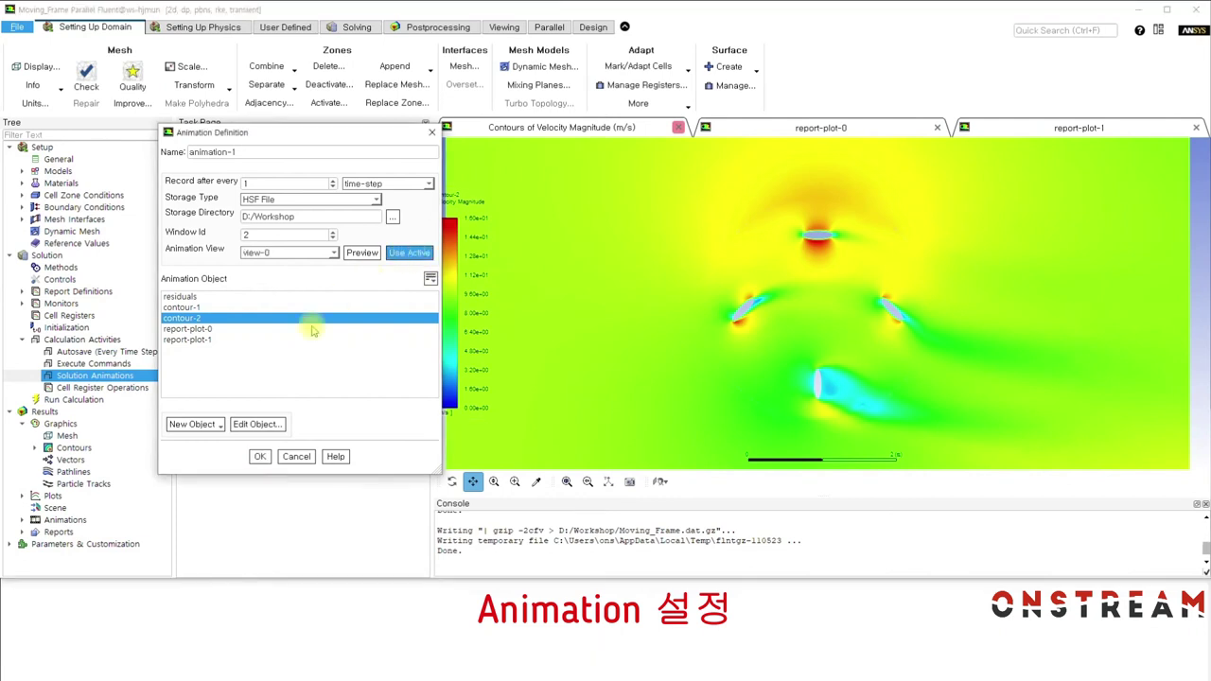
pyautogui.click(260, 456)
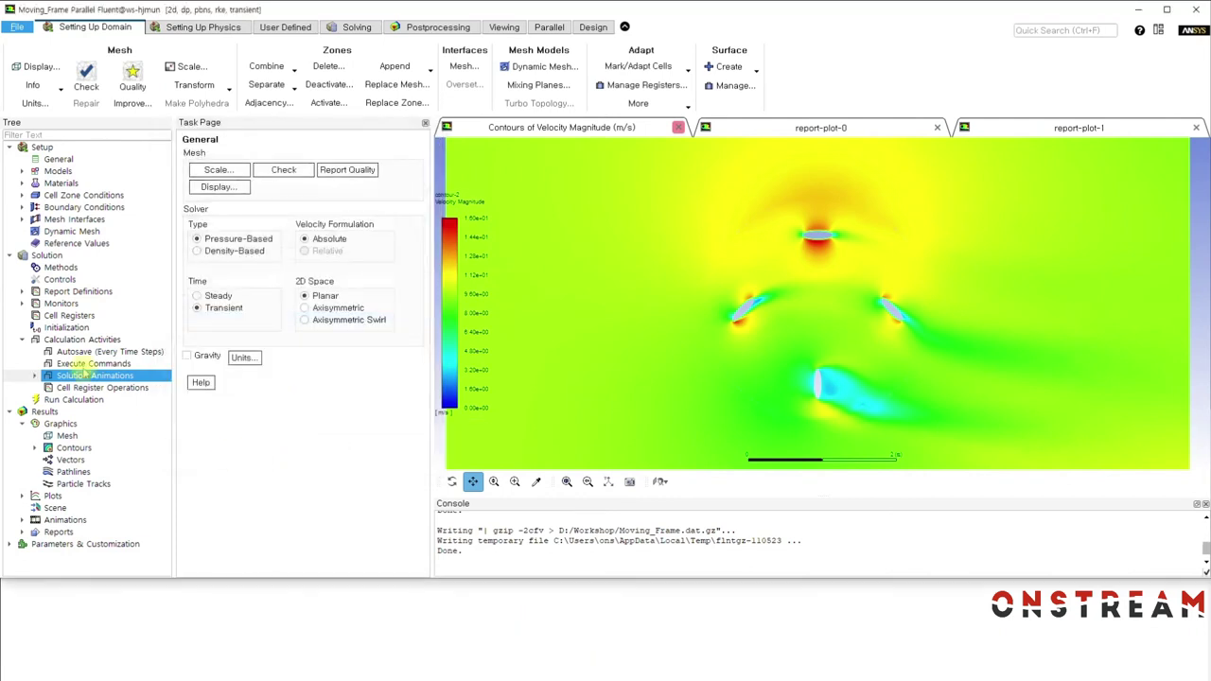
# Step: Deactivate the report plots report-plot-0 and report-plot-1 in the monitors
pyautogui.click(23, 303)
pyautogui.click(35, 339)
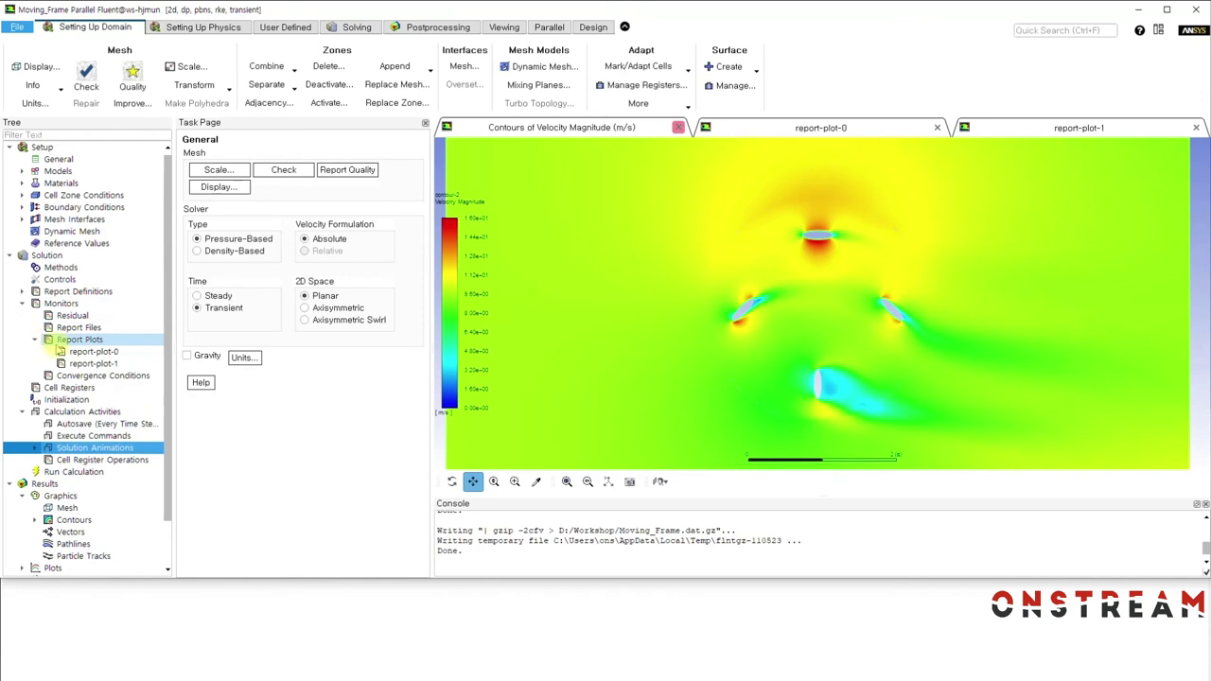
pyautogui.click(92, 351)
pyautogui.keyDown('ctrl'); pyautogui.click(93, 363); pyautogui.keyUp('ctrl')
pyautogui.rightClick(92, 364)
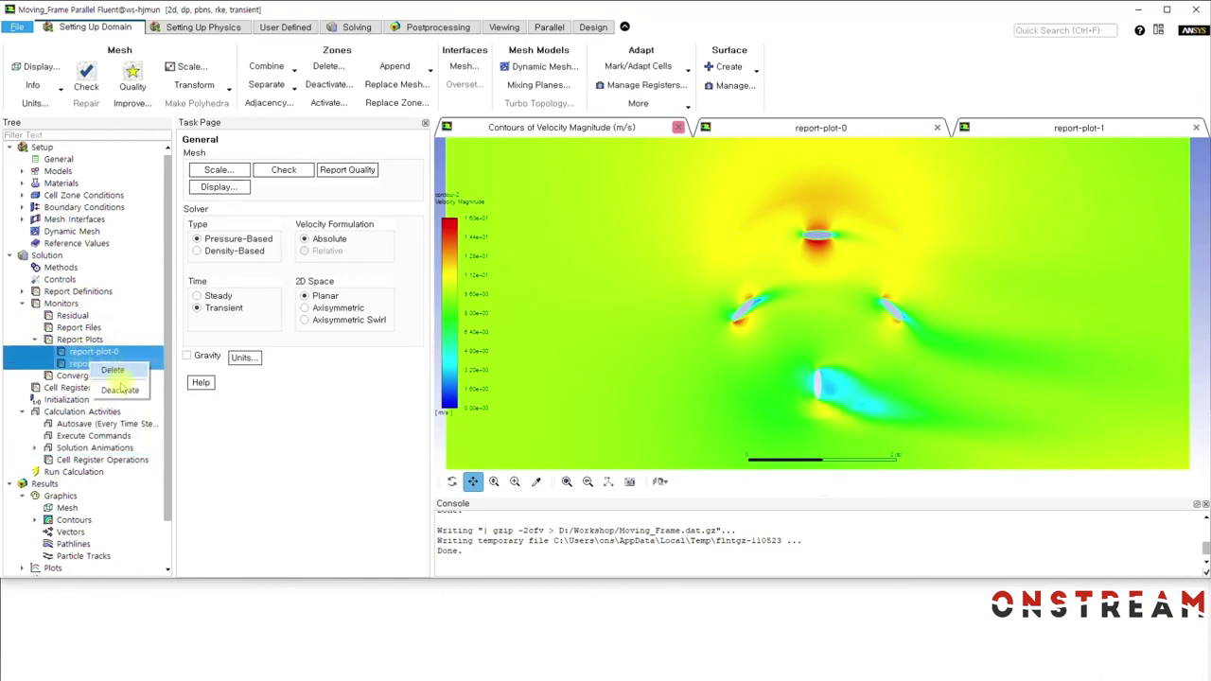
pyautogui.click(121, 390)
pyautogui.click(23, 303)
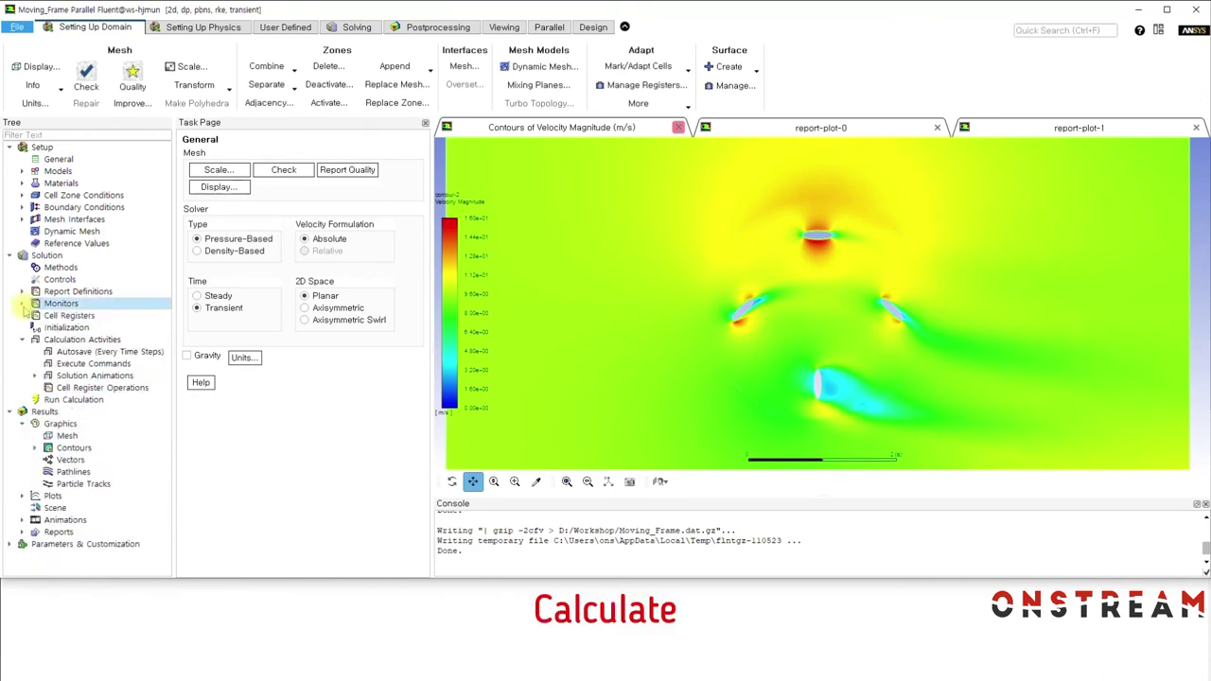
# Step: Run the transient calculation with a time step size of 0.005 s and 300 time steps
pyautogui.click(29, 341)
pyautogui.click(25, 340)
pyautogui.click(73, 352)
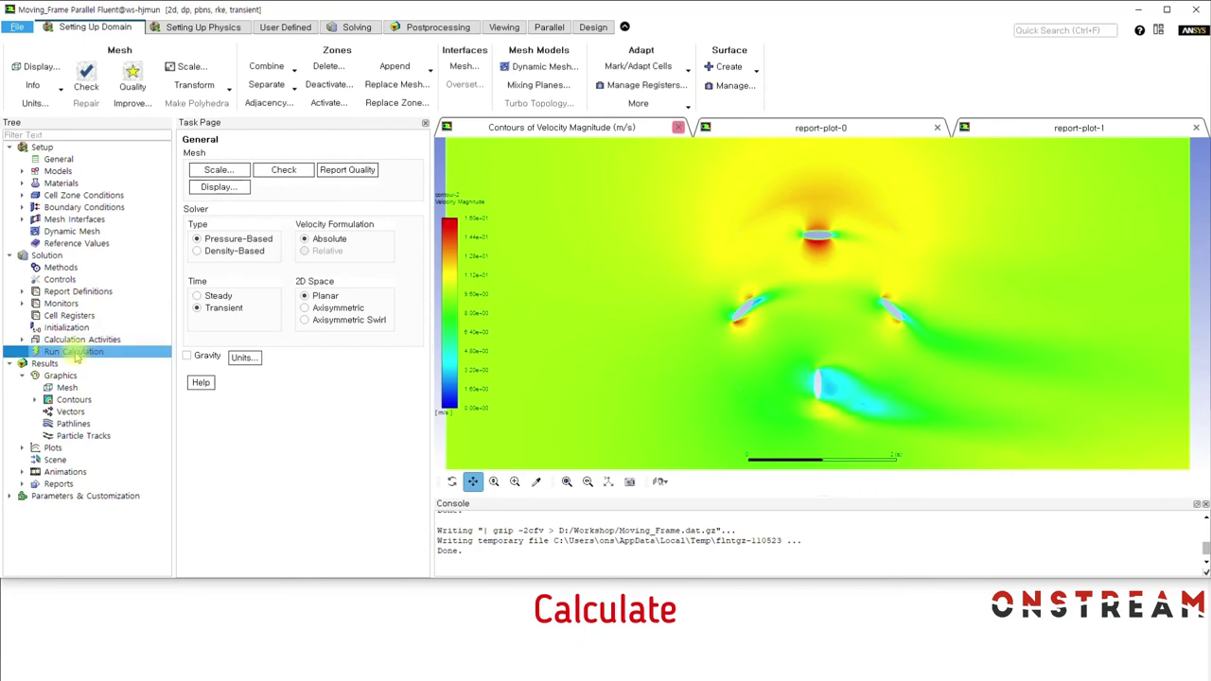
pyautogui.doubleClick(307, 184)
pyautogui.write('0.005')
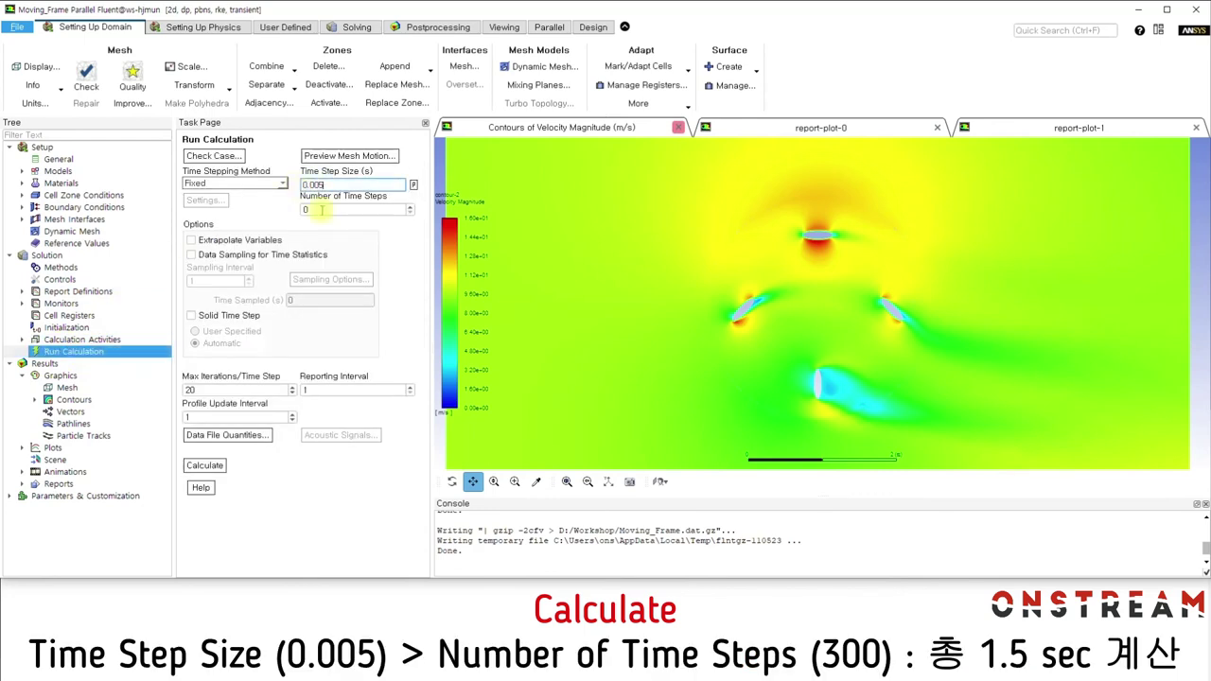
pyautogui.doubleClick(321, 210)
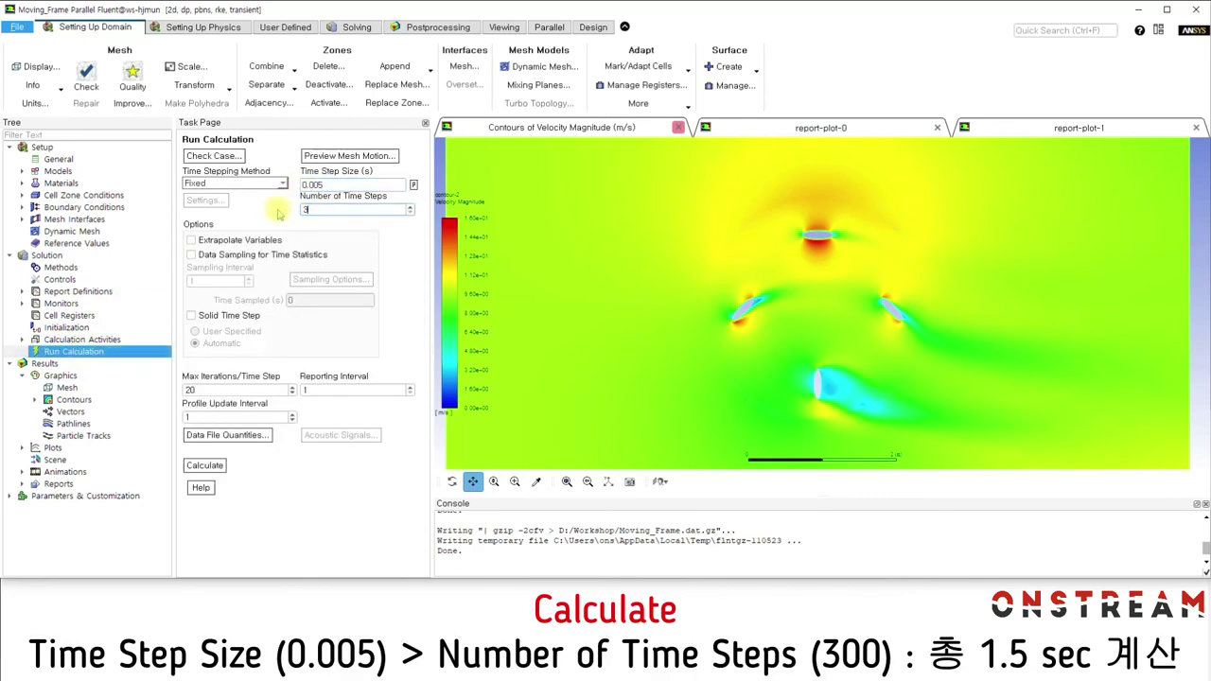
pyautogui.write('300')
pyautogui.click(204, 465)
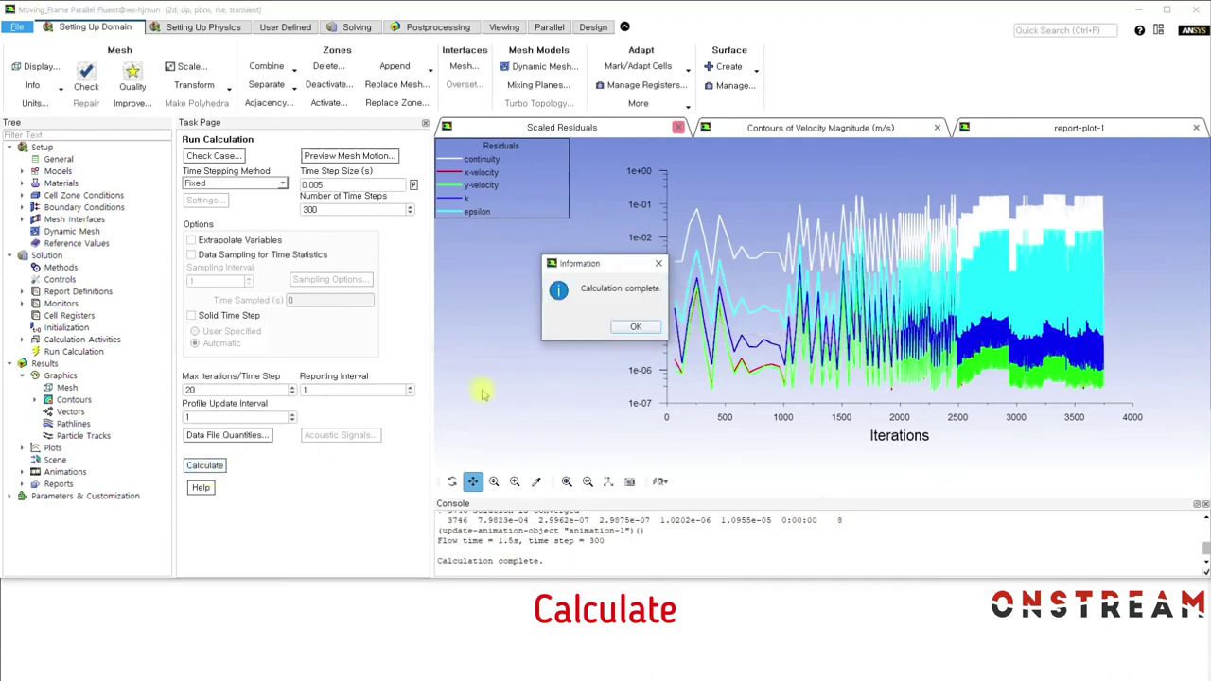
pyautogui.click(636, 327)
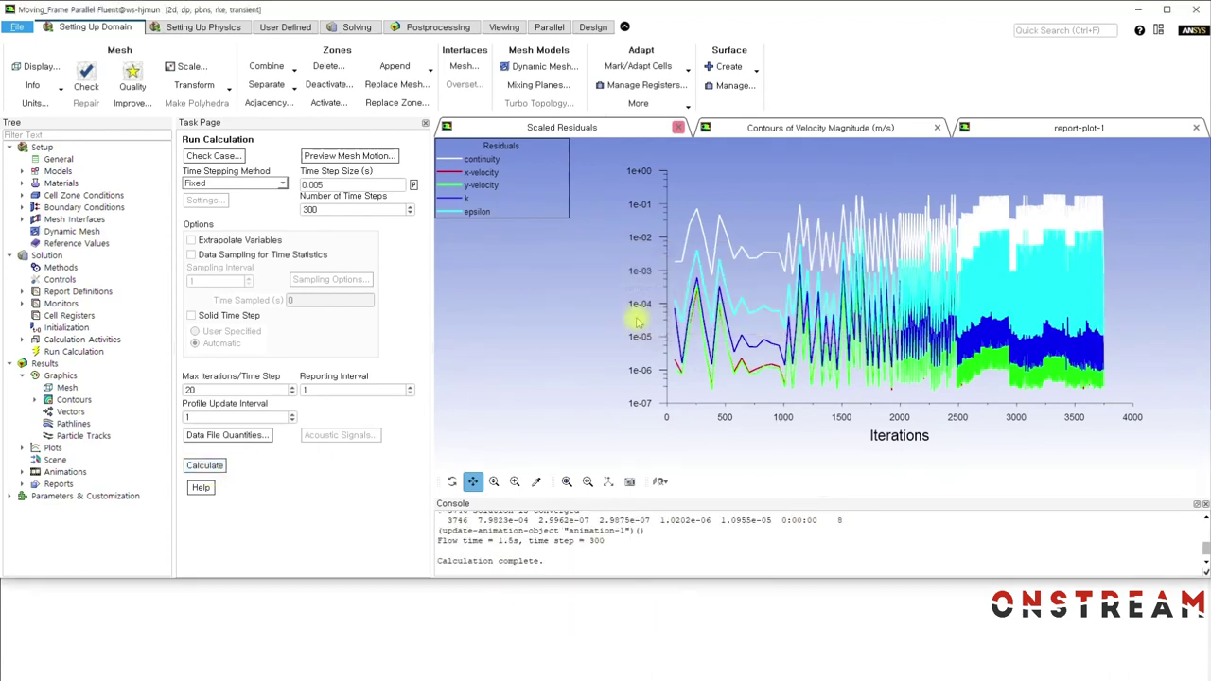
# Step: Review the velocity contour, the moment coefficient plot and the scaled residuals of the run
pyautogui.click(837, 129)
pyautogui.click(1050, 127)
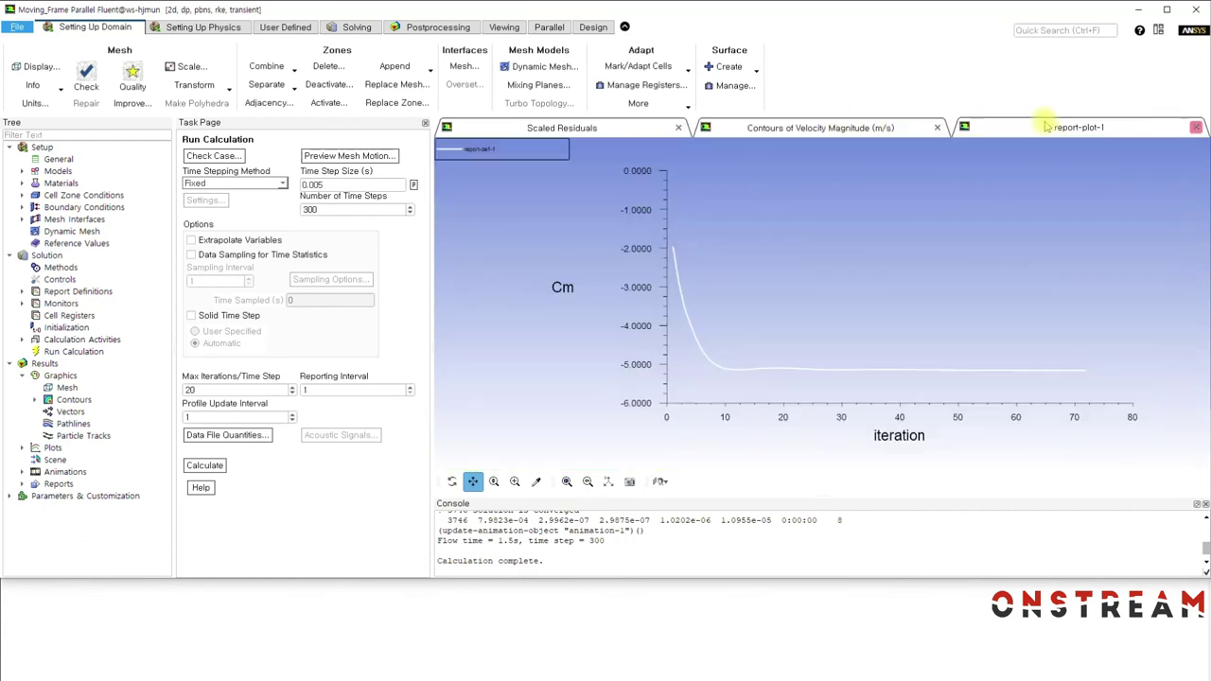
pyautogui.click(561, 128)
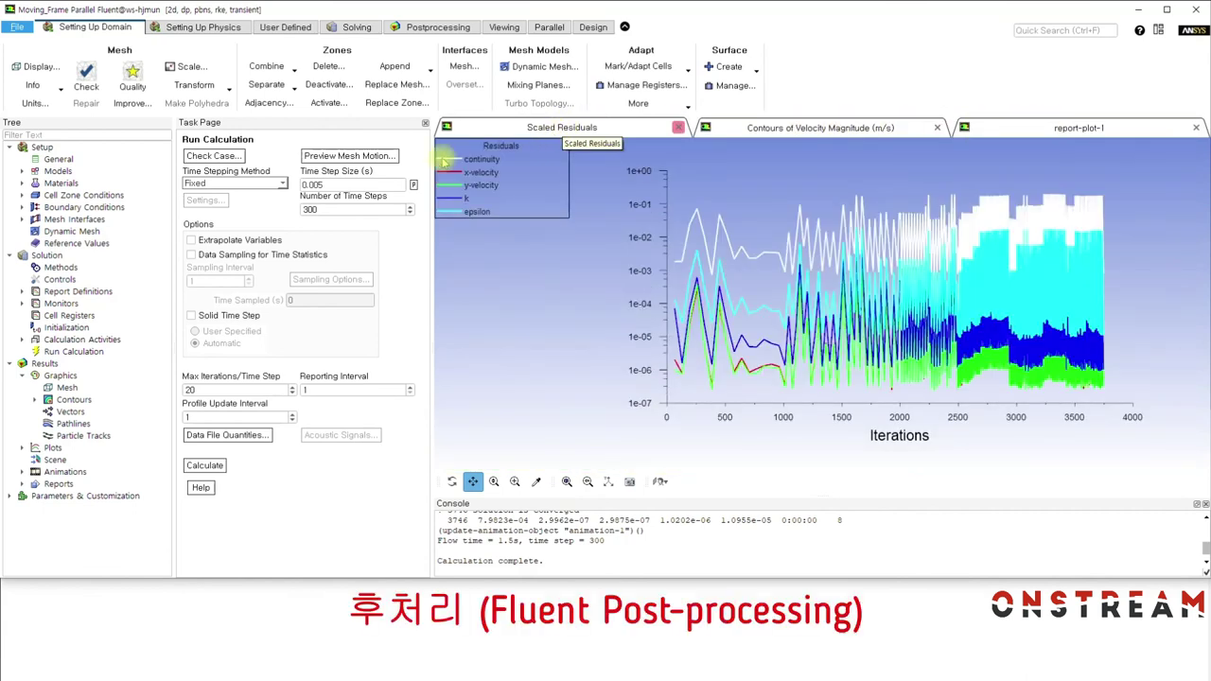
# Step: Open the solution animation playback, rewind animation-1 to frame 1, and play it with the blades in view
pyautogui.click(23, 375)
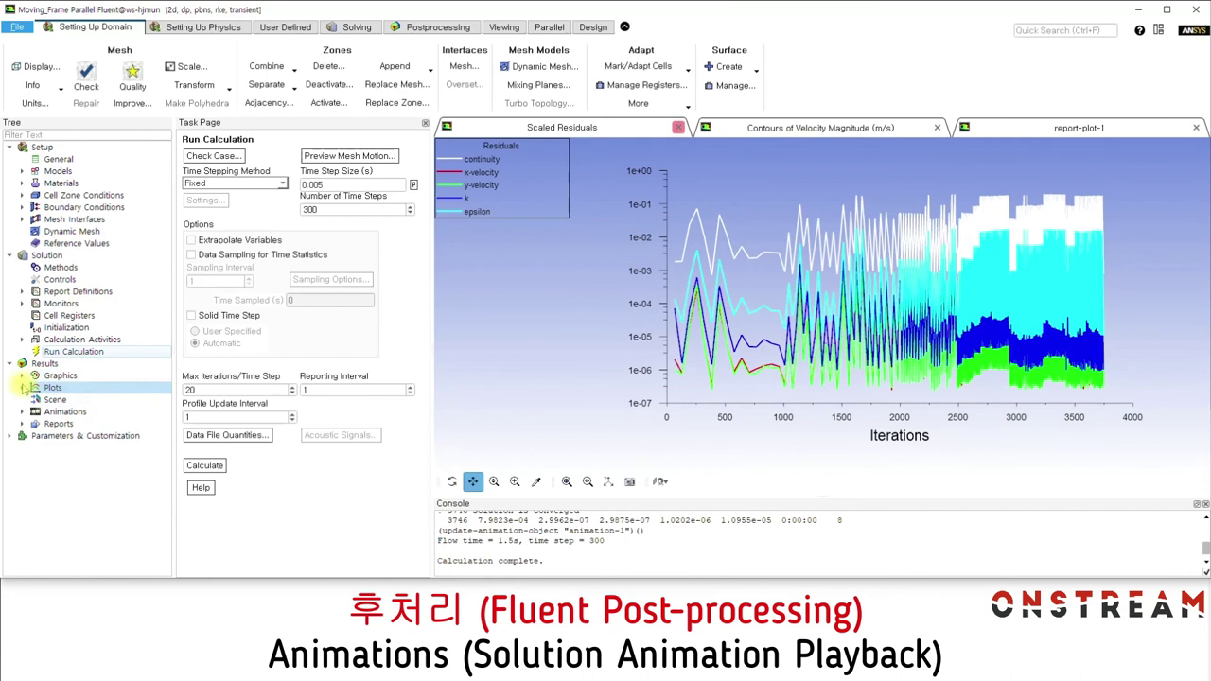
pyautogui.click(22, 411)
pyautogui.click(74, 424)
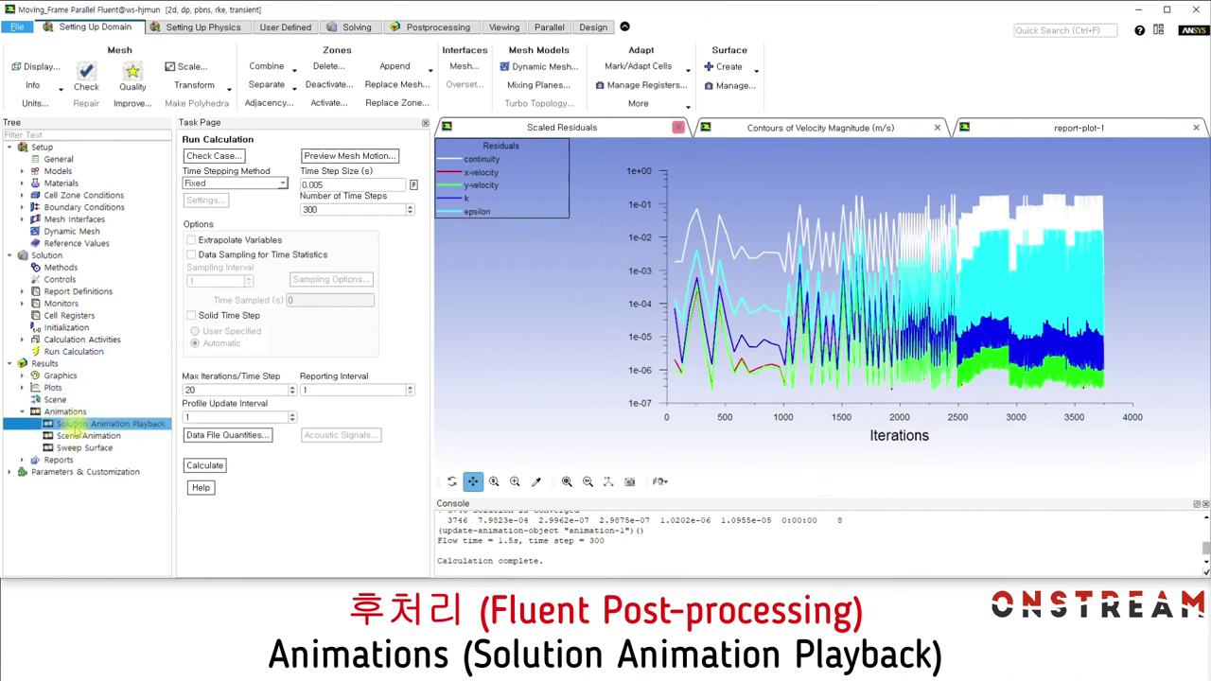
pyautogui.doubleClick(74, 425)
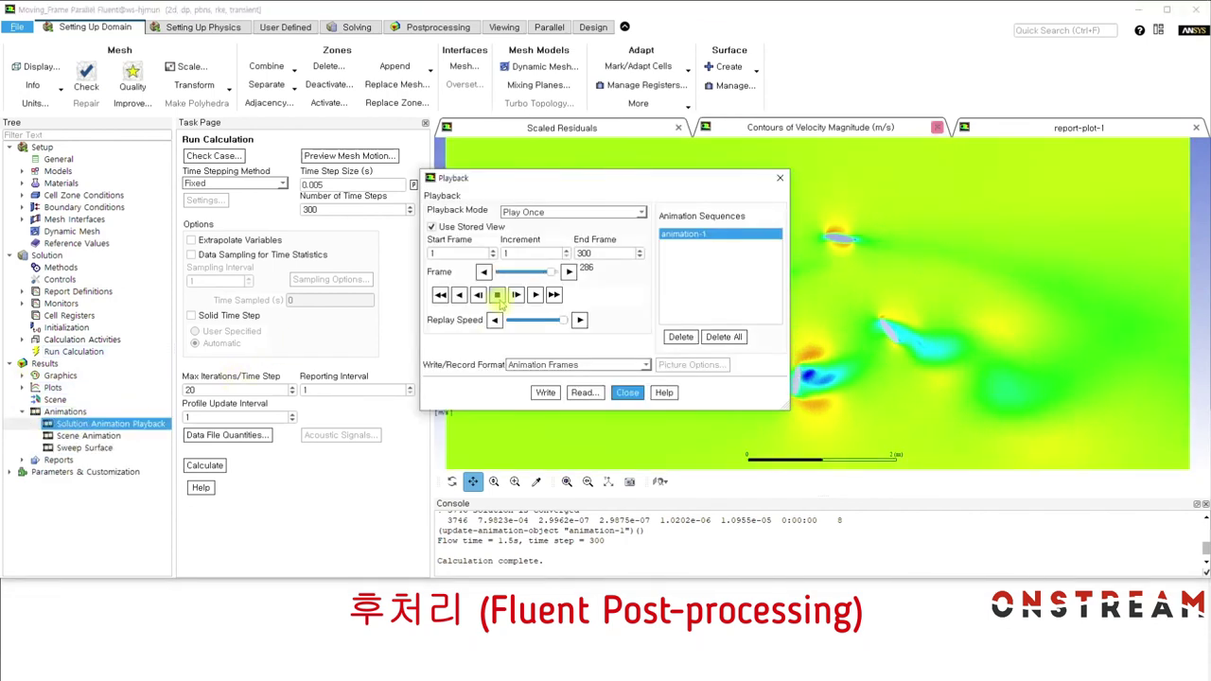
pyautogui.click(497, 295)
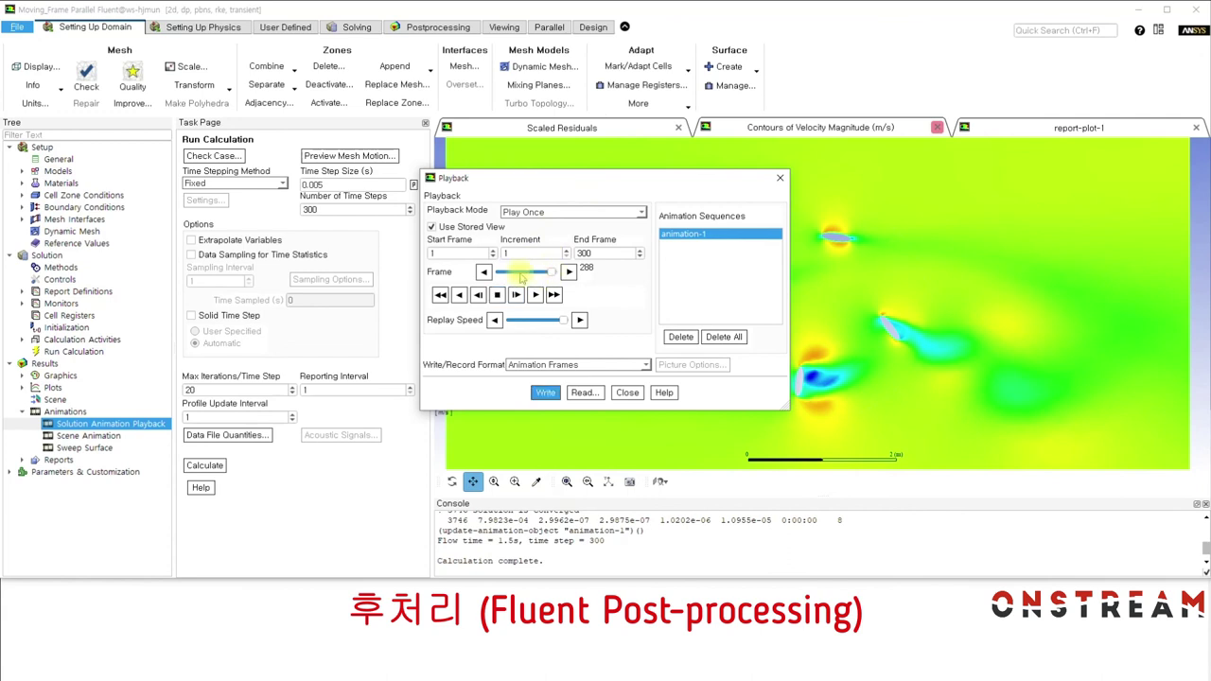
pyautogui.moveTo(536, 276); pyautogui.dragTo(482, 274)
pyautogui.moveTo(623, 181); pyautogui.dragTo(326, 192)
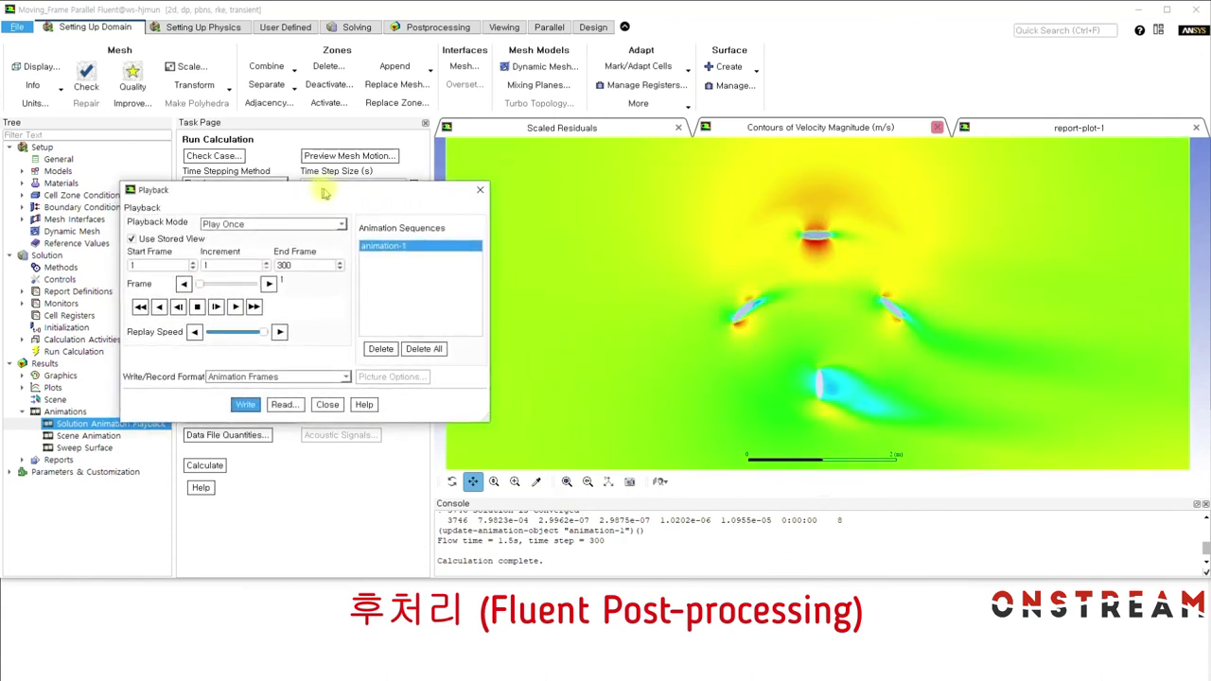
pyautogui.click(238, 310)
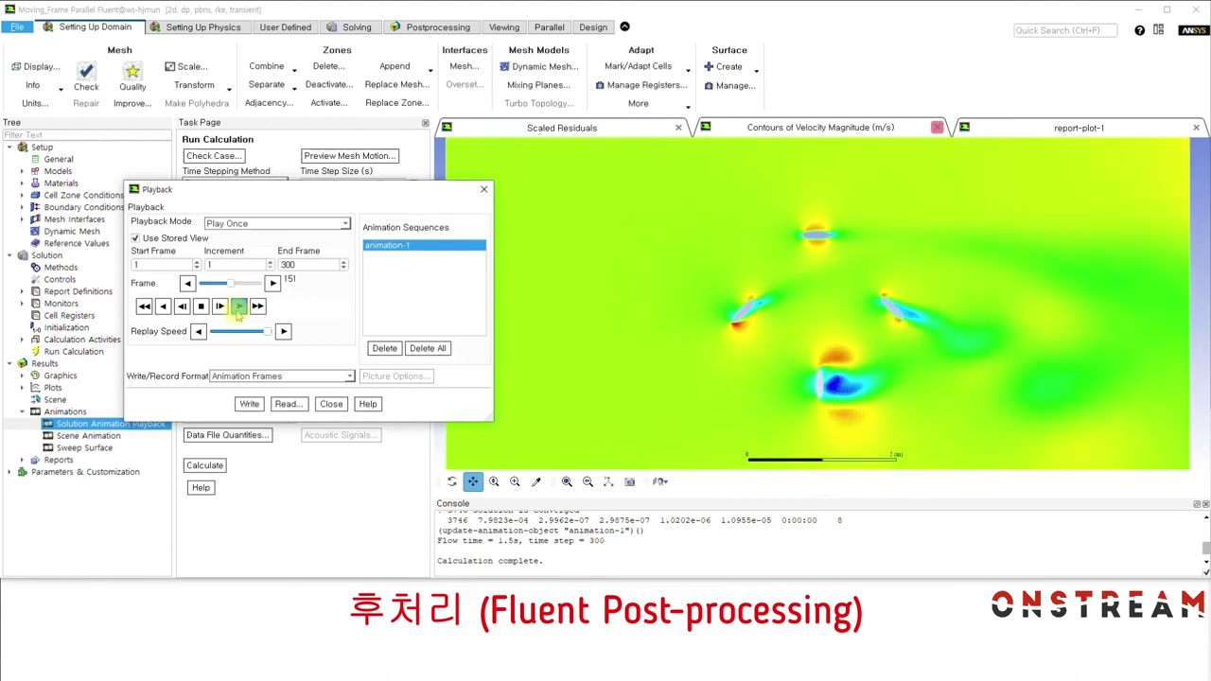